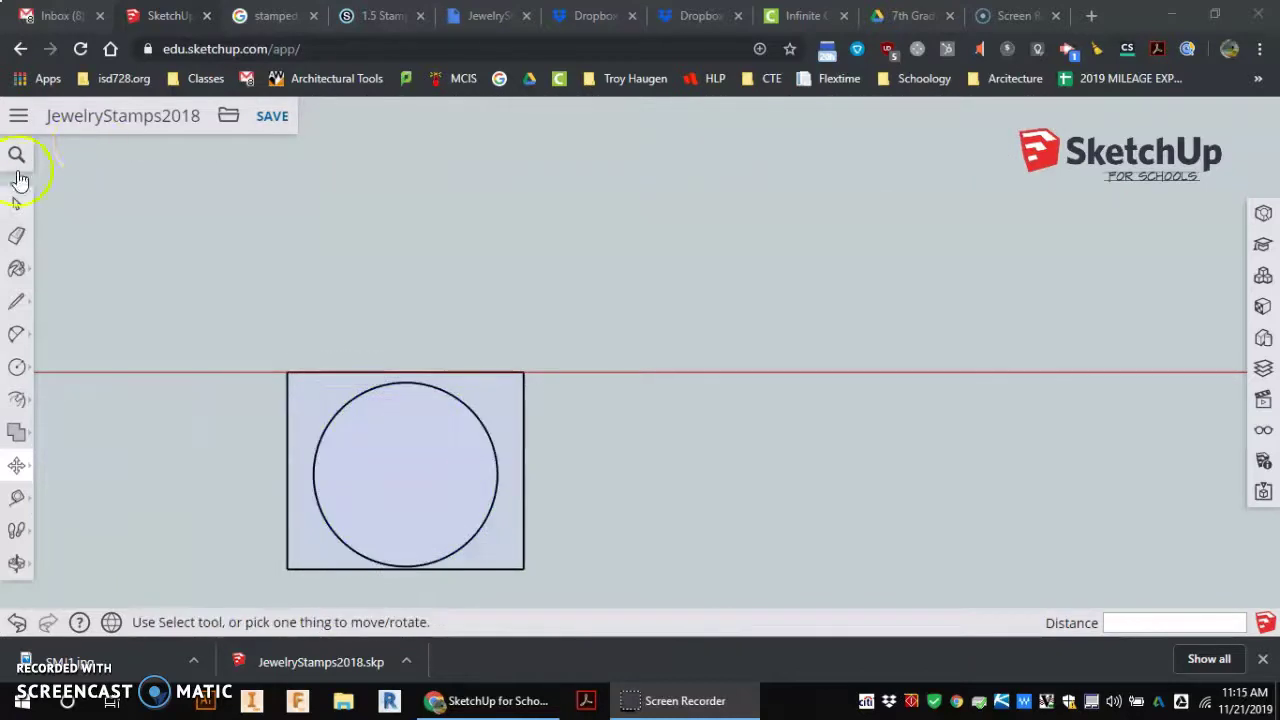
Explode the circle group inside the rectangle.
click(16, 203)
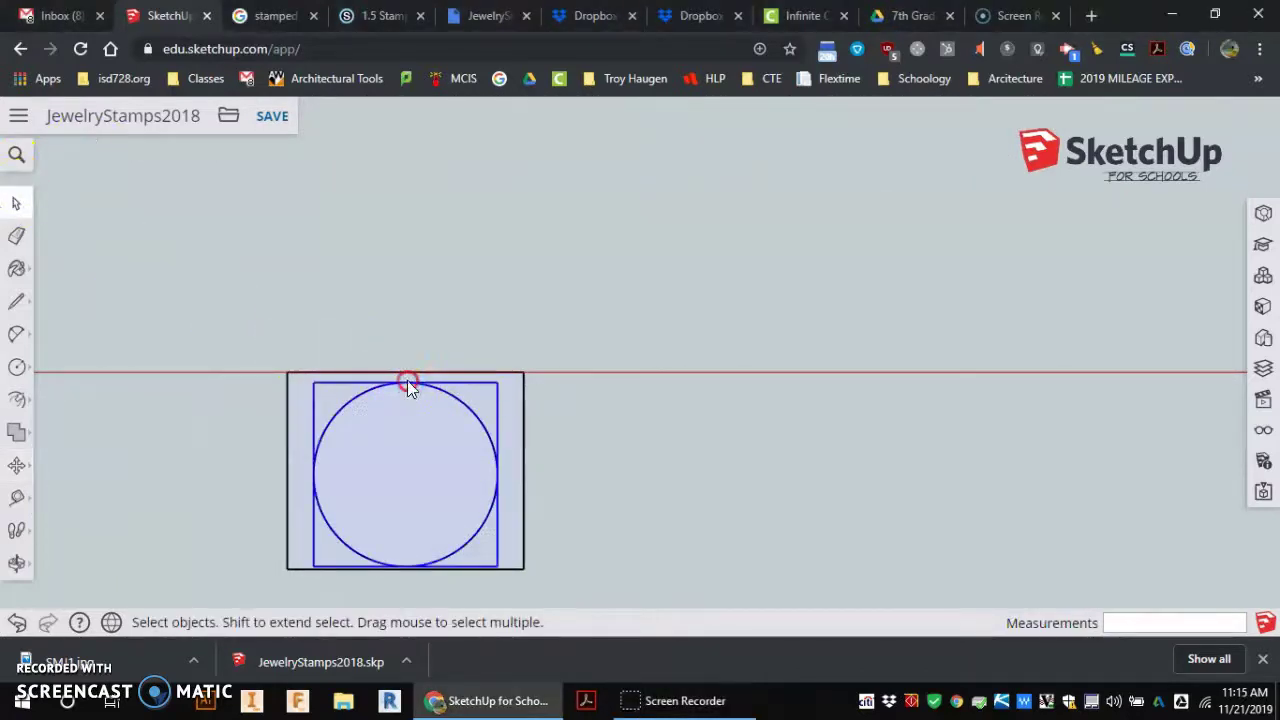
right_click(407, 381)
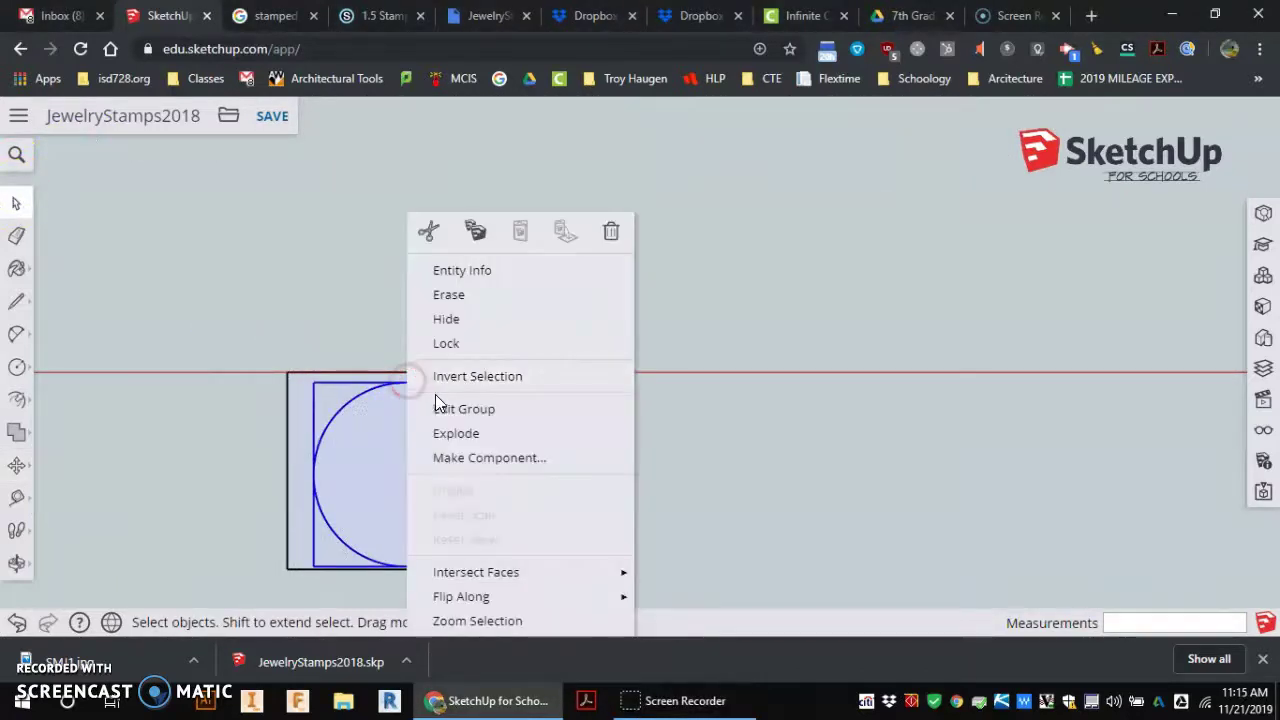
click(492, 439)
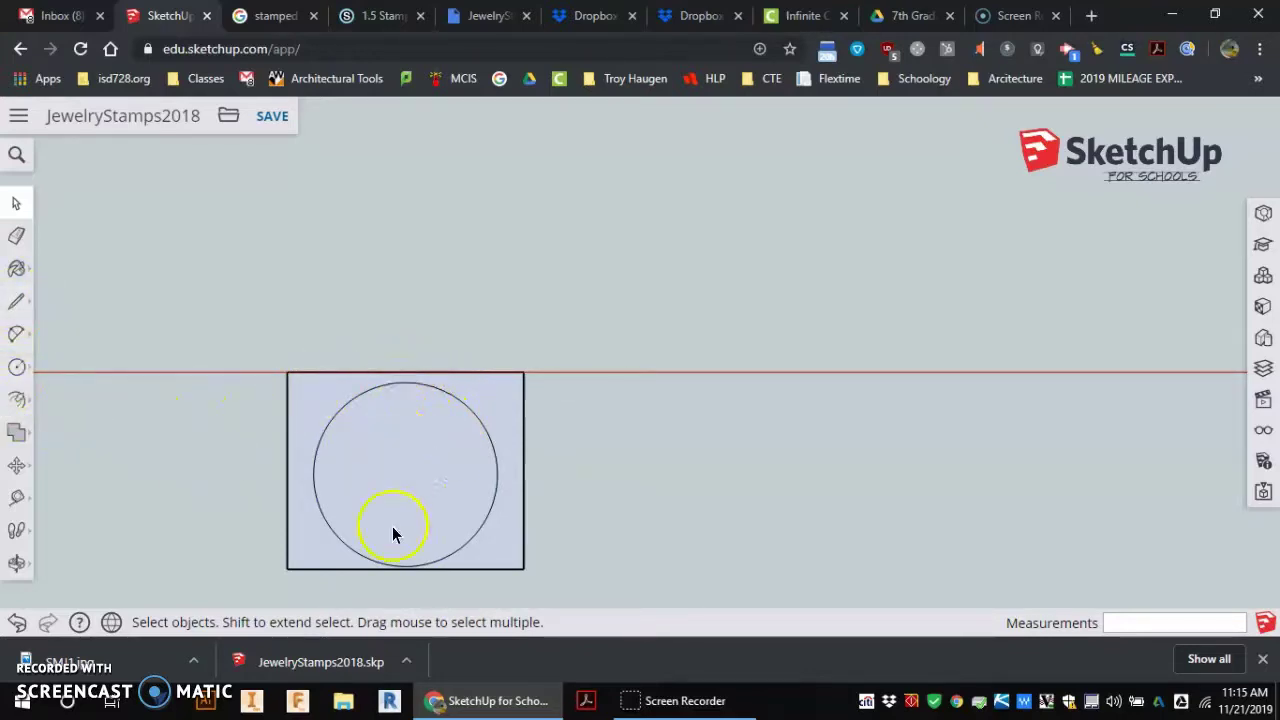
Create a vertical guide through the circle's center, offset 9/16" from the rectangle's left edge with the Tape Measure tool.
click(17, 500)
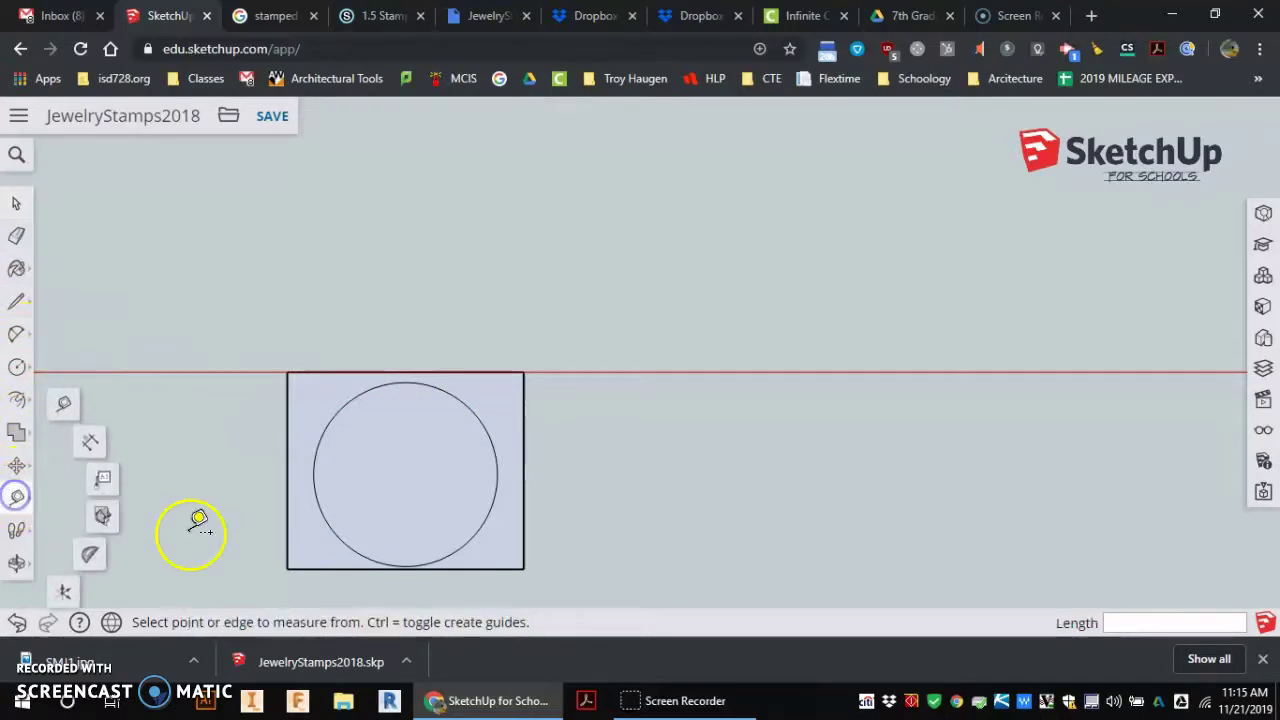
click(287, 433)
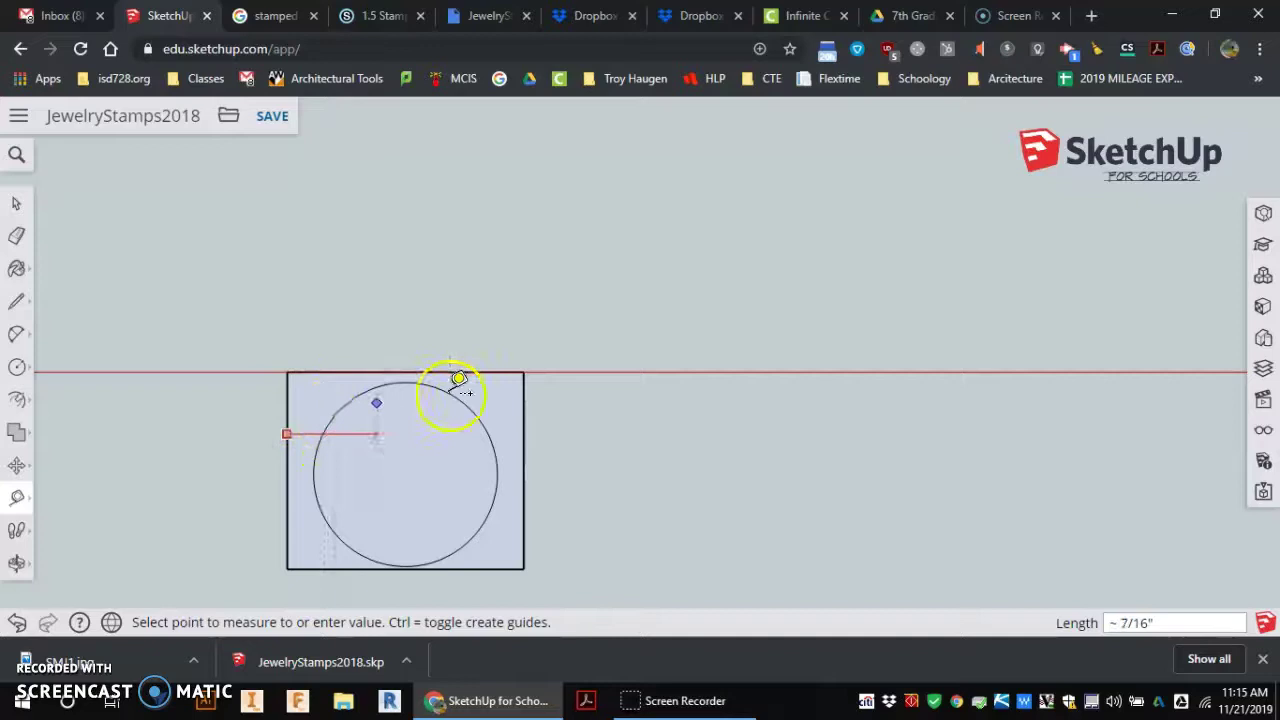
scroll(450, 390, up, 3)
scroll(357, 366, up, 1)
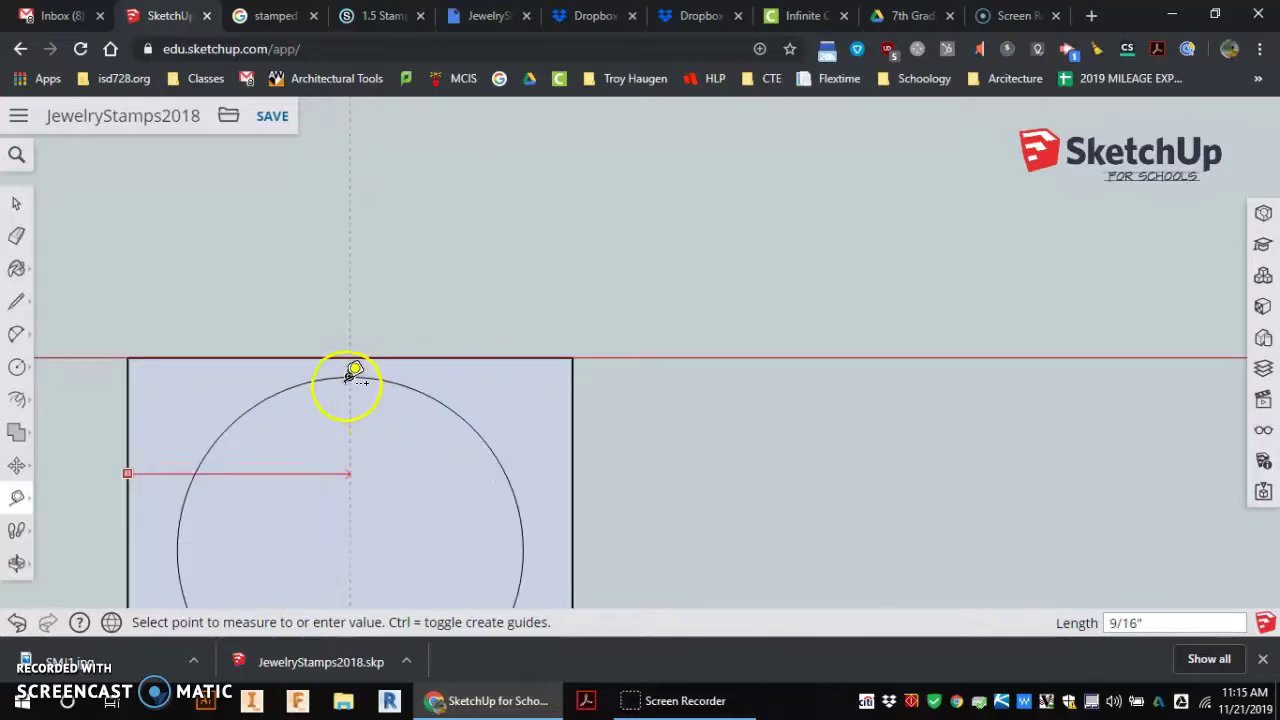
click(357, 363)
scroll(385, 370, down, 3)
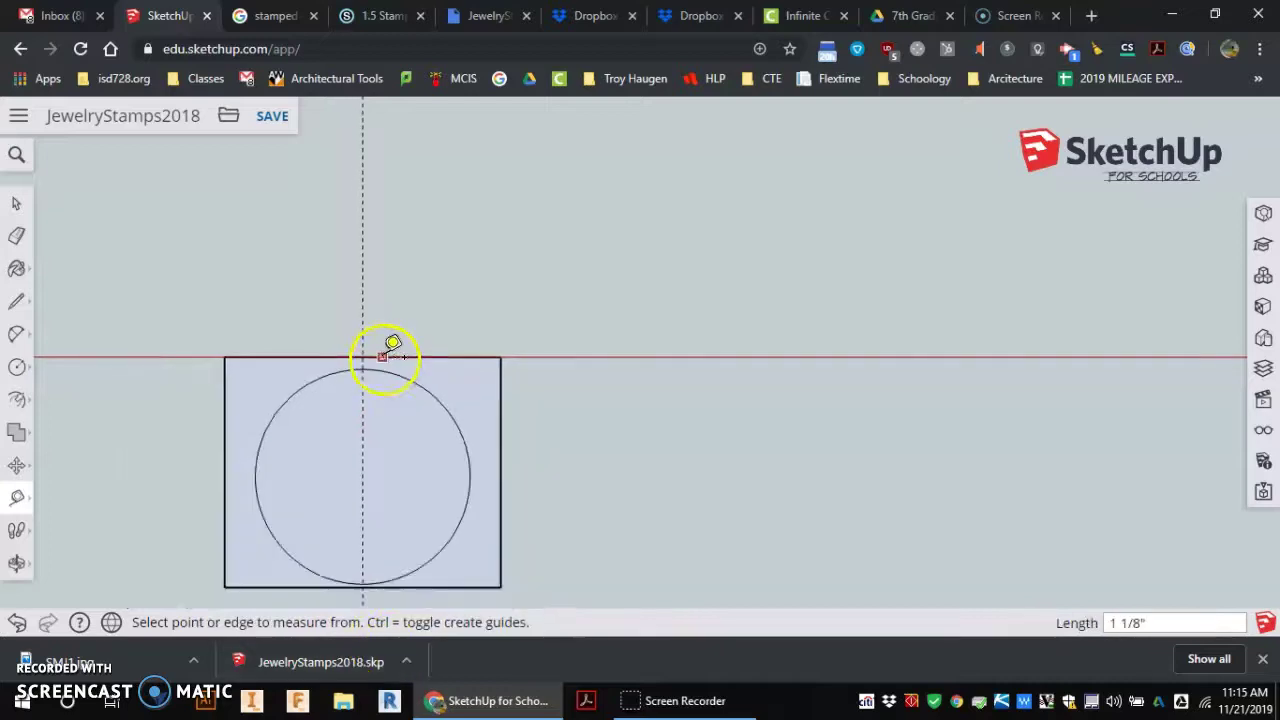
Create a horizontal guide through the circle's center, measured from the rectangle's bottom edge.
scroll(466, 548, up, 3)
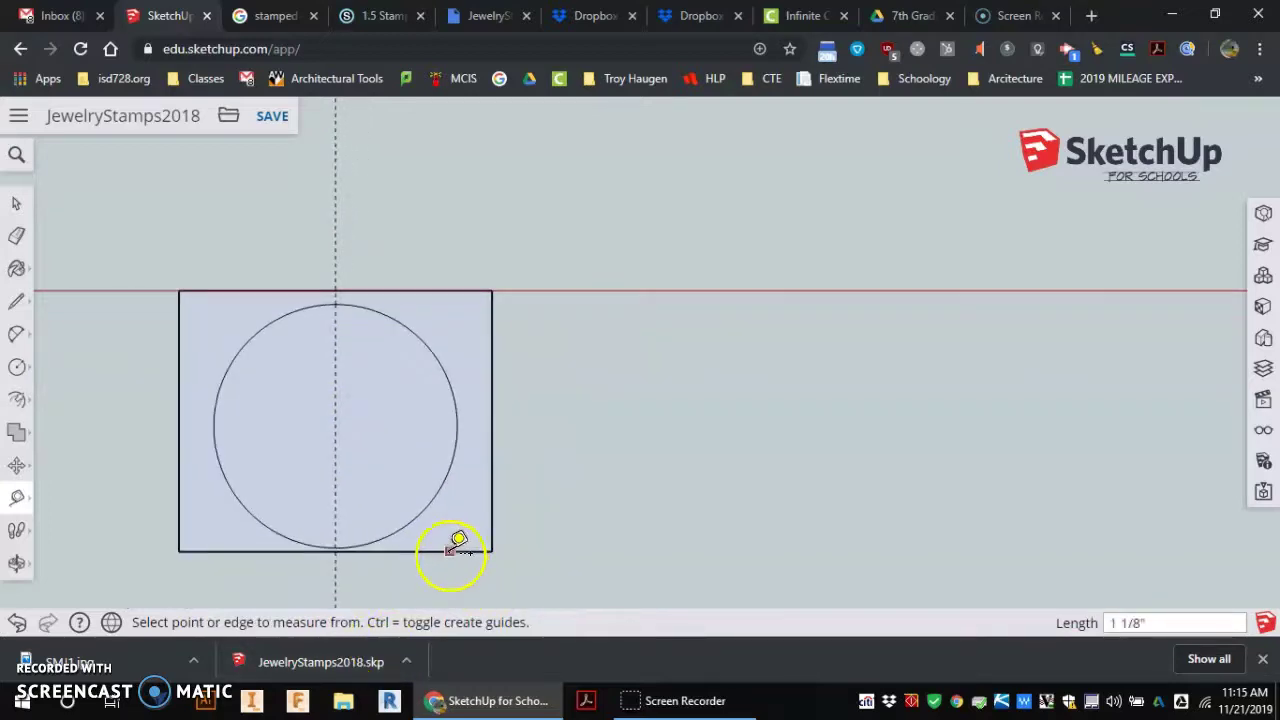
click(449, 550)
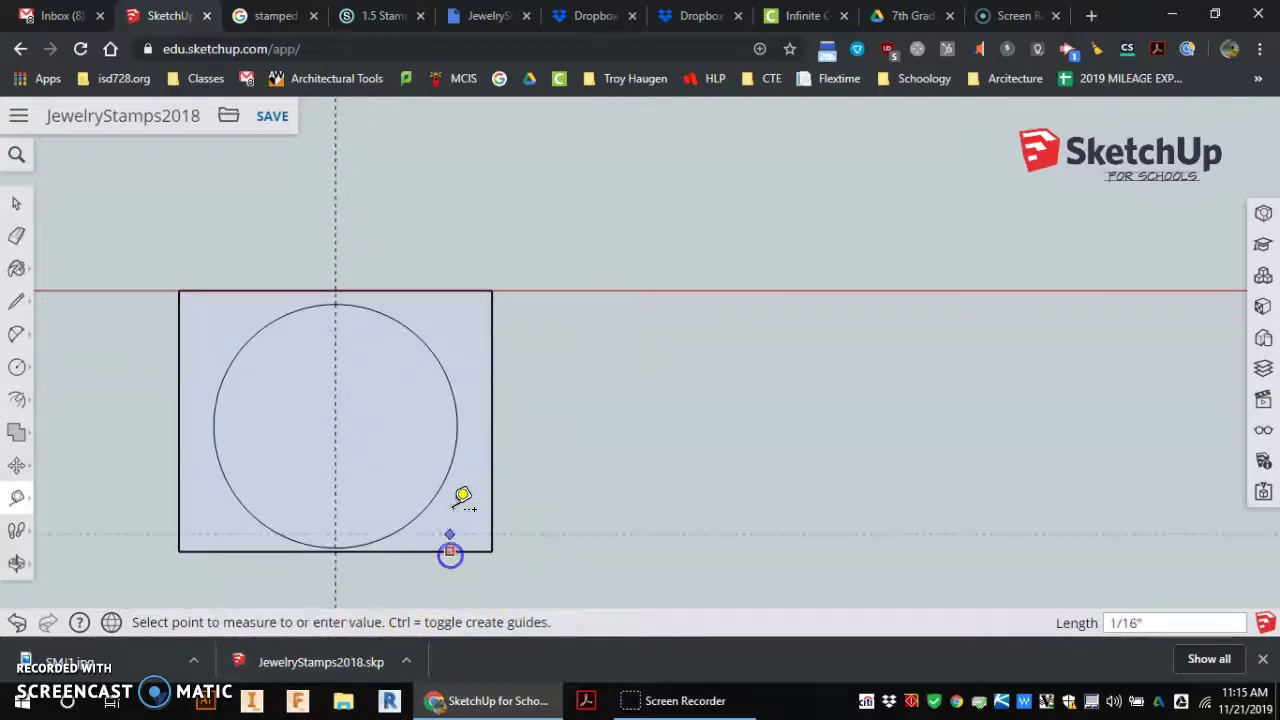
click(336, 427)
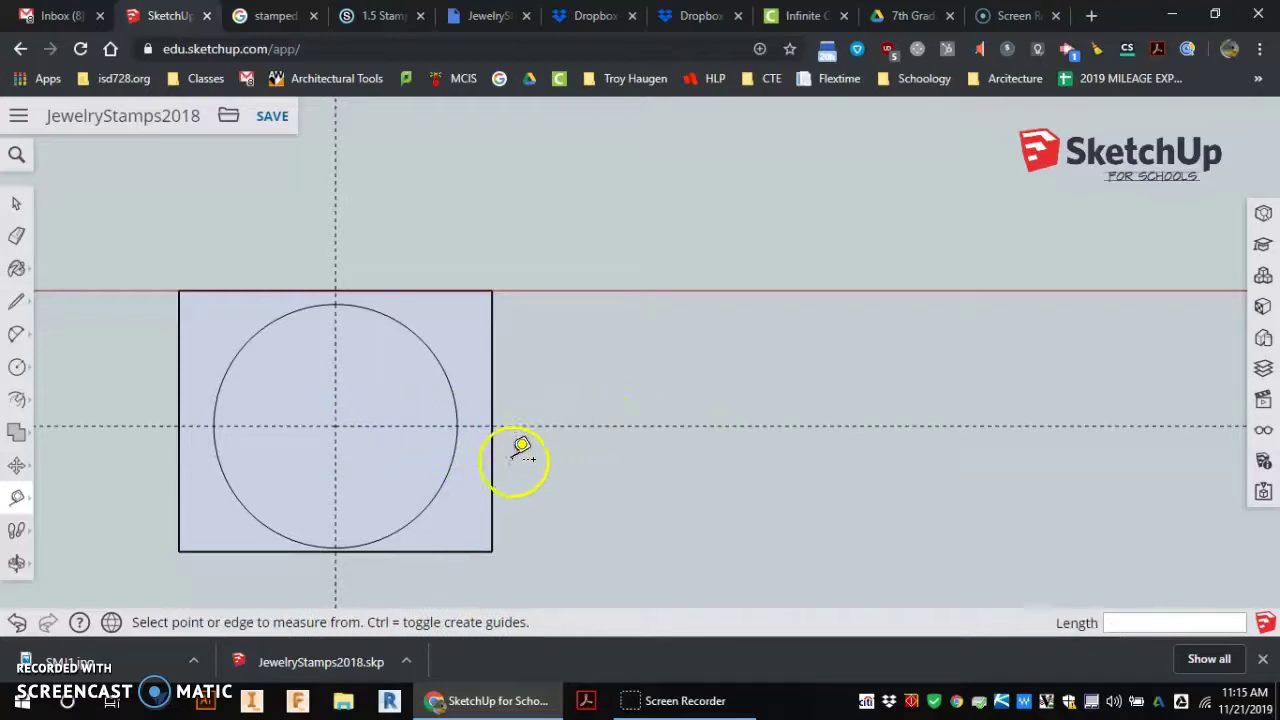
Offset the circle inward to create a smaller concentric circle.
scroll(520, 450, down, 1)
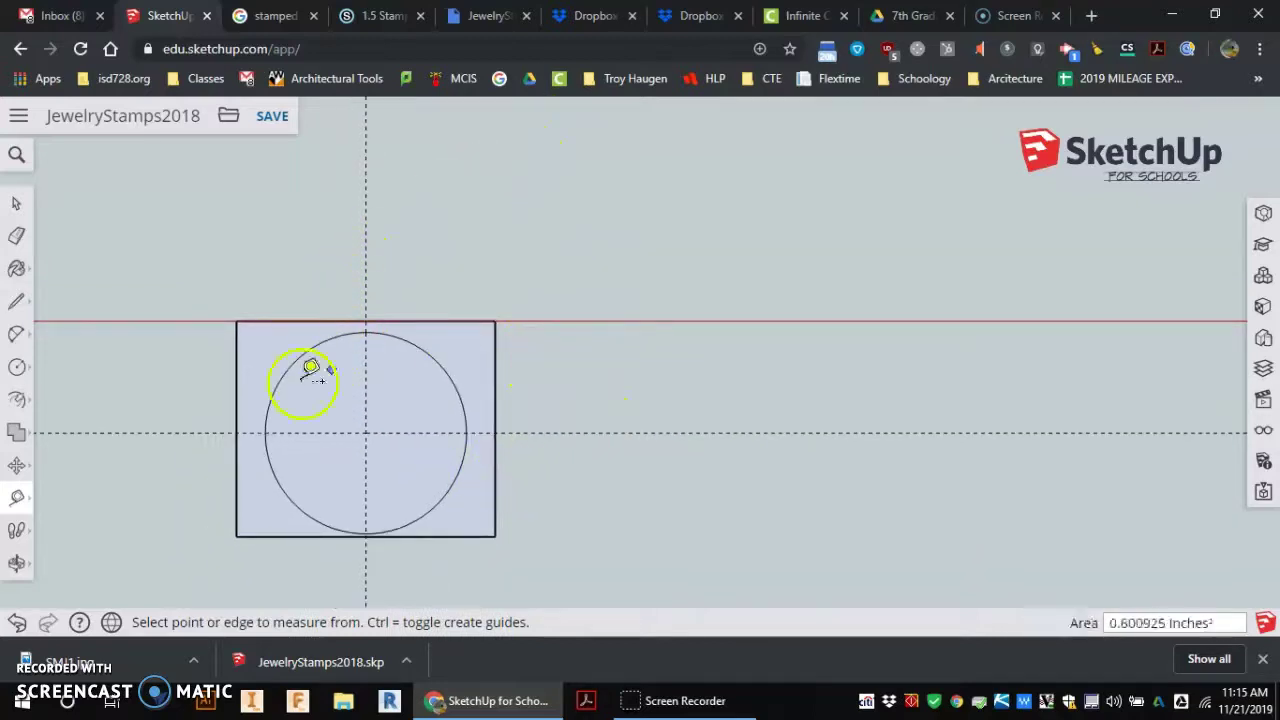
click(20, 402)
click(63, 440)
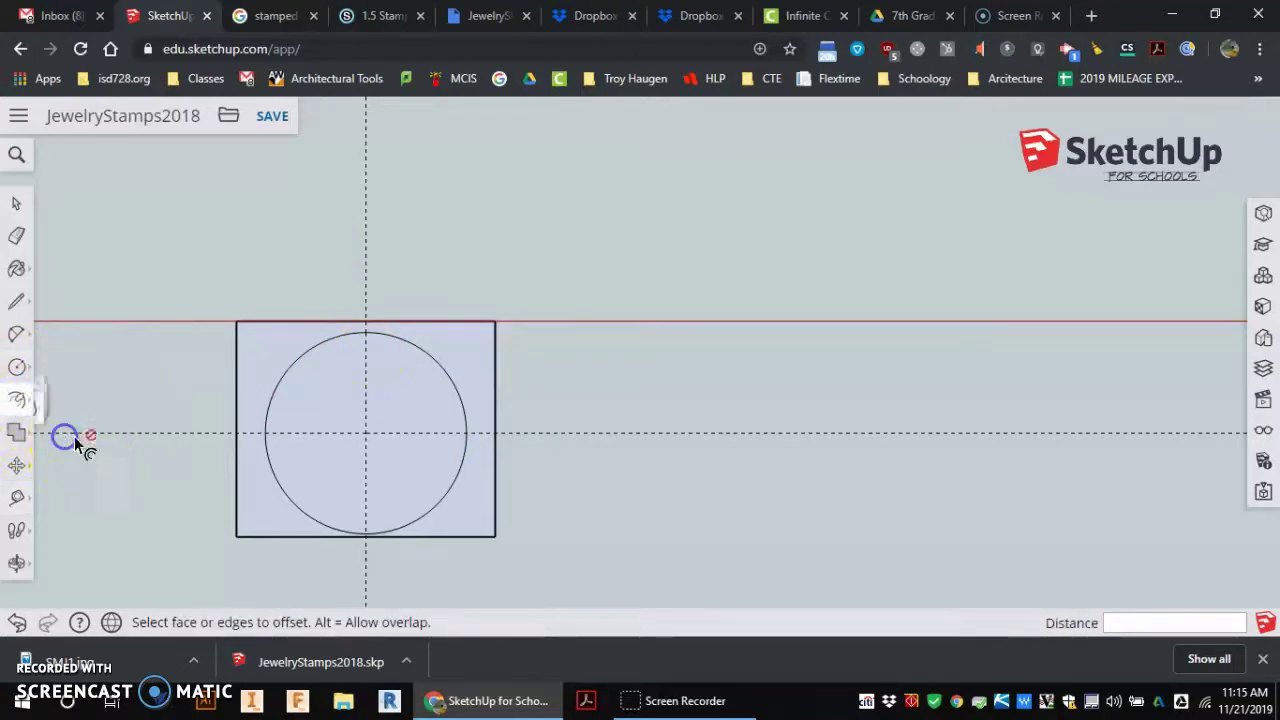
click(325, 342)
drag(329, 351, 360, 372)
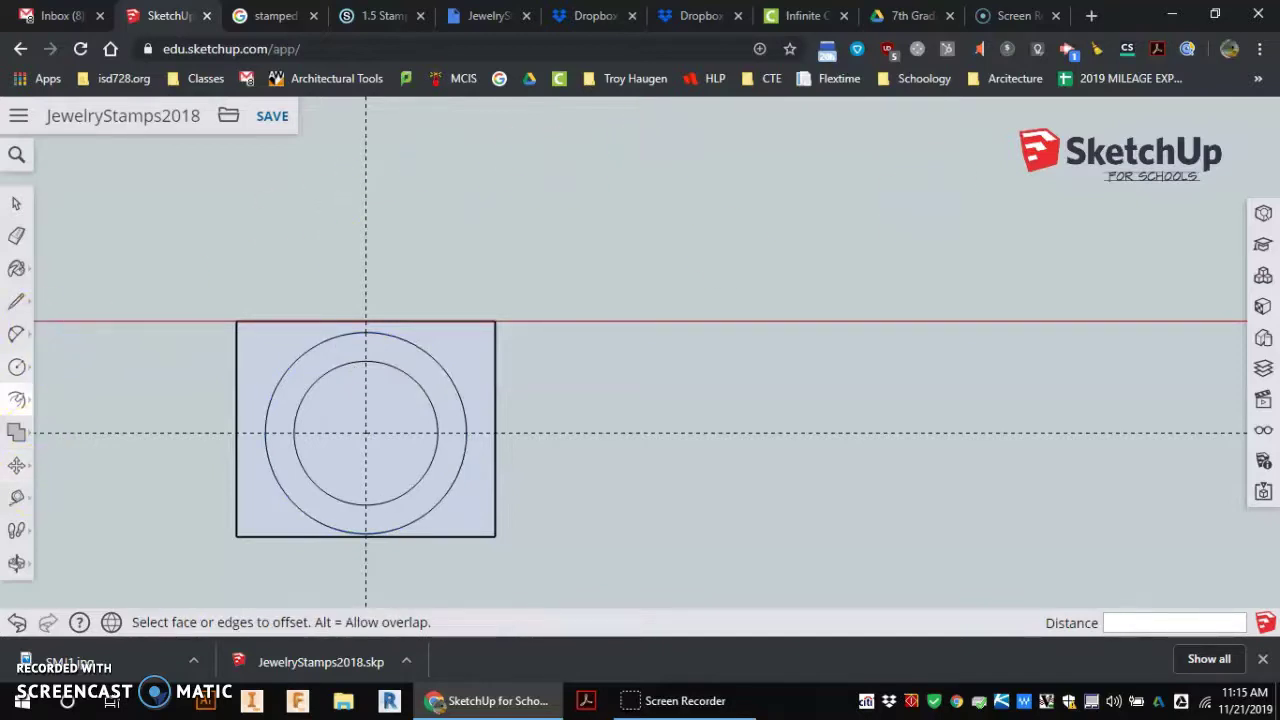
Draw a 1/16" radius circle where the offset circle's top meets the vertical guide, and erase the offset circle.
click(20, 368)
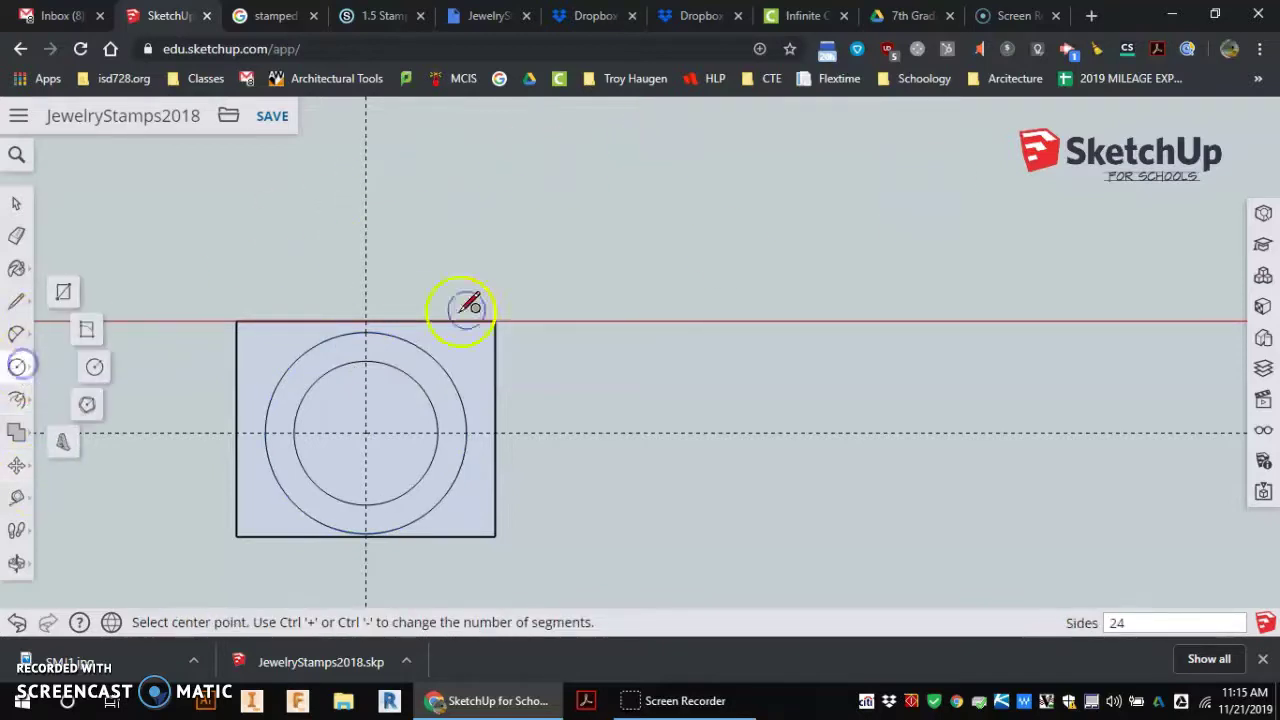
click(367, 360)
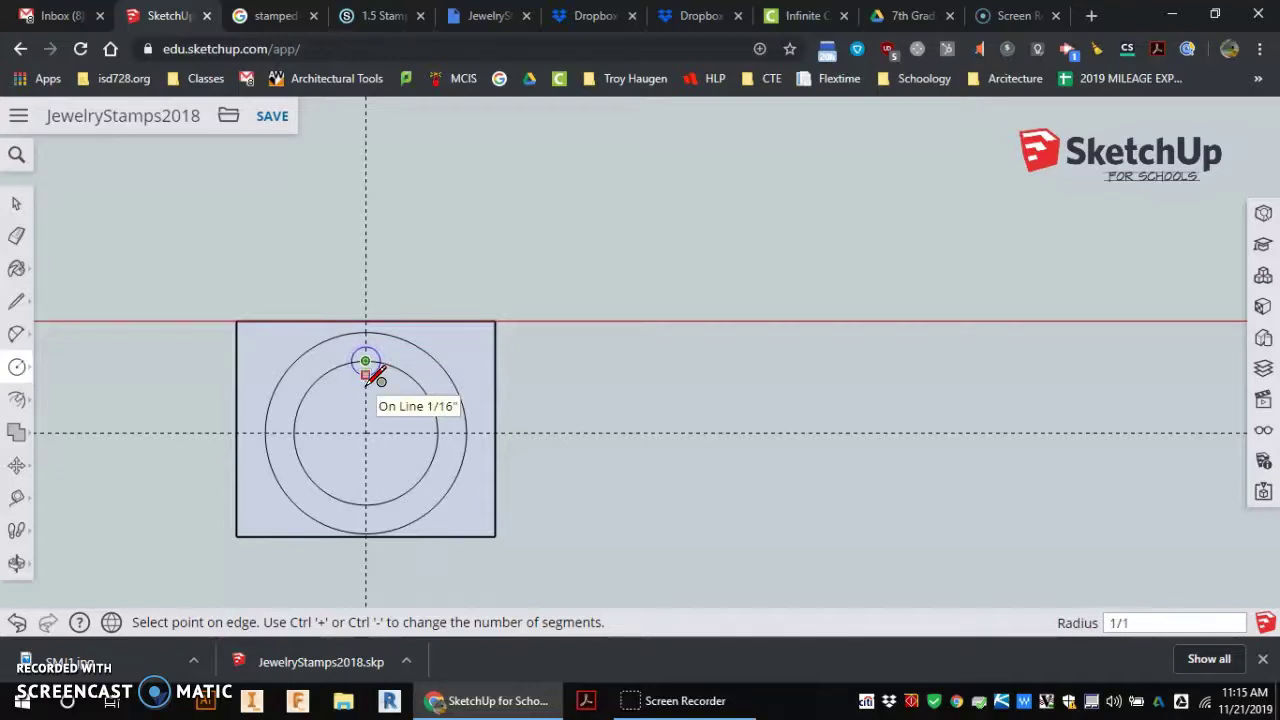
click(367, 377)
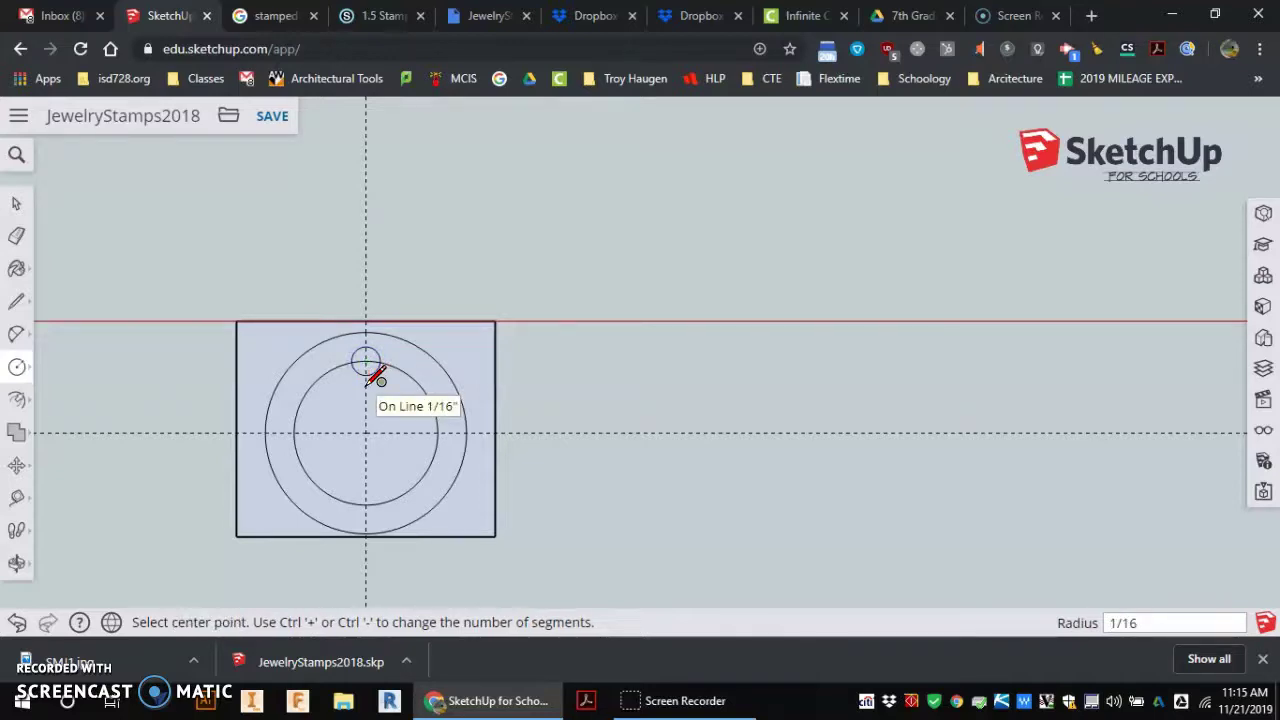
click(16, 235)
click(403, 366)
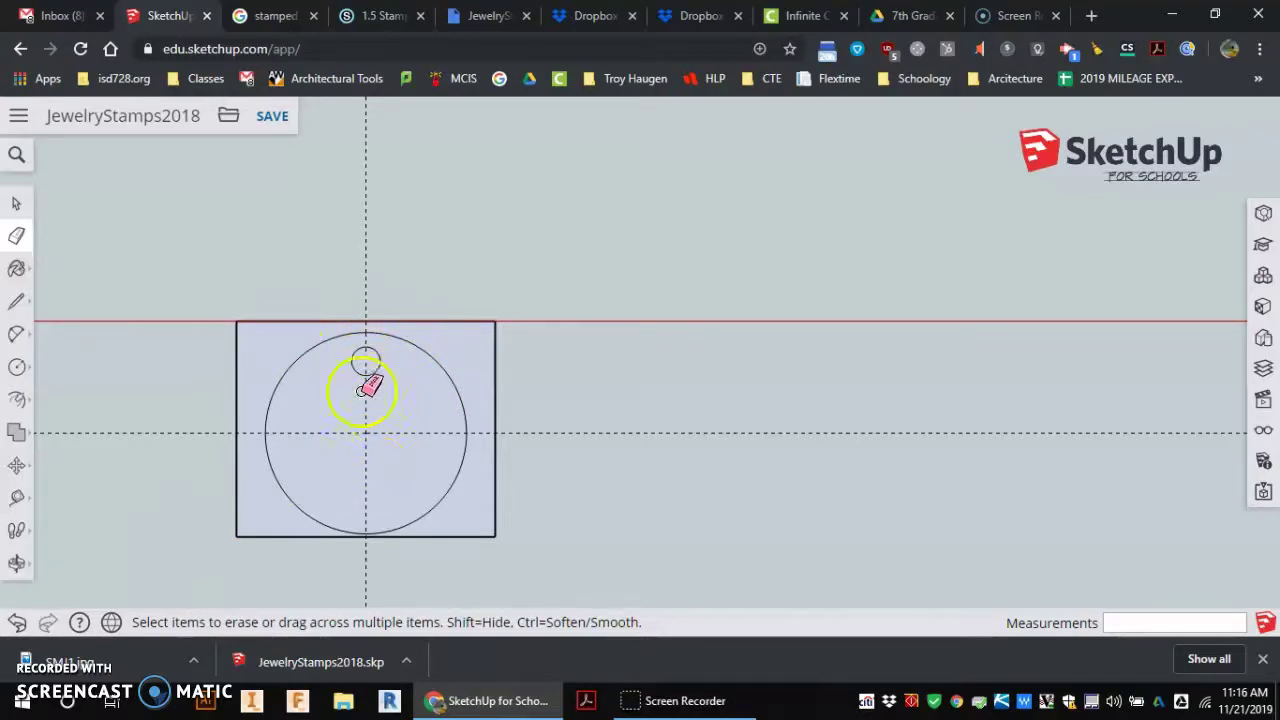
Select the whole row of smallest lowercase letters and copy it to just above the rectangle containing the circle.
scroll(340, 370, up, 2)
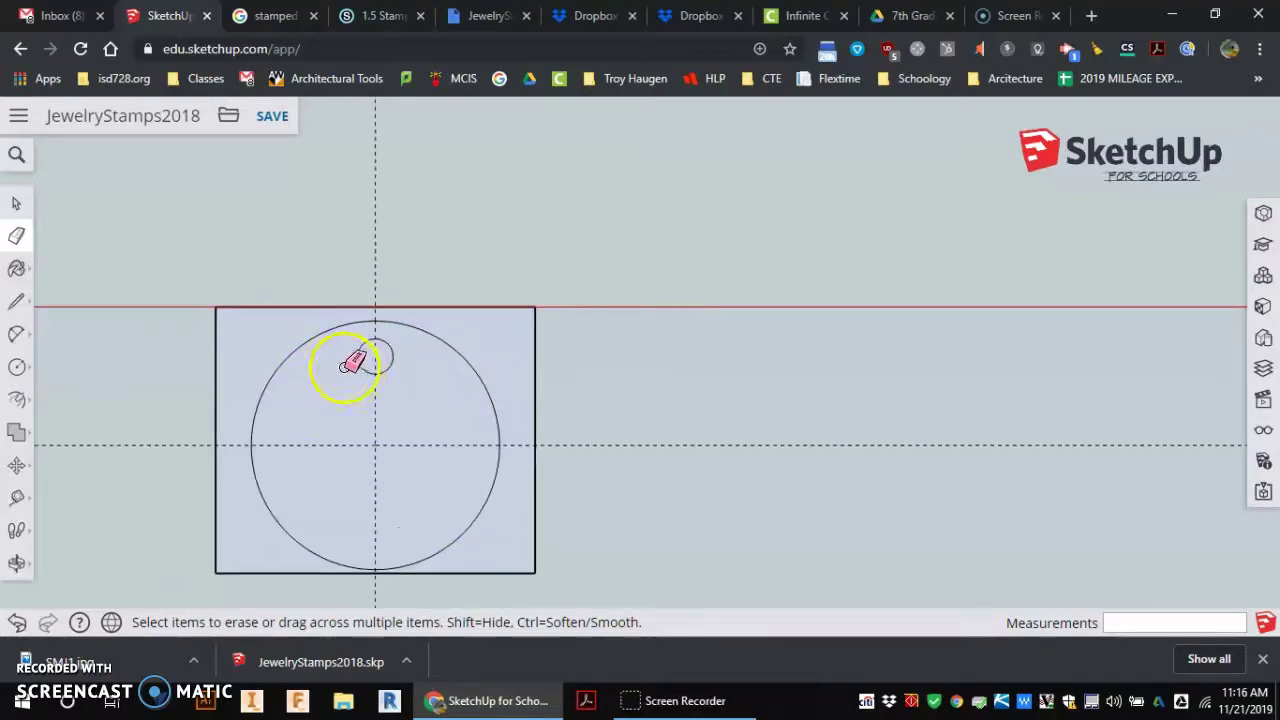
scroll(346, 363, down, 4)
scroll(395, 440, down, 2)
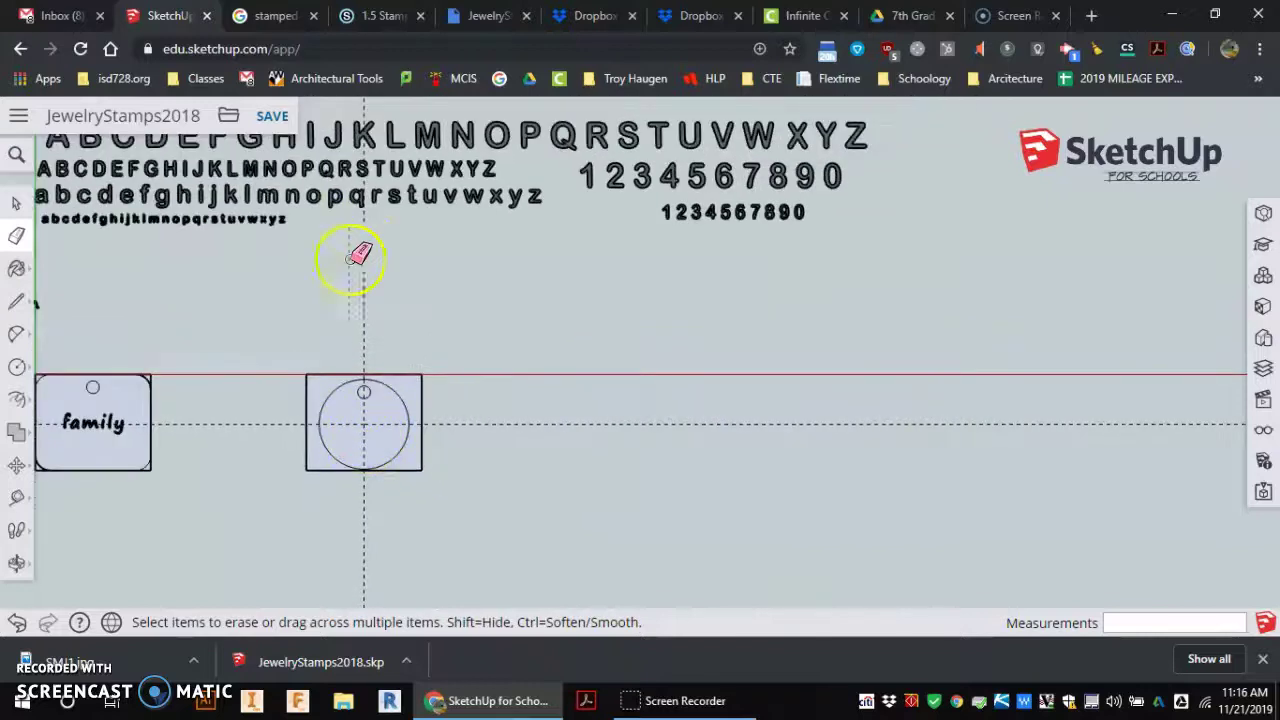
scroll(366, 268, up, 3)
scroll(478, 528, down, 3)
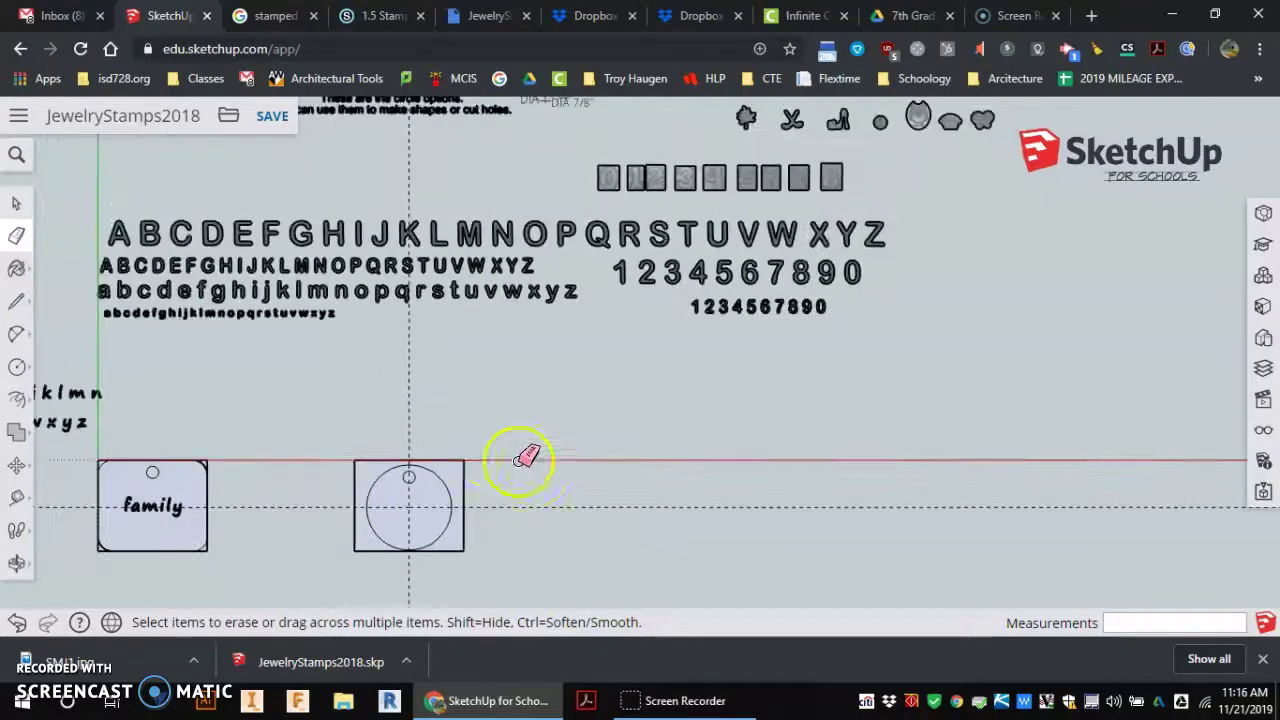
scroll(118, 318, up, 4)
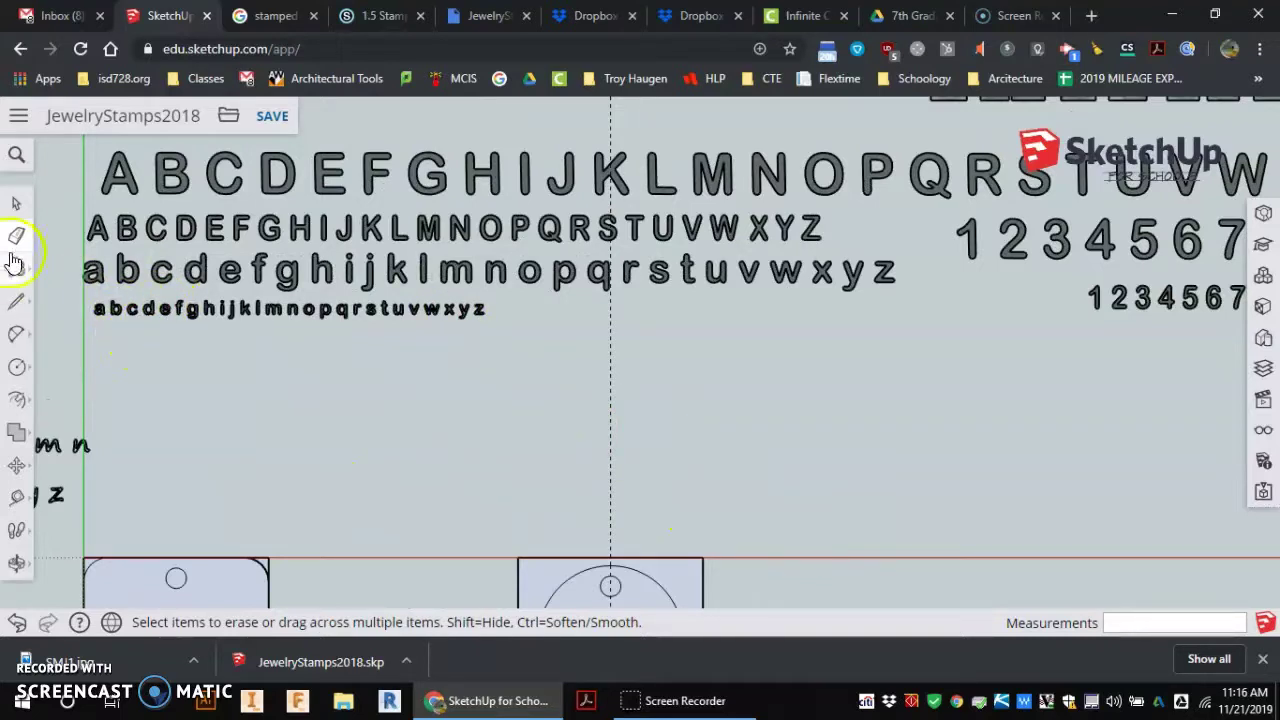
click(14, 206)
drag(170, 342, 503, 349)
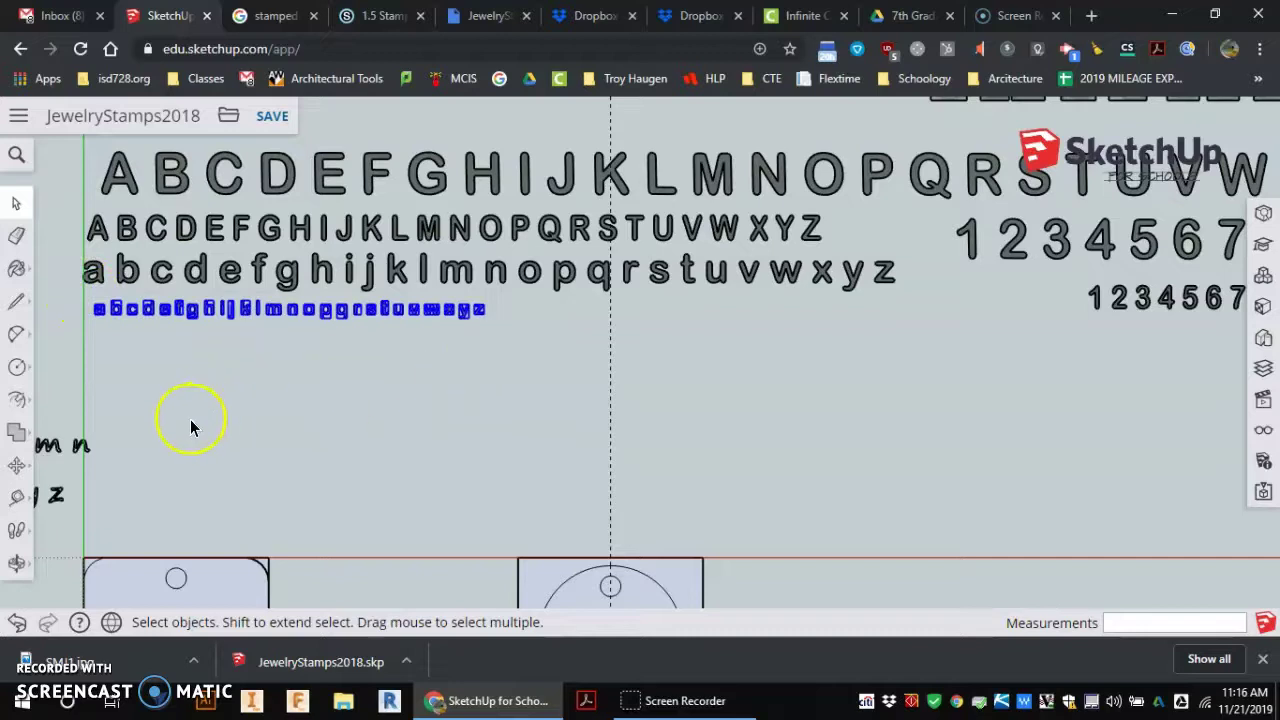
click(16, 465)
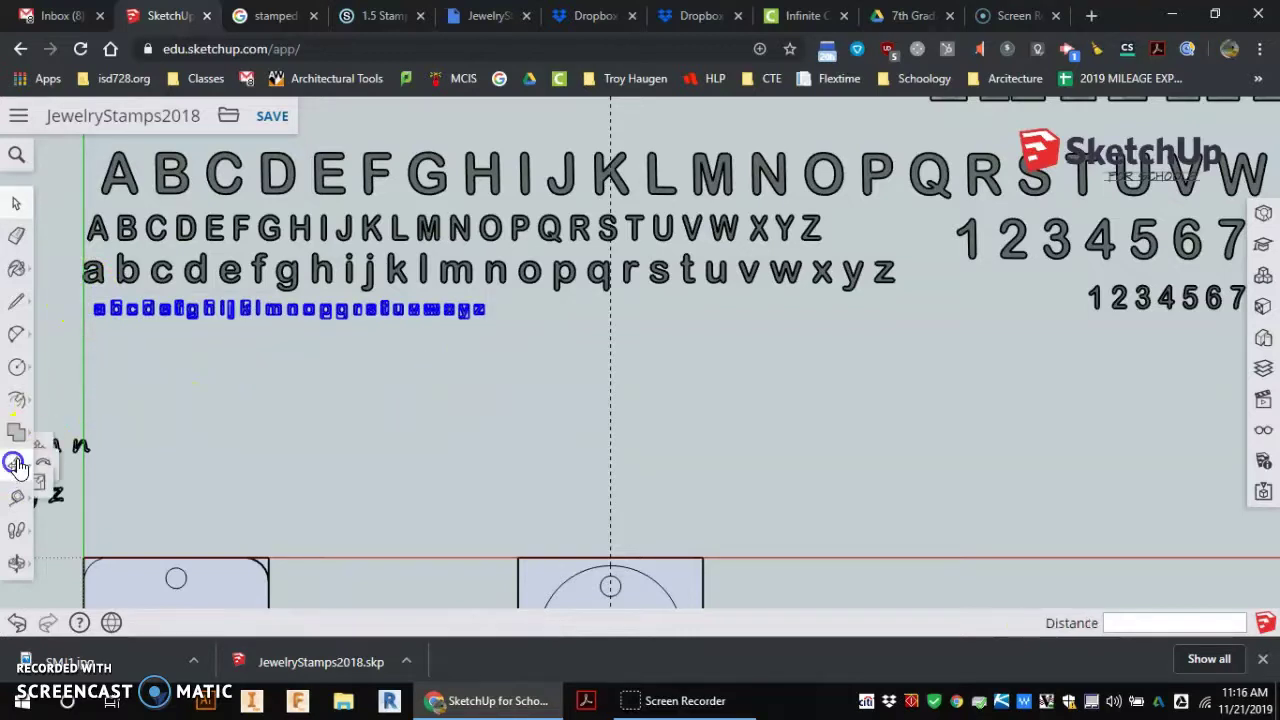
click(263, 306)
key(ctrl)
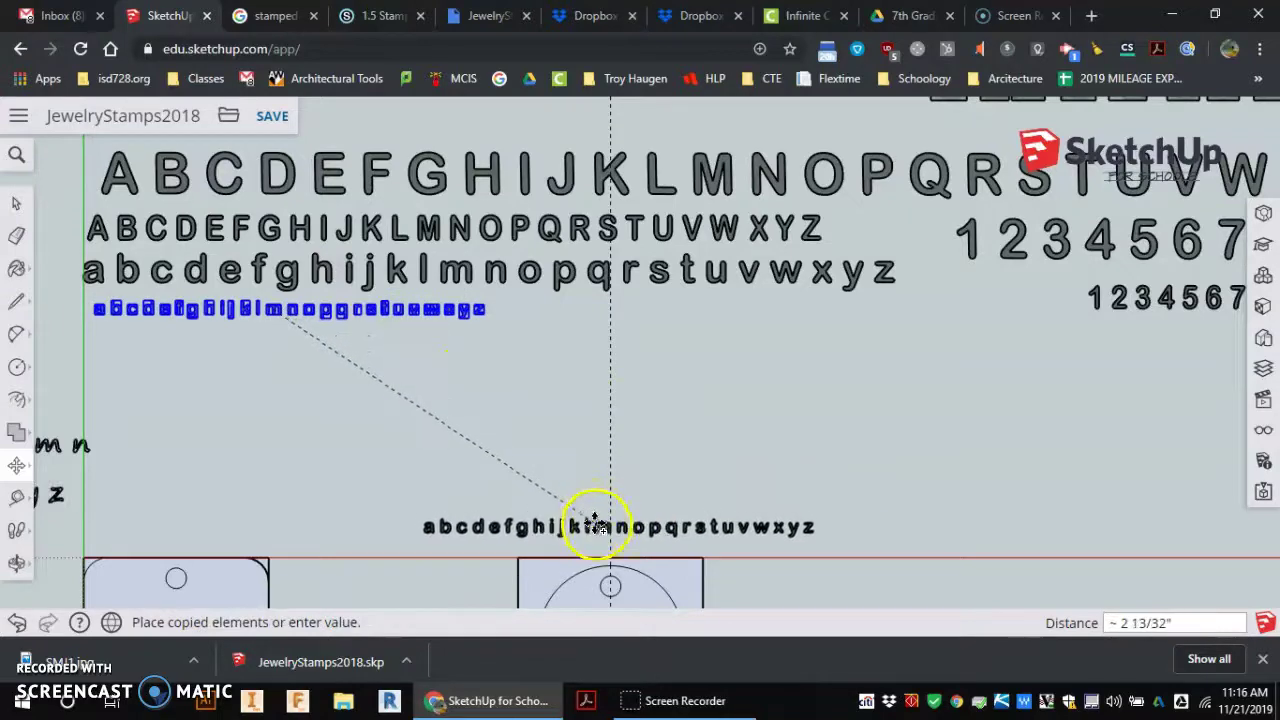
click(594, 522)
Deselect the copied alphabet above the circular tag.
scroll(615, 415, down, 4)
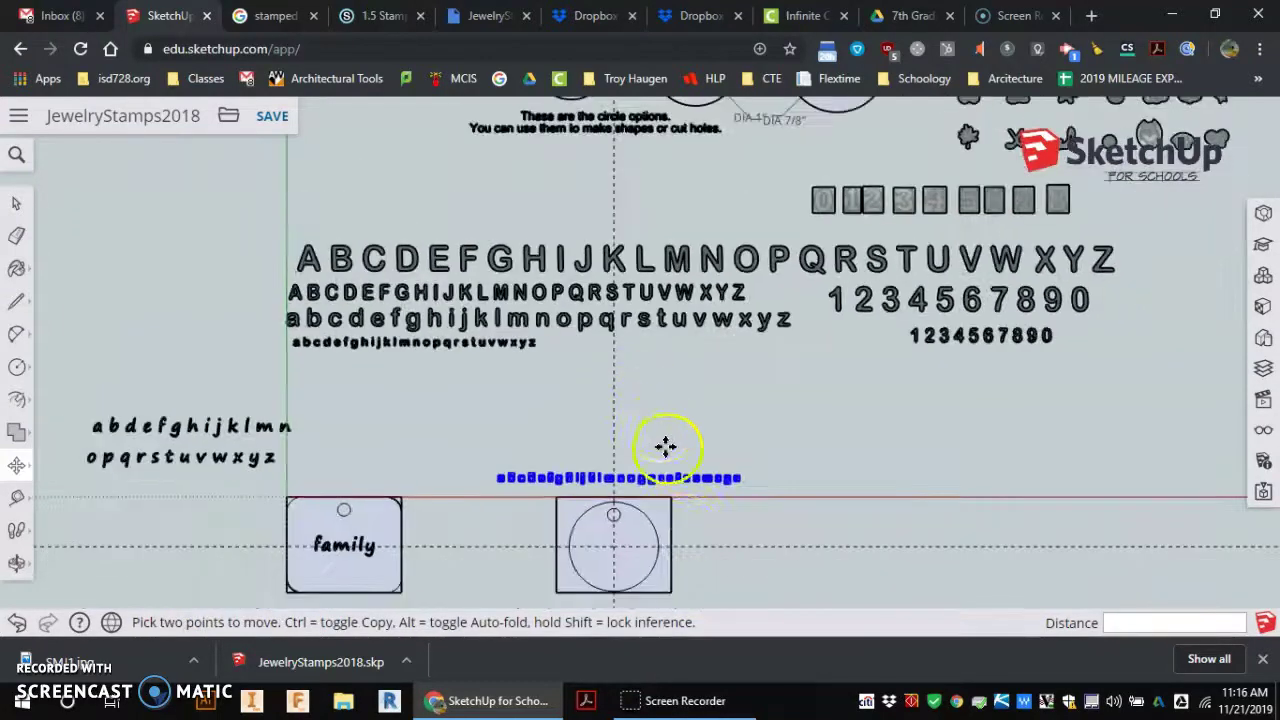
scroll(662, 520, up, 2)
scroll(612, 318, down, 2)
scroll(640, 480, down, 1)
scroll(665, 530, up, 3)
scroll(680, 540, up, 2)
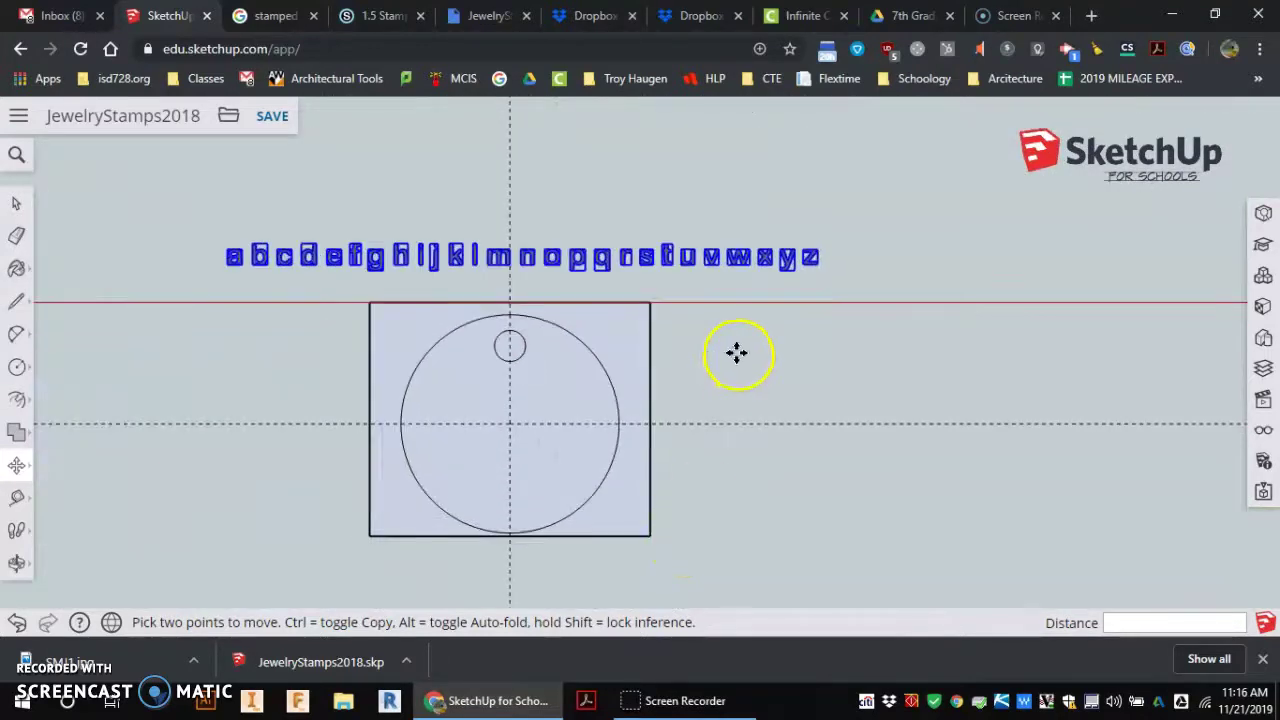
click(17, 204)
click(757, 342)
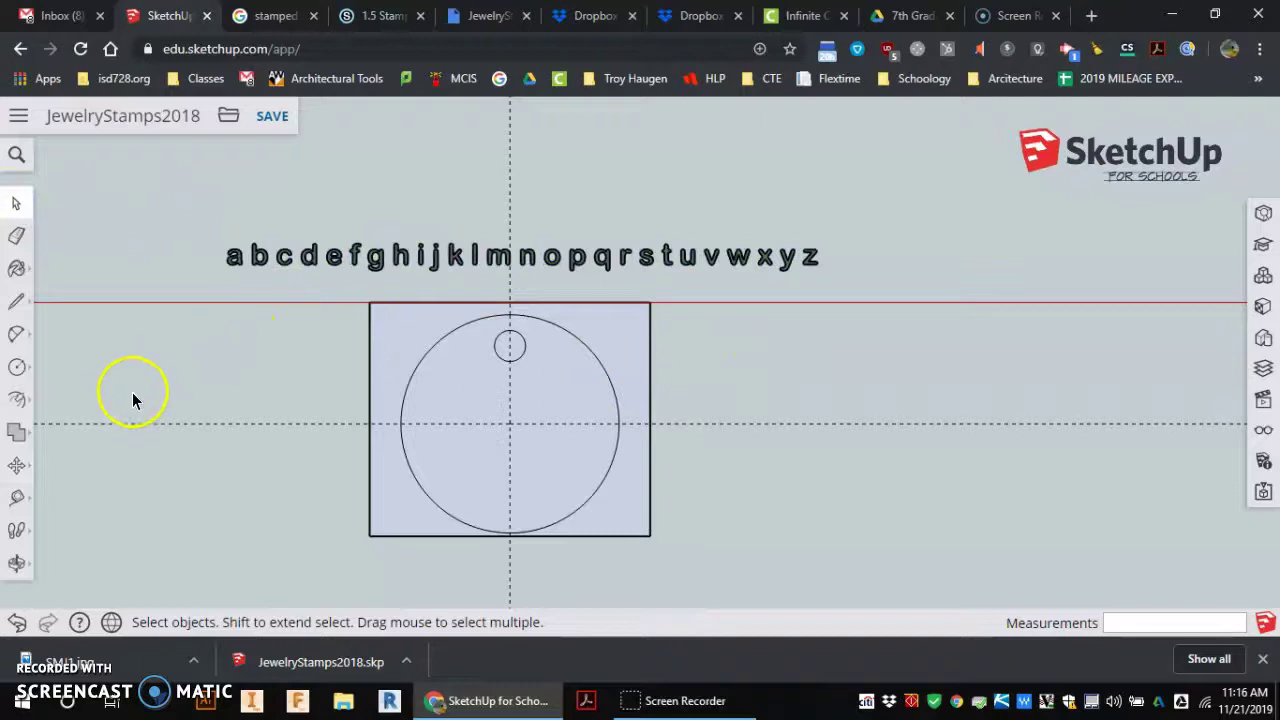
Copy the letters h and a from the nearby alphabet to the circle's left side, side by side on the horizontal guide.
click(17, 465)
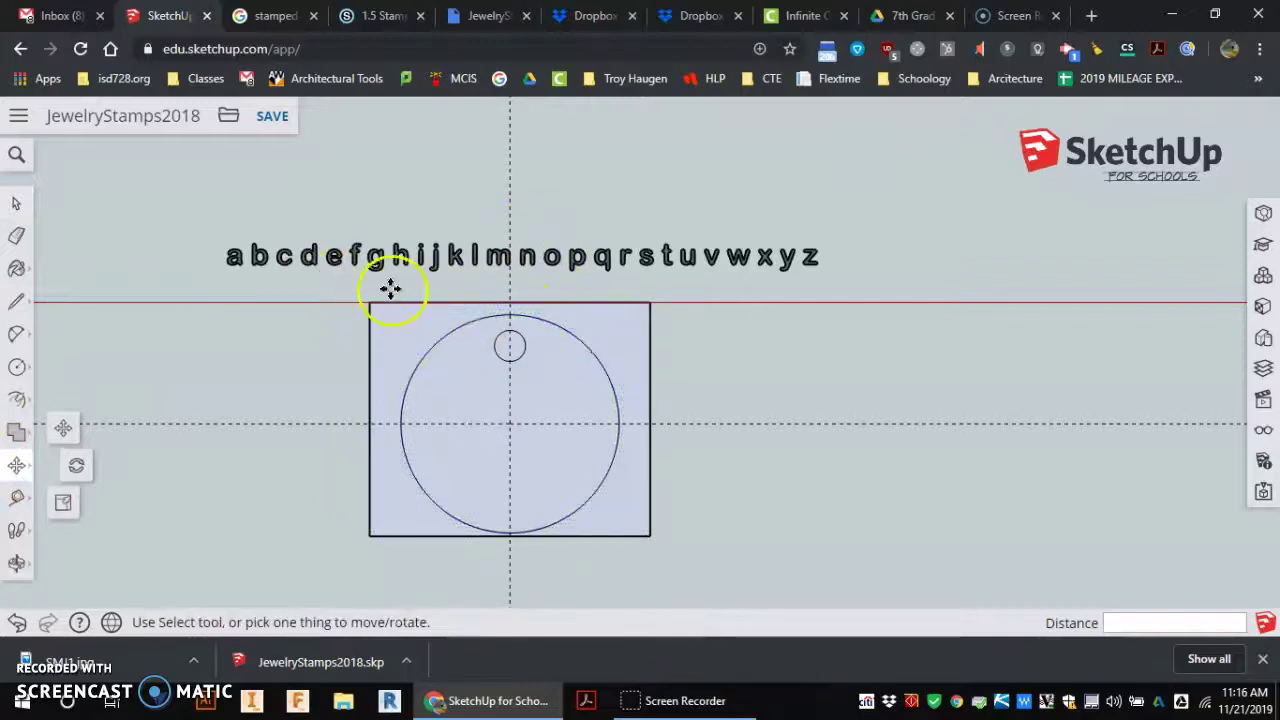
scroll(600, 271, up, 2)
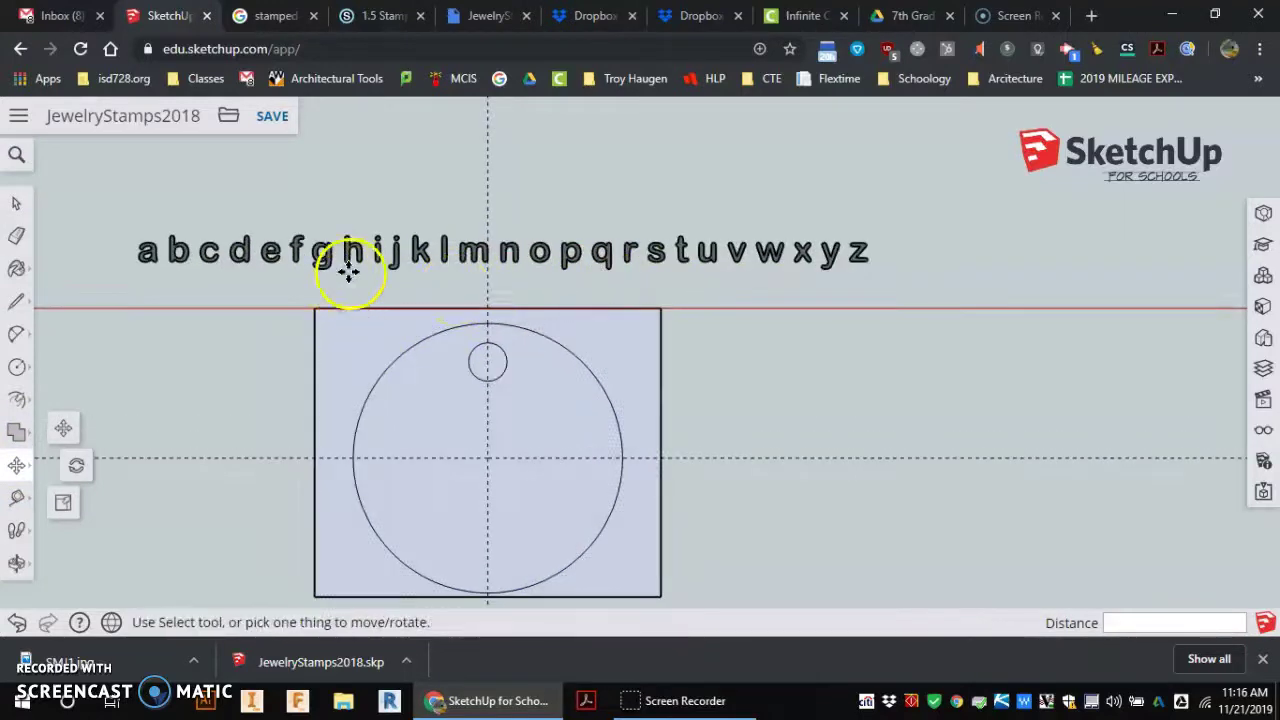
scroll(360, 256, up, 4)
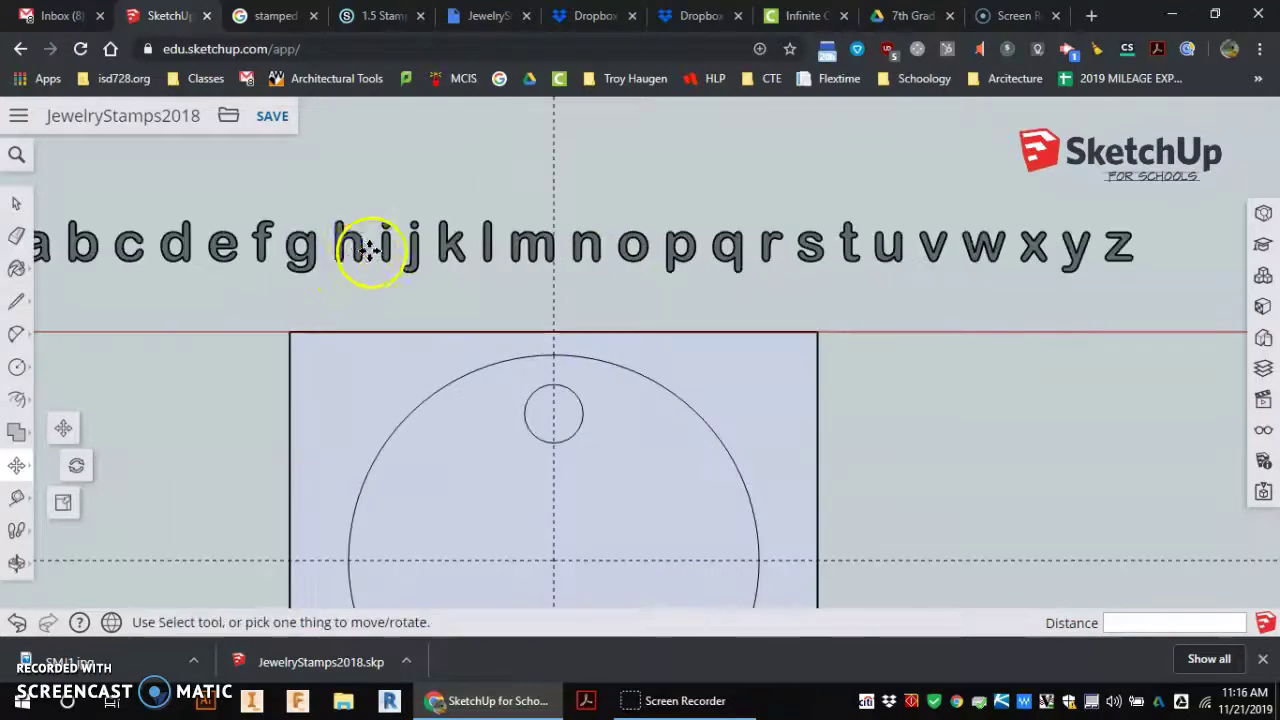
mouse_move(366, 318)
mouse_down()
mouse_move(400, 265)
mouse_move(406, 298)
mouse_move(364, 290)
mouse_move(506, 426)
mouse_move(531, 343)
mouse_move(498, 408)
mouse_move(491, 528)
mouse_move(434, 543)
mouse_move(451, 543)
mouse_up()
key(ctrl)
scroll(506, 426, down, 3)
scroll(491, 528, up, 2)
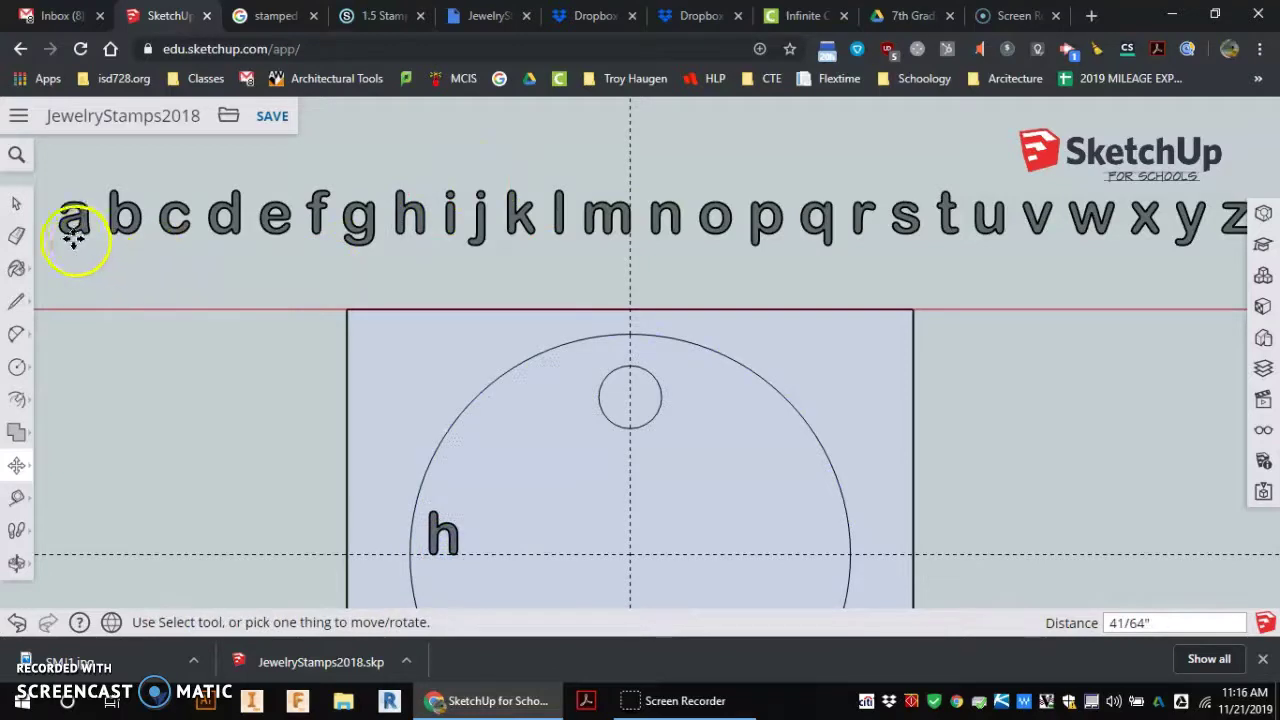
key(ctrl)
drag(91, 251, 478, 552)
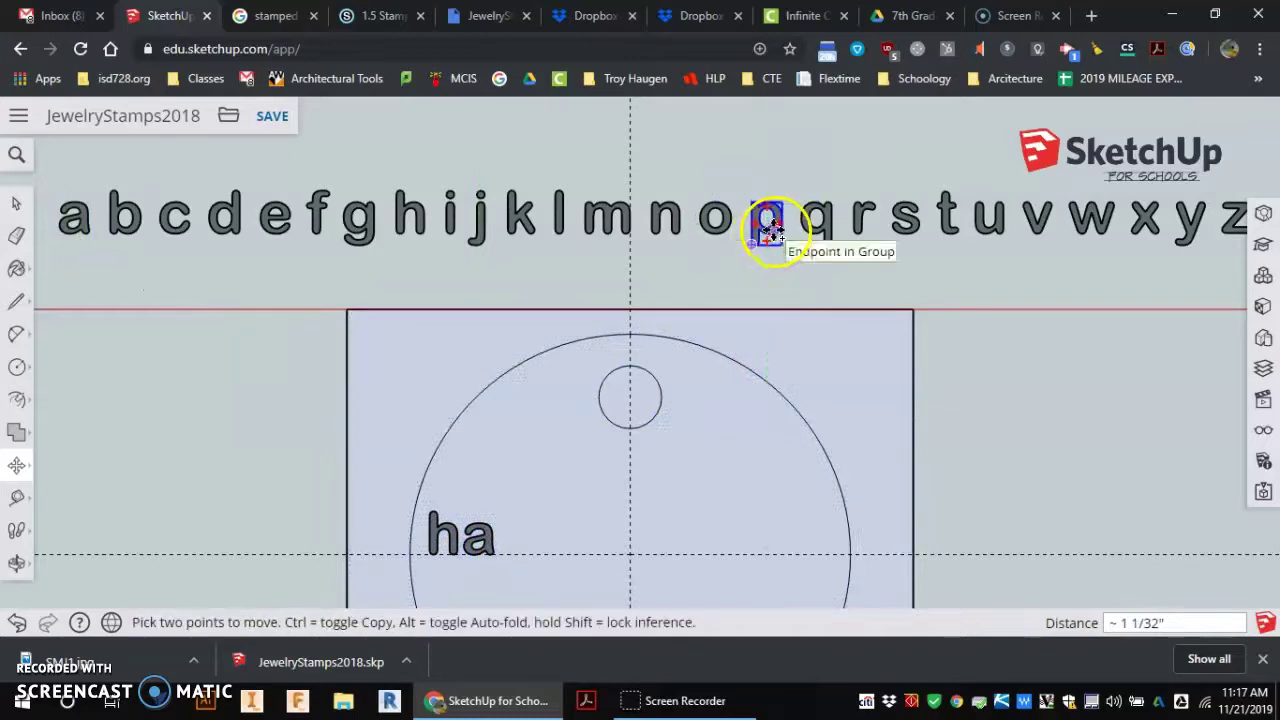
Copy the letter p from the nearby alphabet to follow "ha" on the horizontal guide, and copy it again to spell "happ".
scroll(772, 238, up, 3)
scroll(778, 238, up, 3)
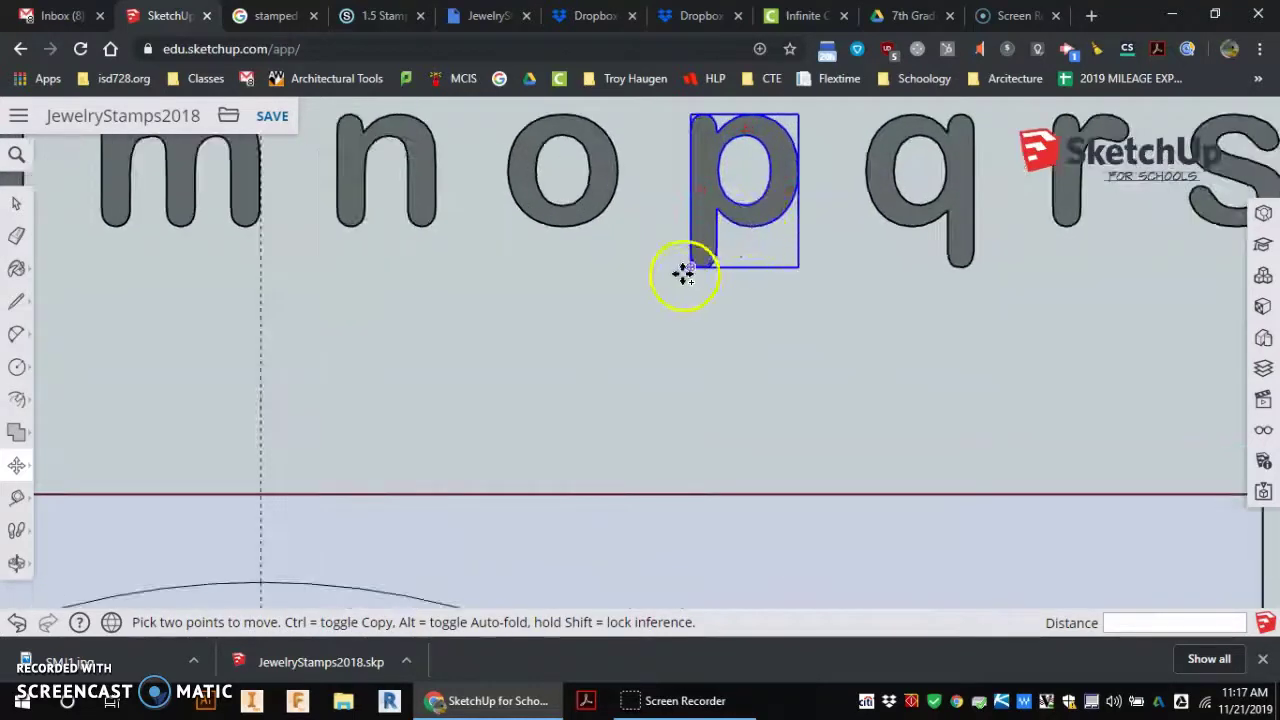
click(754, 228)
scroll(754, 228, down, 5)
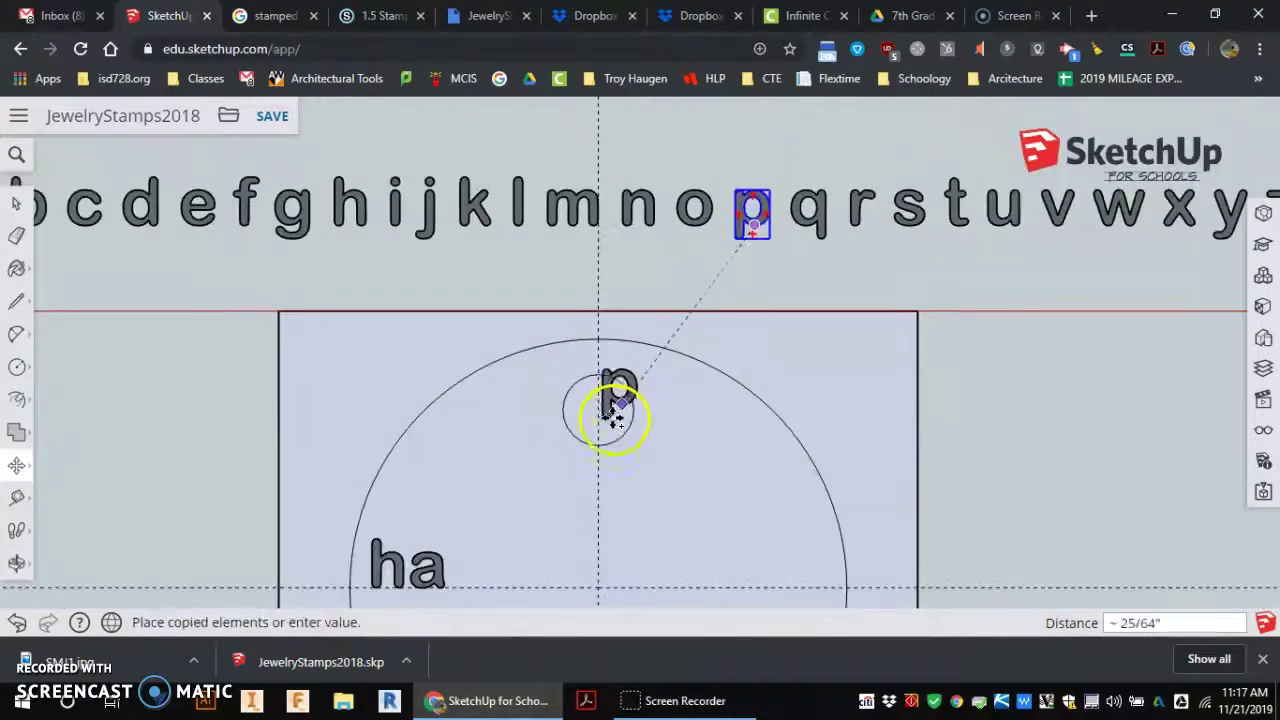
scroll(541, 484, down, 2)
scroll(477, 543, up, 3)
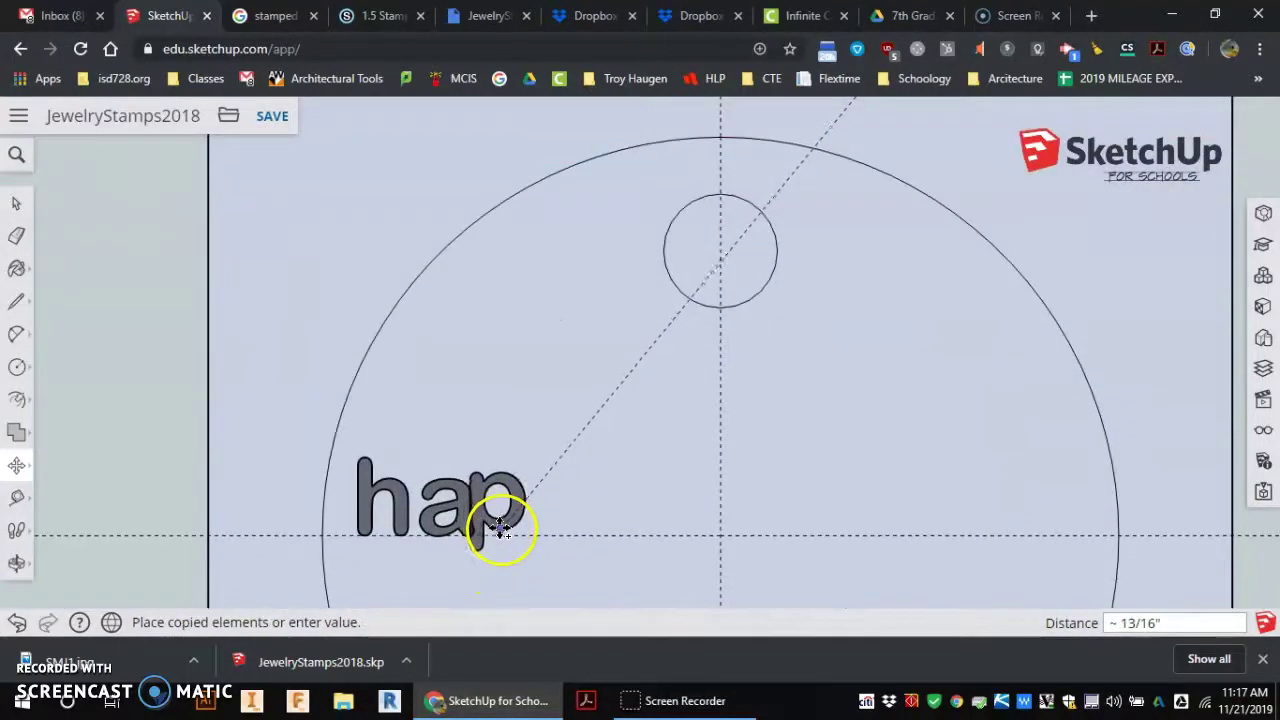
click(505, 535)
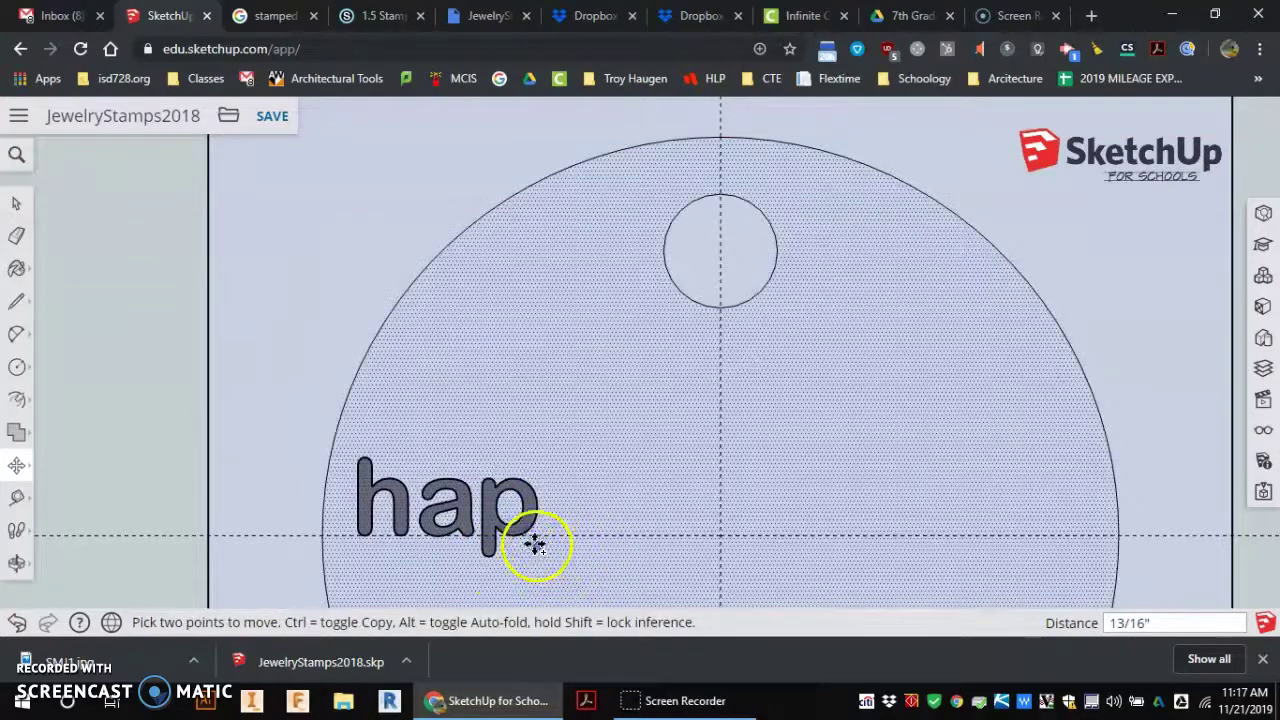
click(509, 538)
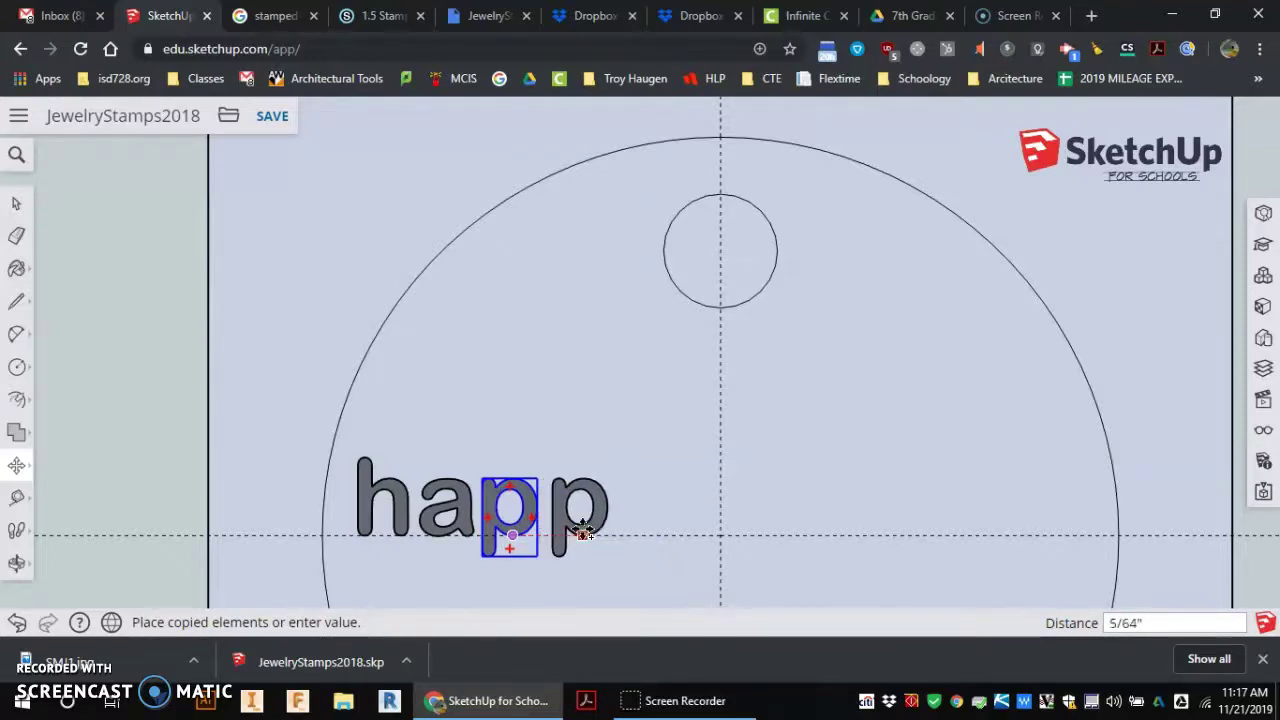
scroll(583, 530, up, 3)
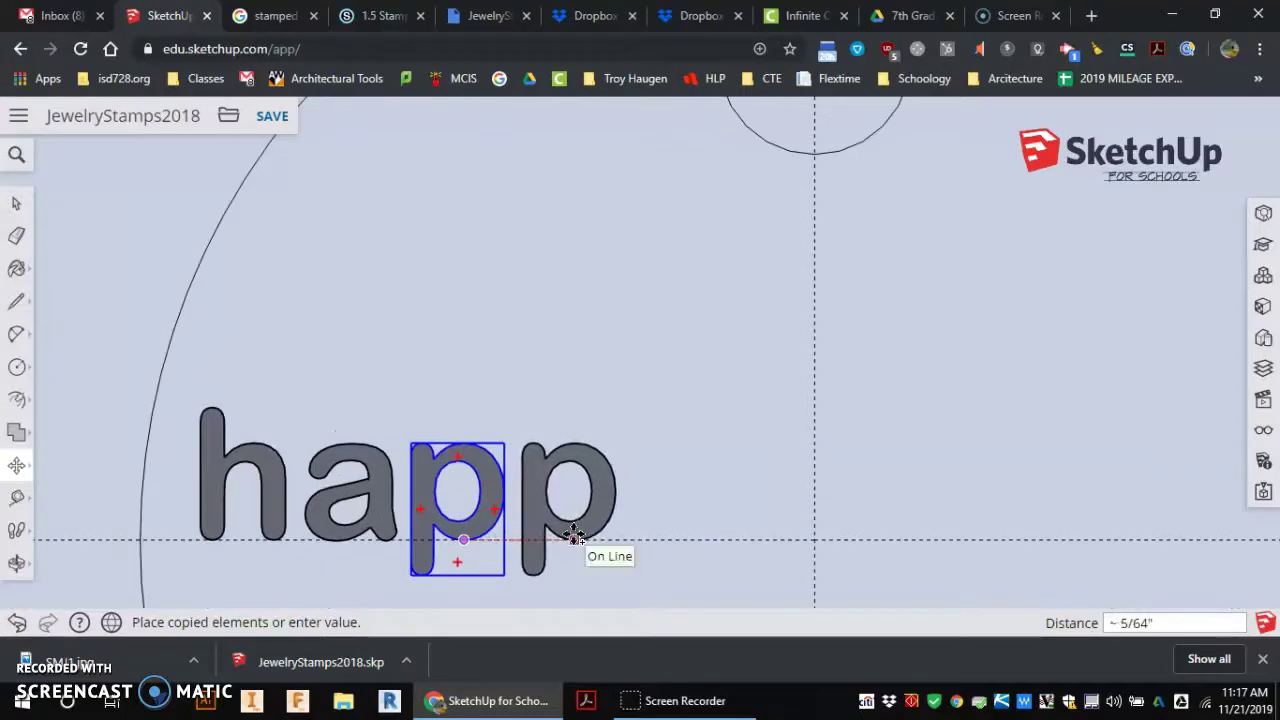
click(573, 535)
Copy the letter i from the nearby alphabet to the end of "happ", with its base on the horizontal guide.
scroll(570, 515, down, 6)
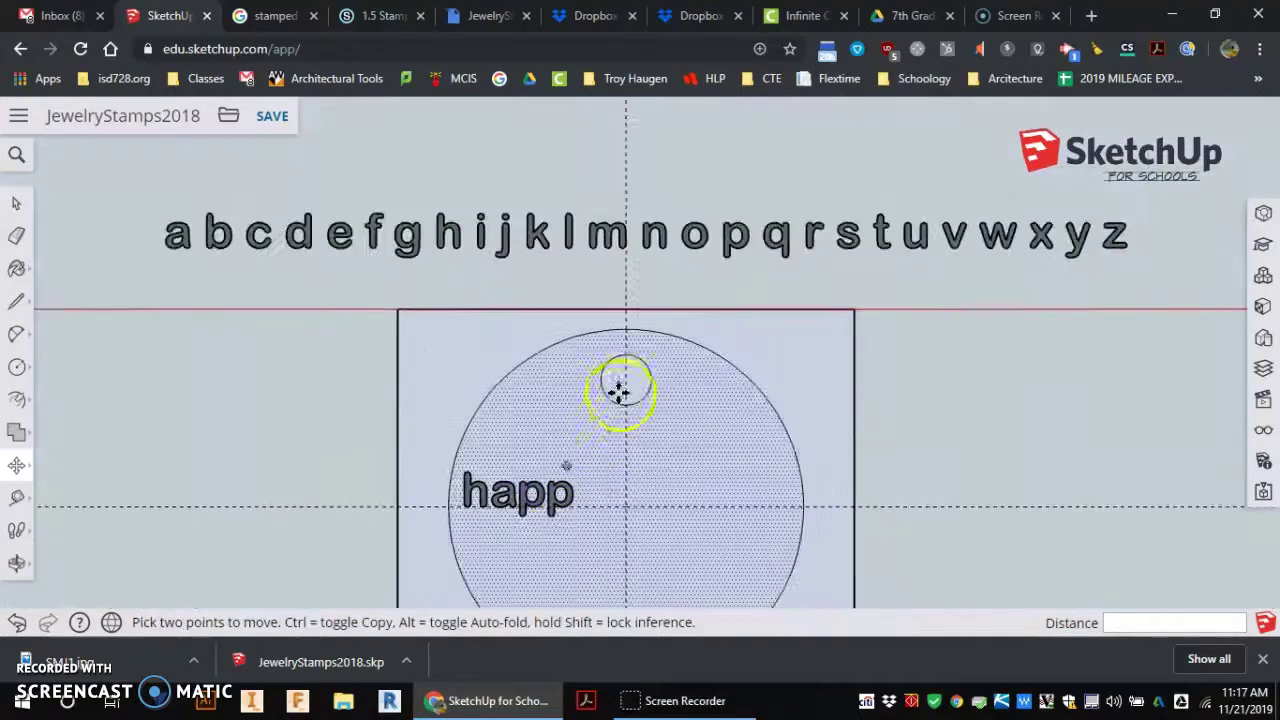
scroll(470, 240, up, 6)
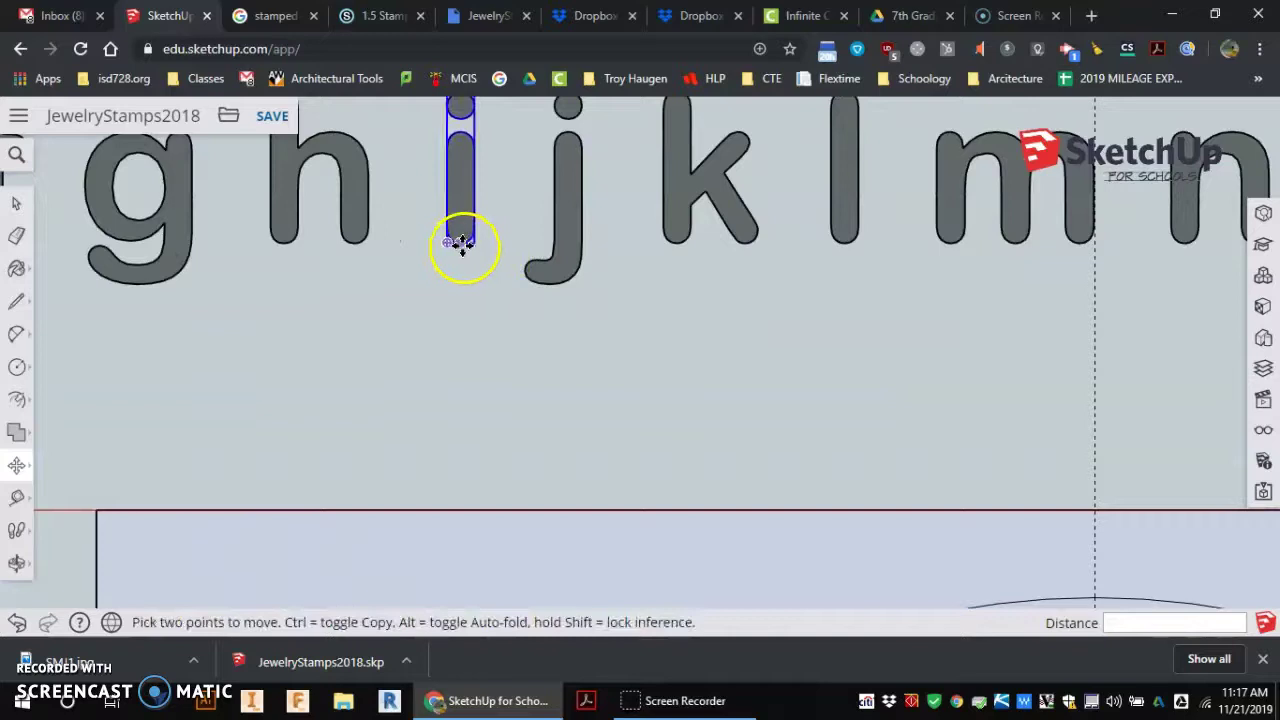
click(462, 246)
scroll(475, 265, down, 6)
scroll(587, 505, up, 4)
scroll(587, 505, up, 3)
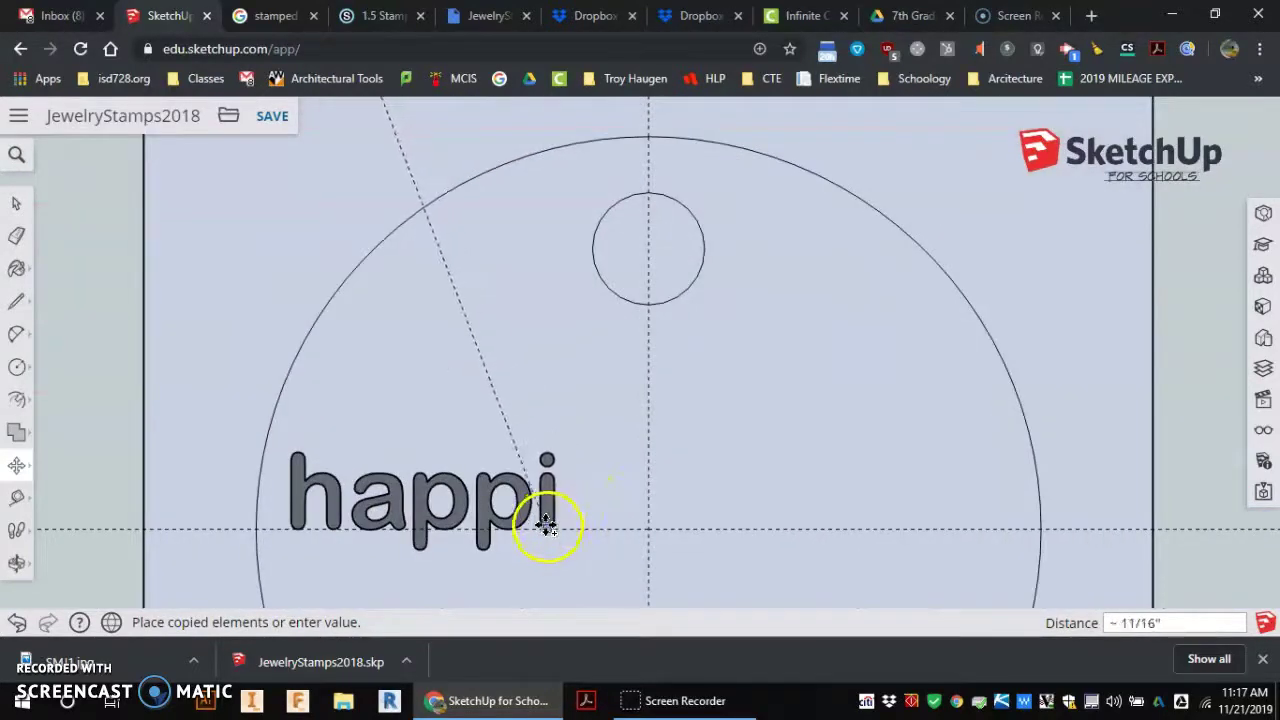
click(547, 527)
Copy the letter n from the nearby alphabet to directly after "happi" on the horizontal guide.
scroll(534, 409, down, 6)
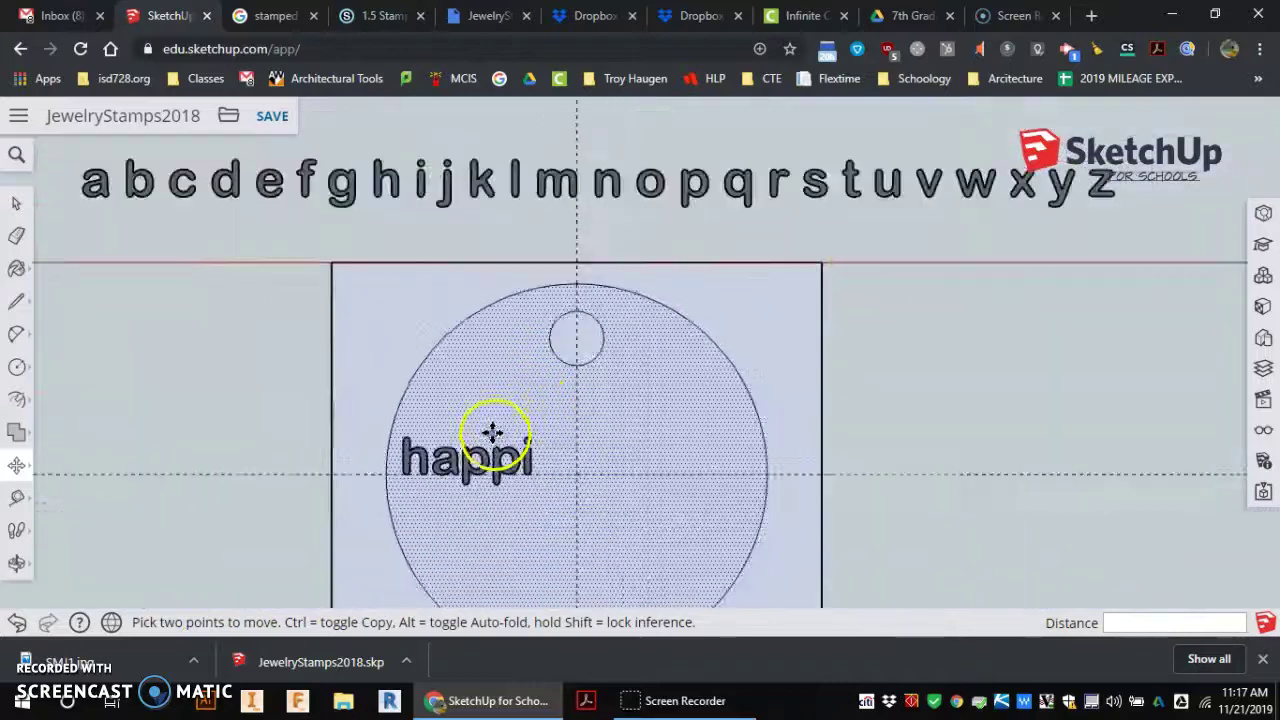
scroll(580, 265, up, 8)
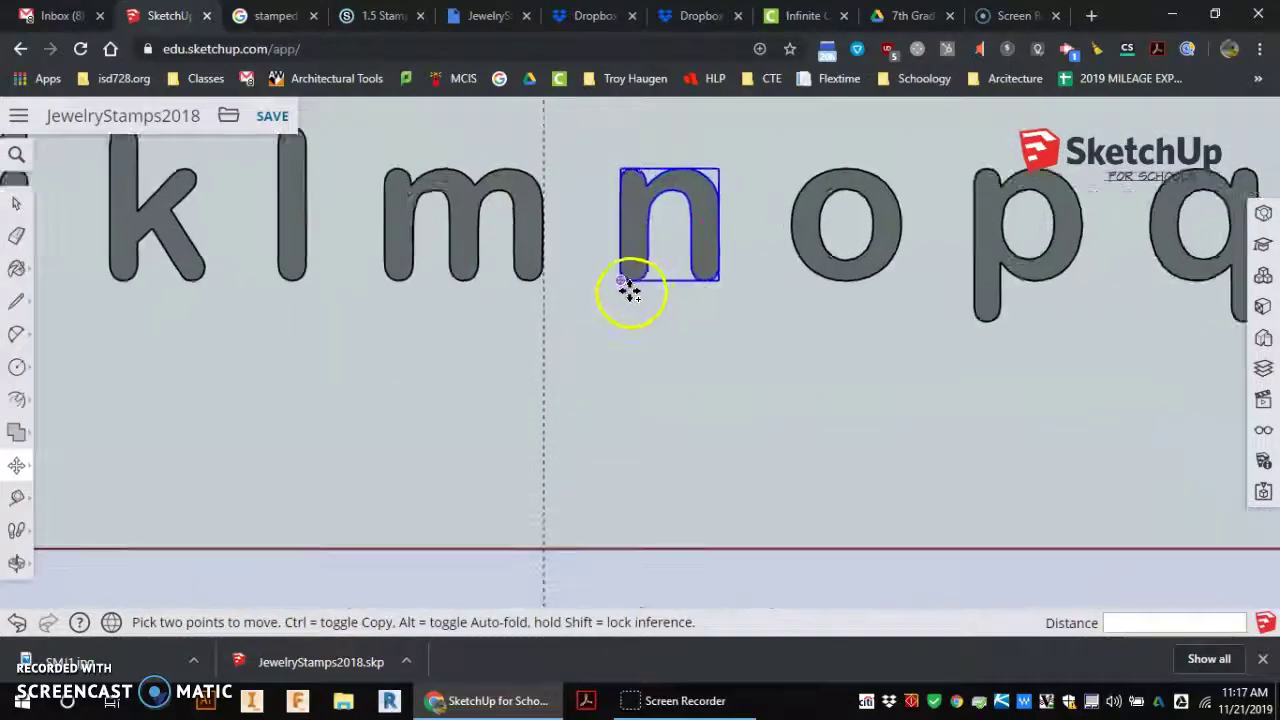
click(632, 280)
scroll(611, 325, down, 6)
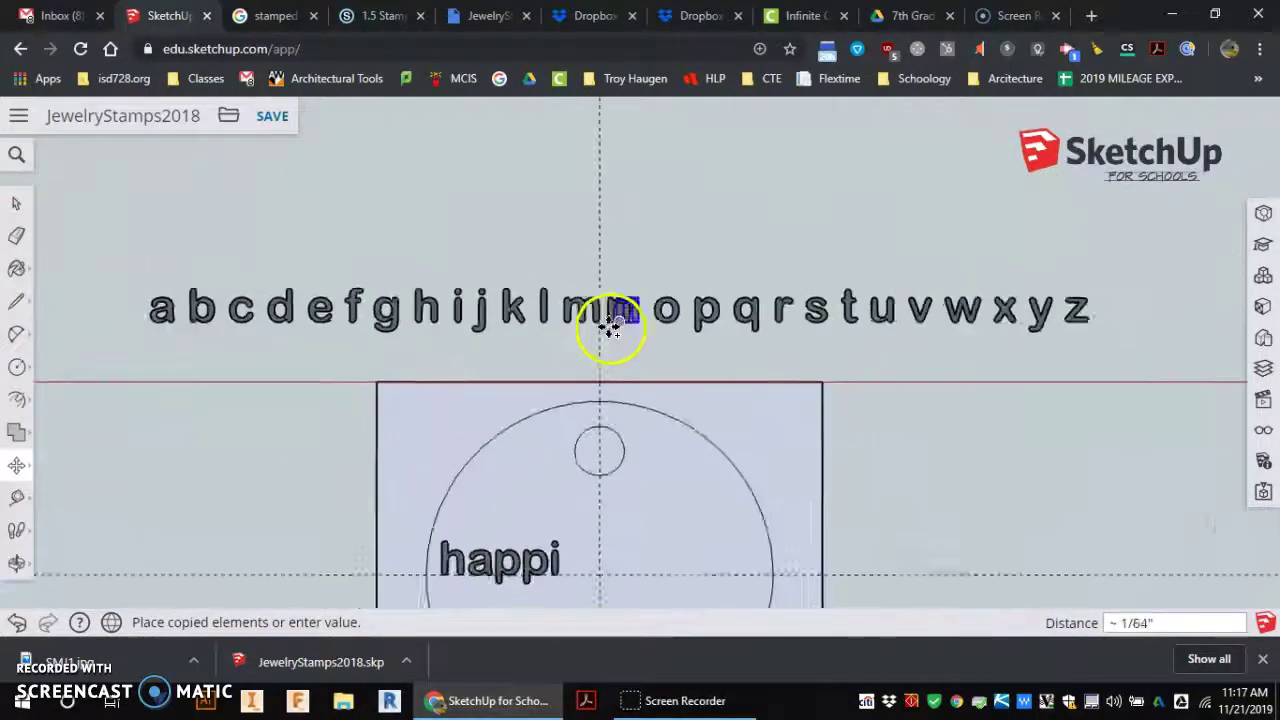
scroll(560, 490, up, 5)
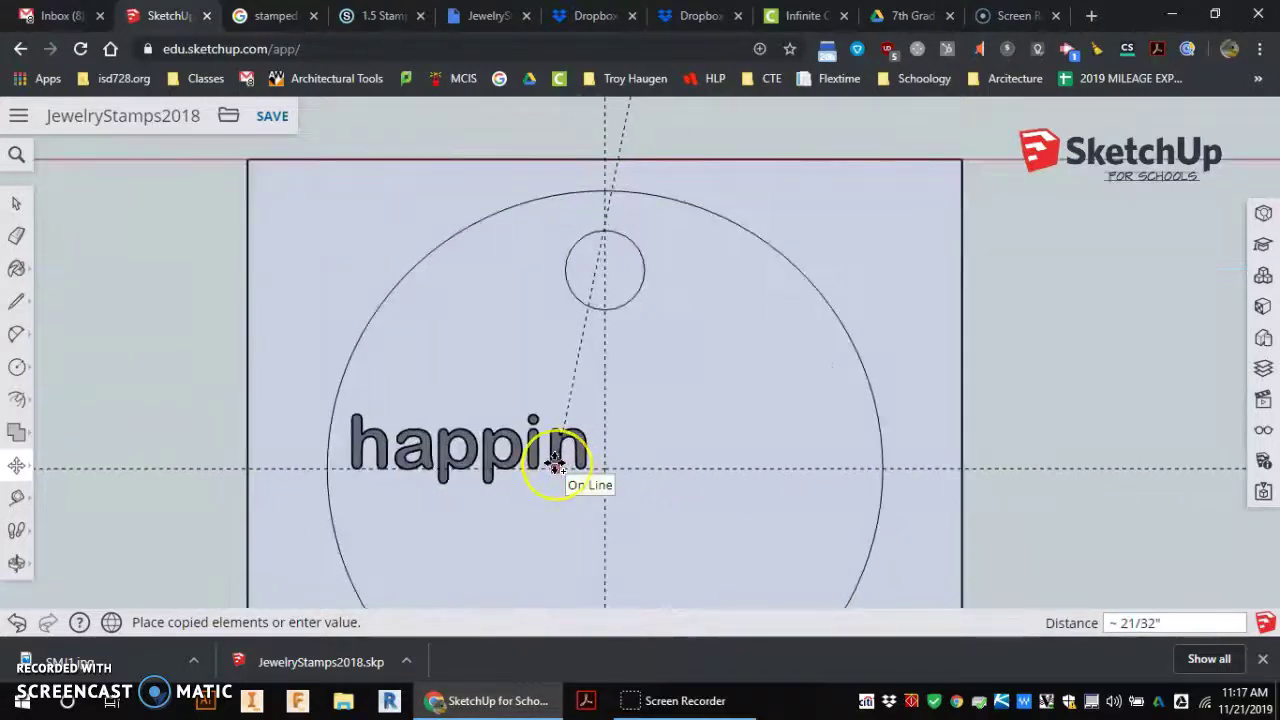
click(555, 465)
Copy the letter e from the nearby alphabet to the end of "happin", with its base on the horizontal guide.
scroll(566, 451, down, 6)
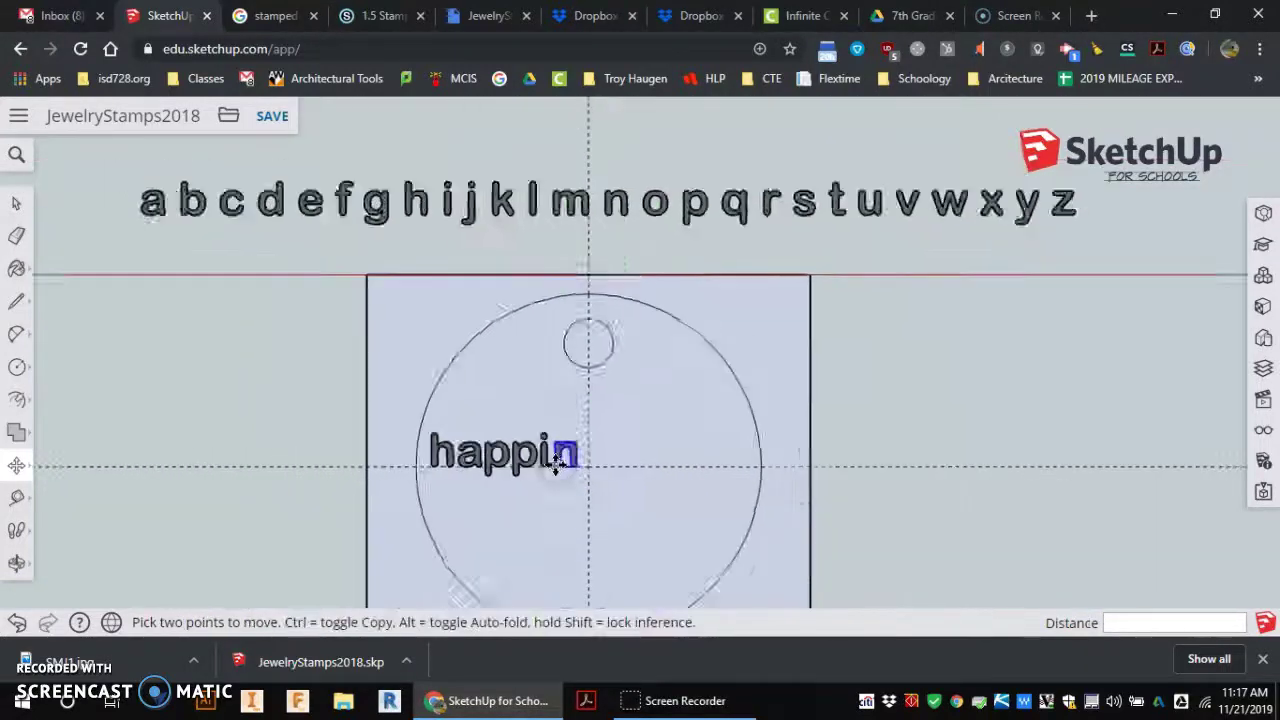
key(q)
scroll(428, 283, up, 6)
key(m)
scroll(428, 283, up, 3)
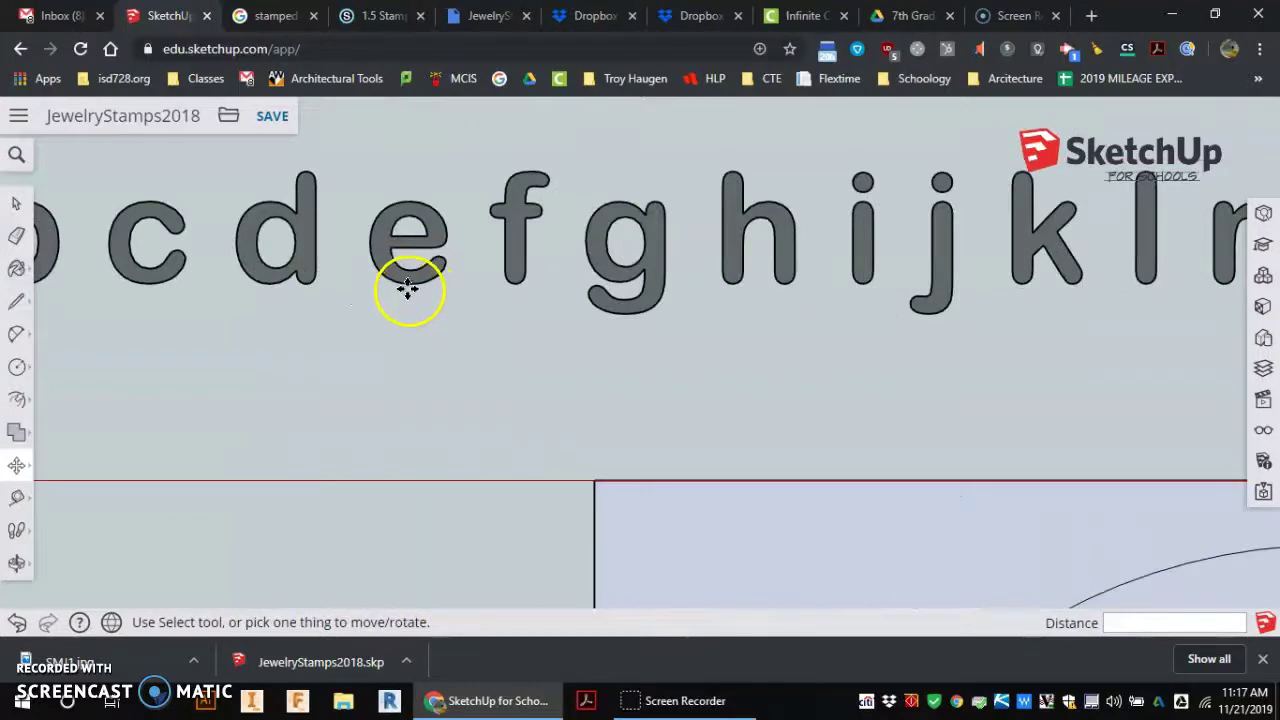
click(411, 288)
key(ctrl)
scroll(457, 371, down, 6)
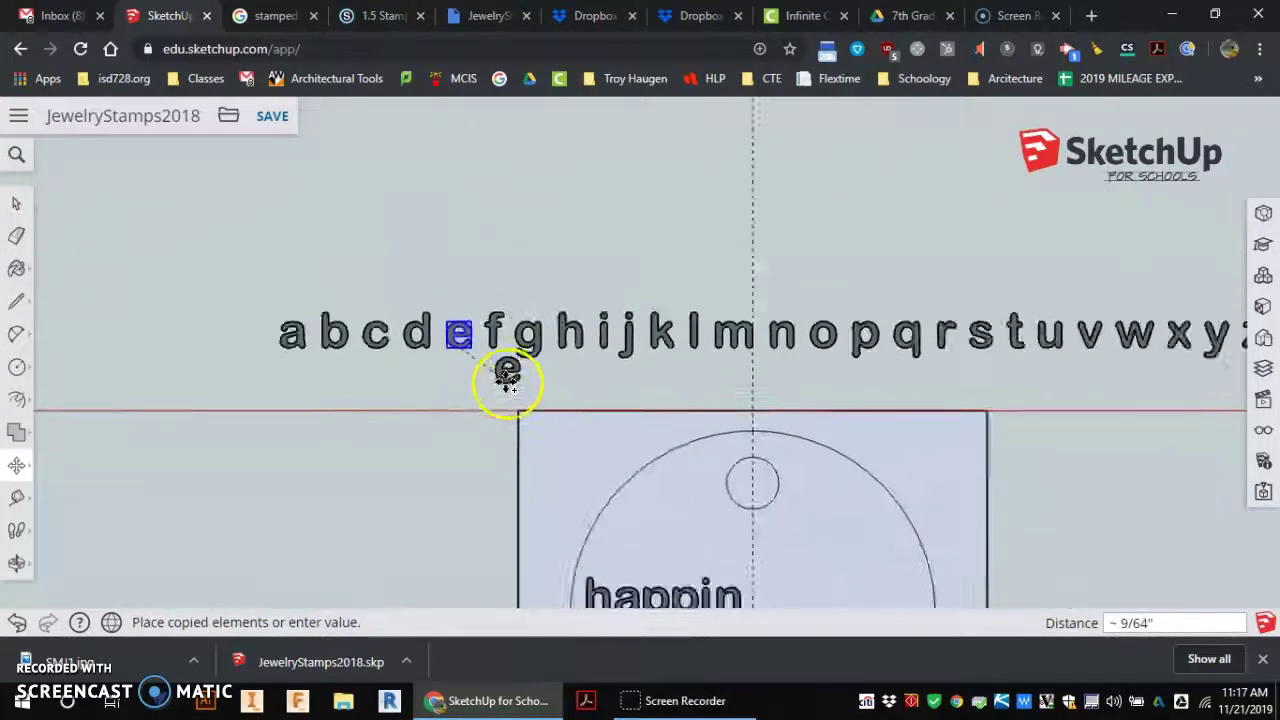
scroll(620, 470, up, 4)
scroll(640, 490, up, 3)
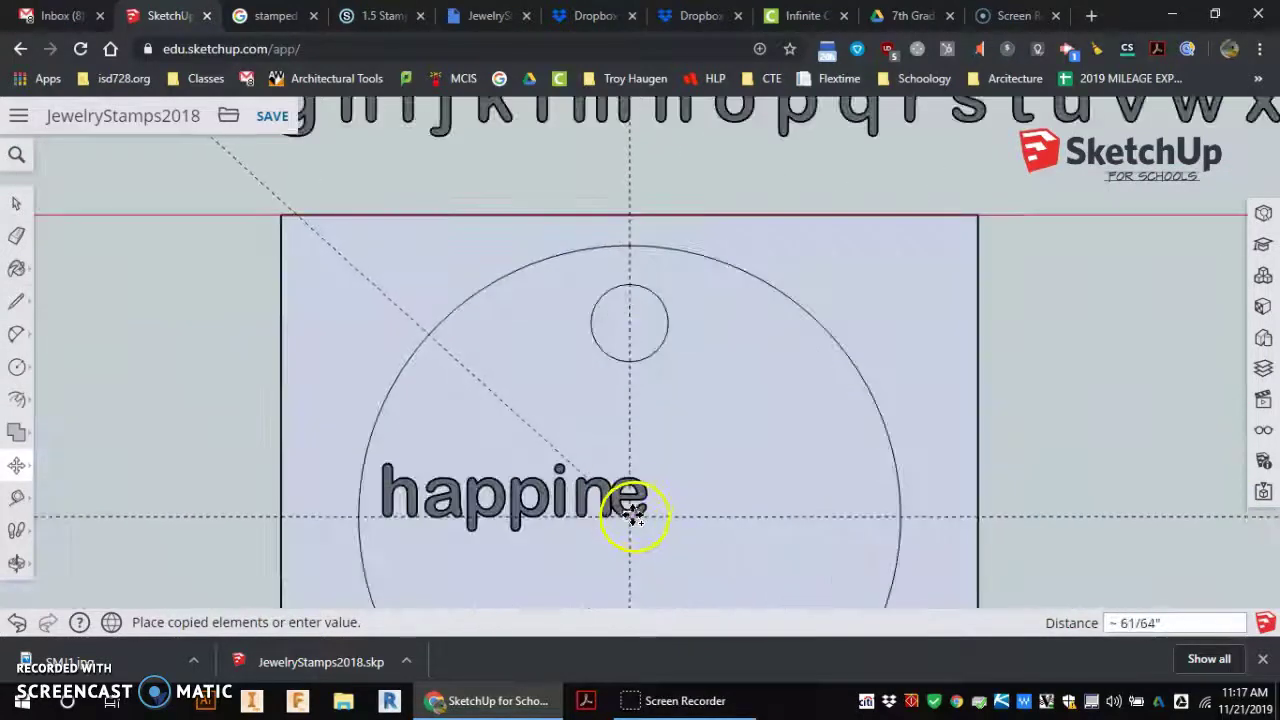
click(636, 515)
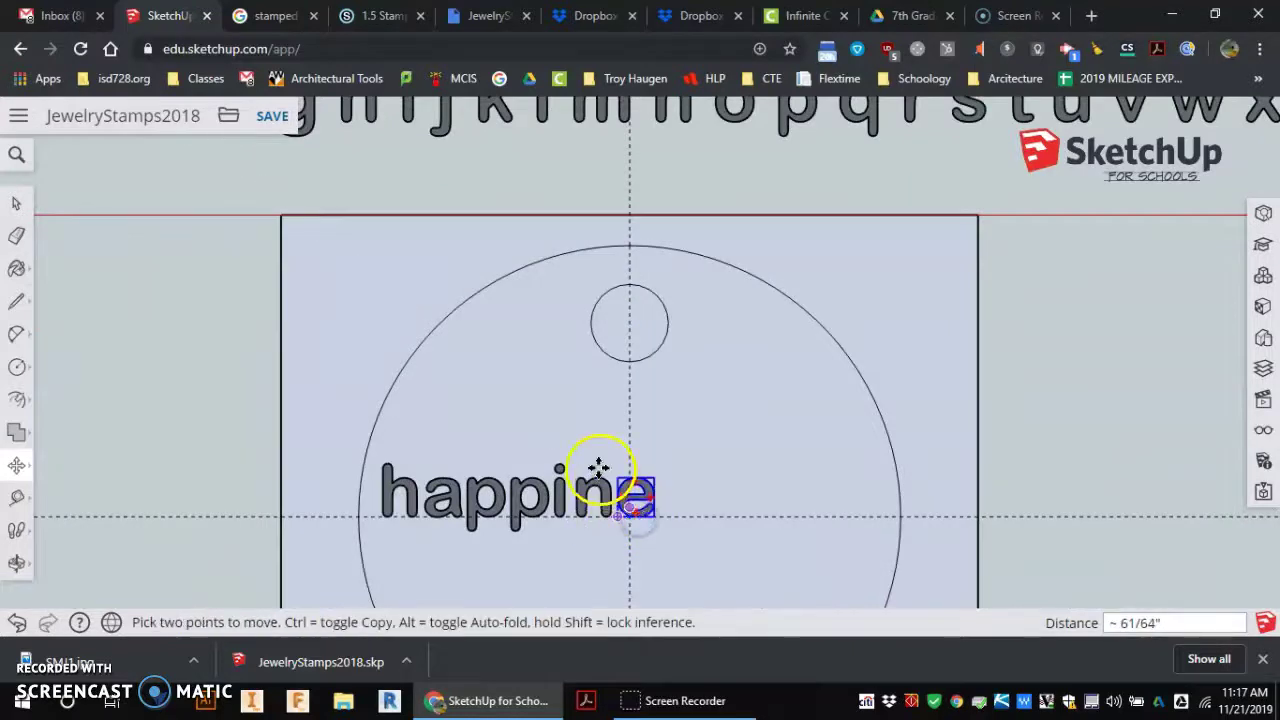
Copy the letter s from the nearby alphabet after "happine", and duplicate it beside itself to complete the word "happiness".
scroll(594, 449, down, 2)
scroll(840, 195, up, 5)
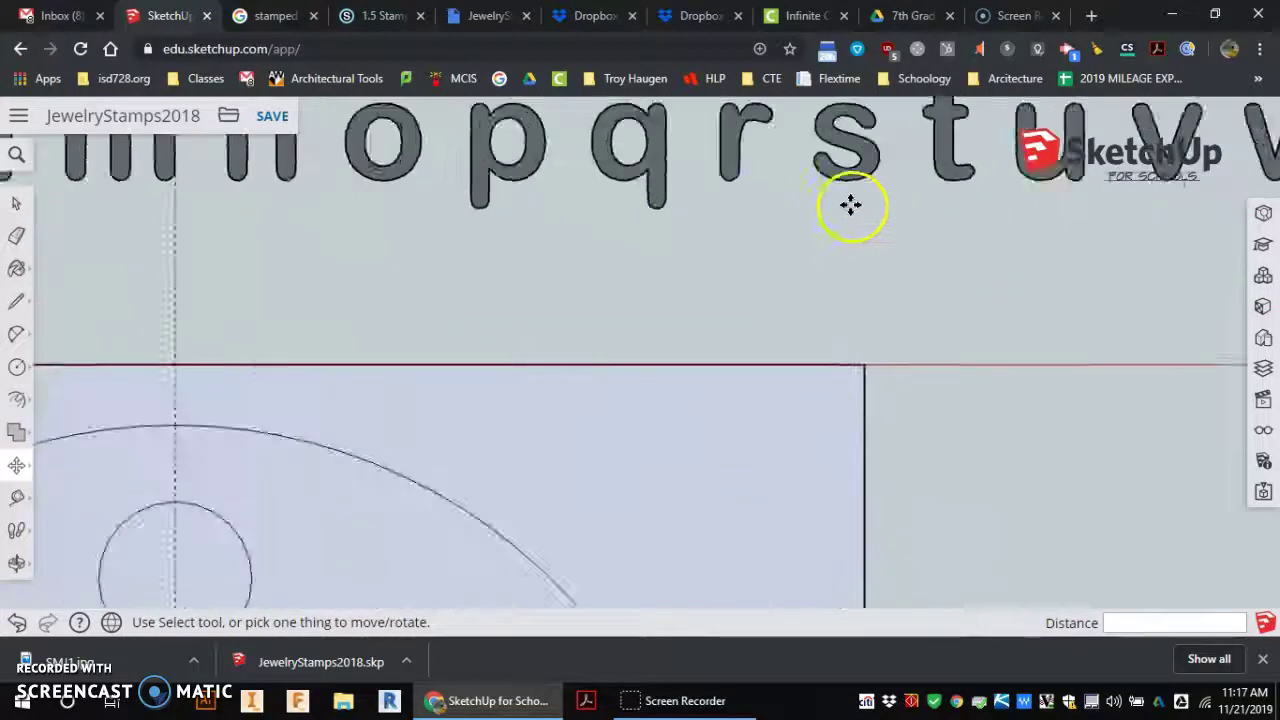
click(840, 168)
scroll(700, 420, down, 5)
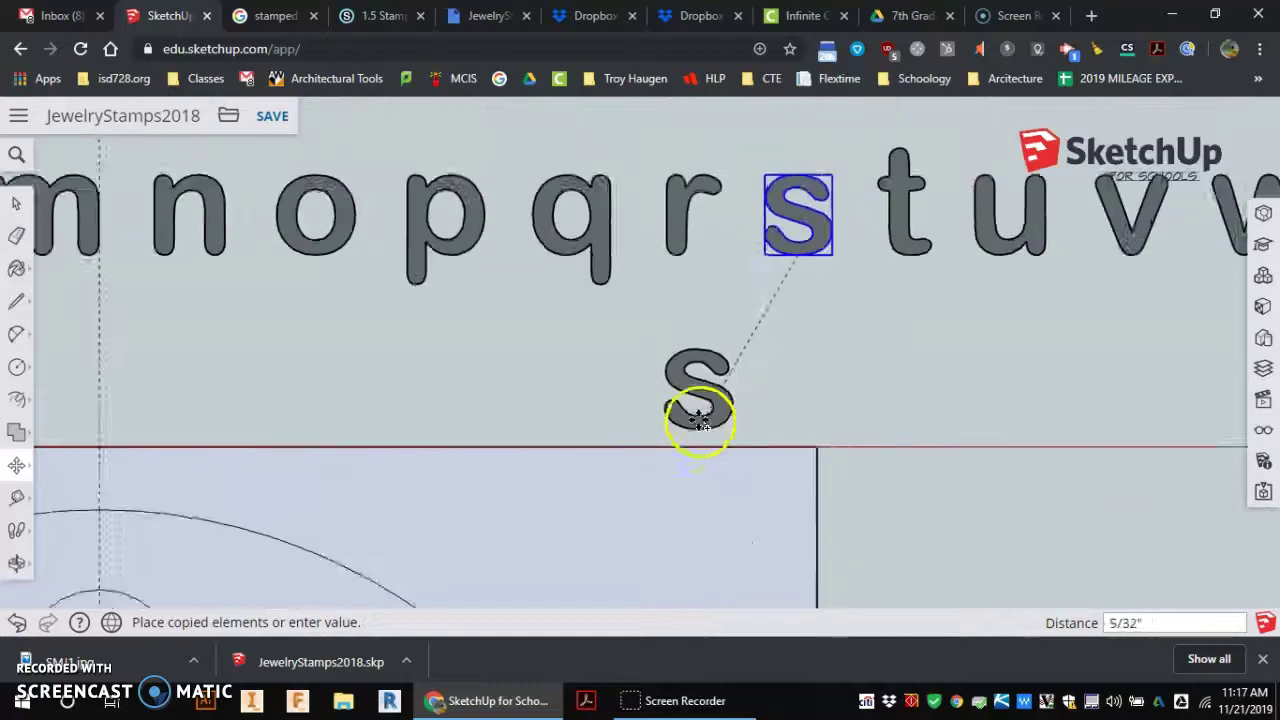
scroll(591, 534, up, 4)
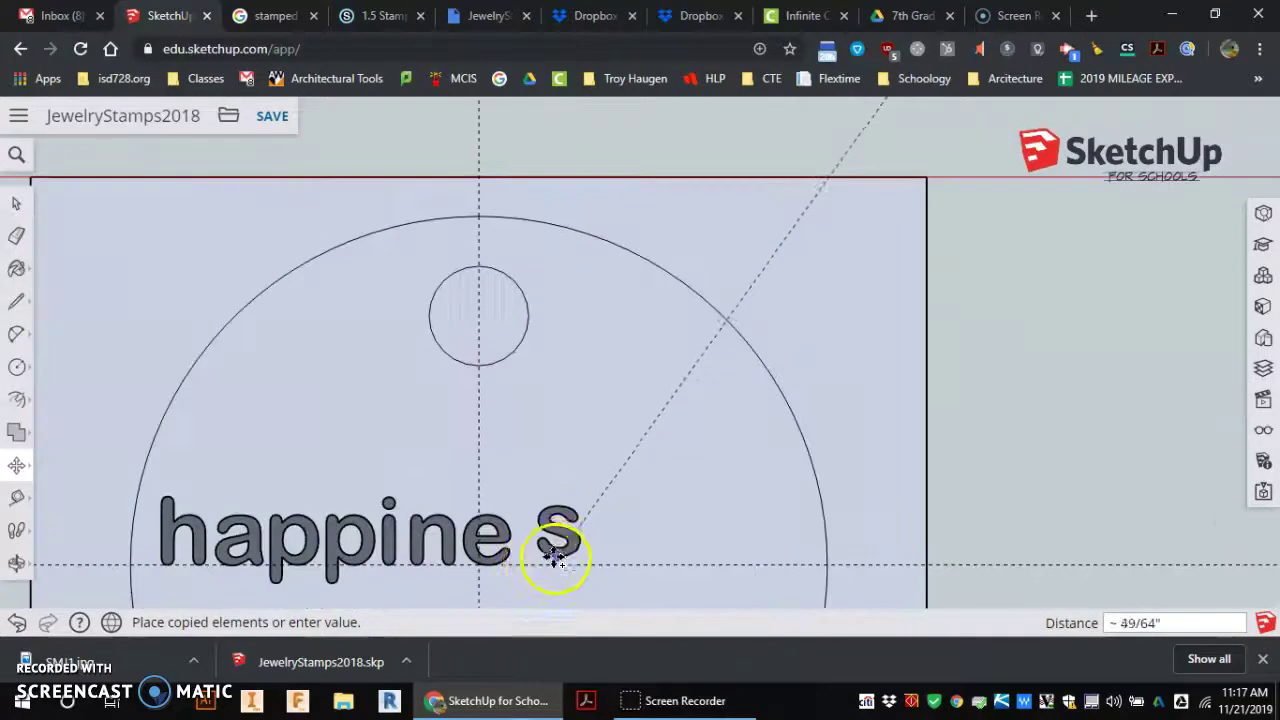
click(535, 567)
key(ctrl+s)
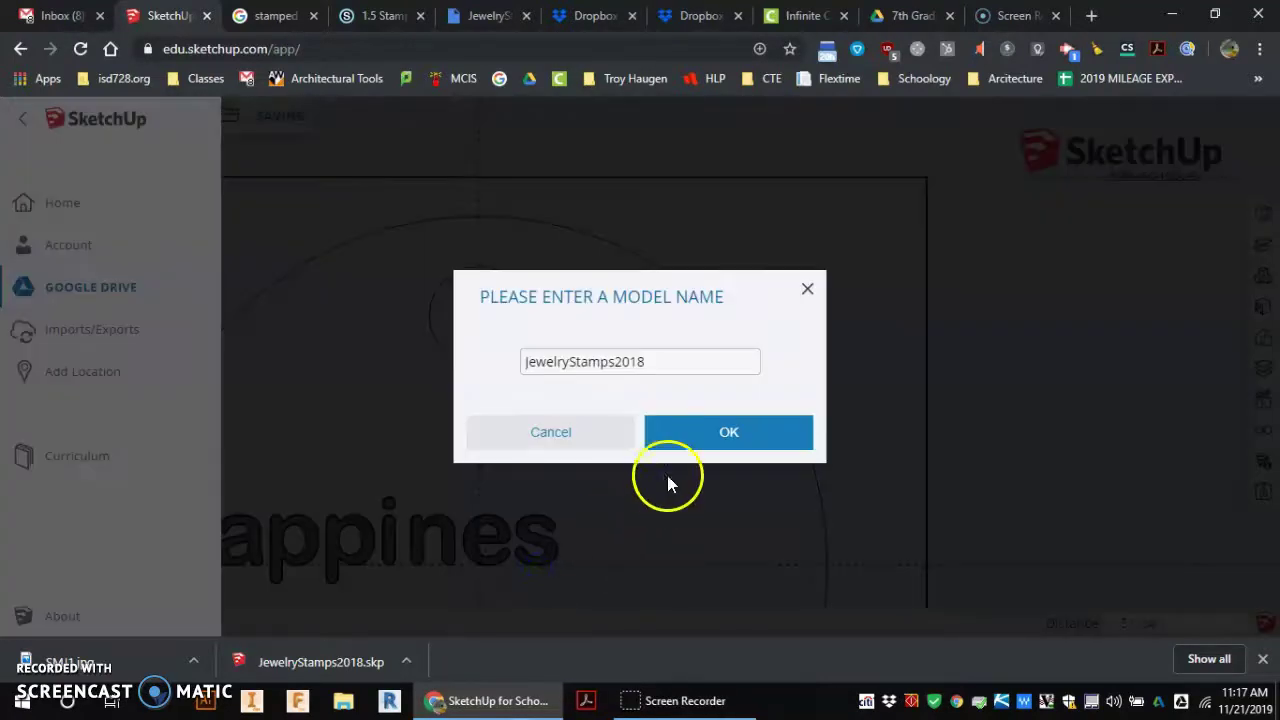
click(588, 447)
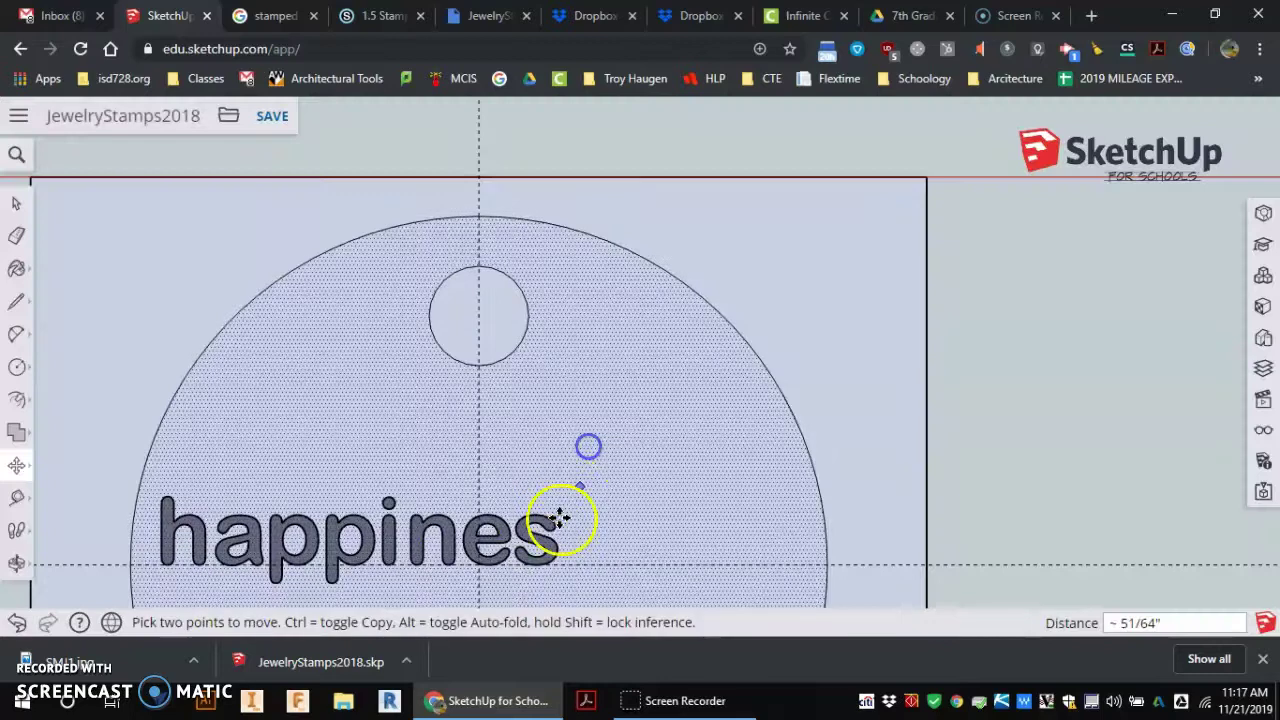
click(537, 567)
click(575, 563)
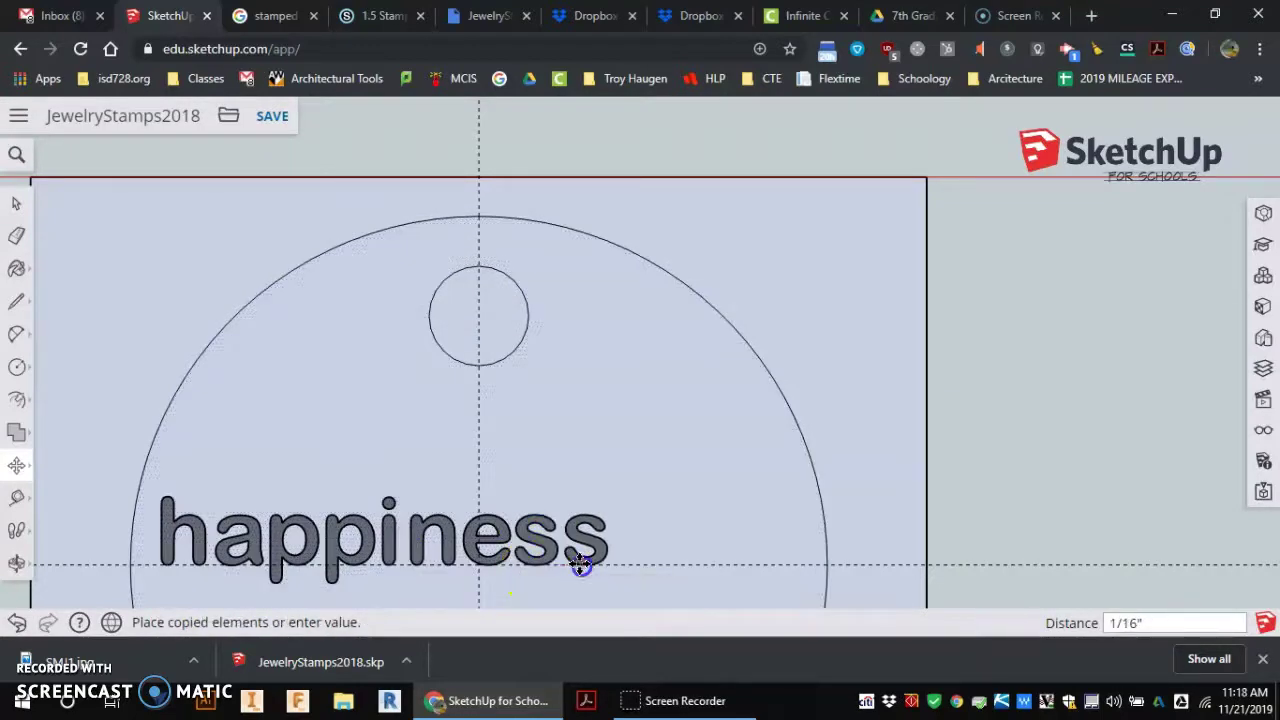
Select all letters of "happiness" and move them right to straddle the vertical guide and about 1/16" down.
scroll(397, 410, down, 2)
scroll(397, 410, down, 2)
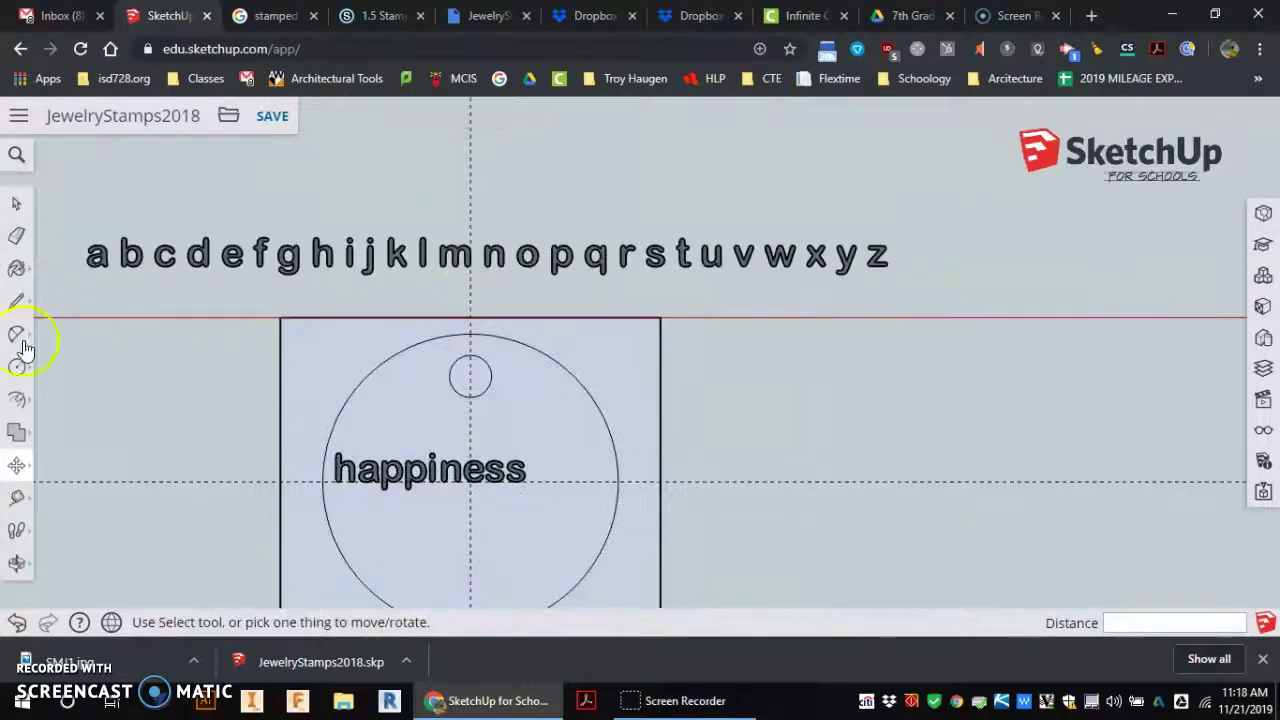
click(16, 203)
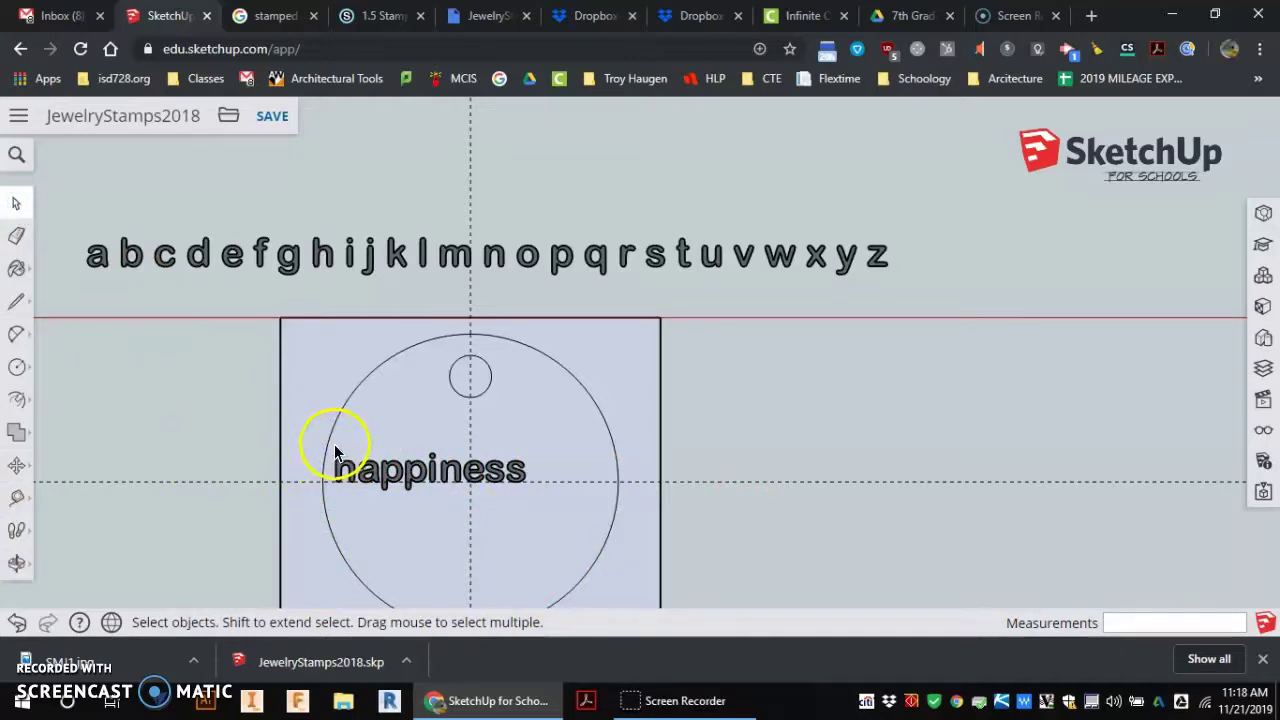
drag(367, 482, 544, 506)
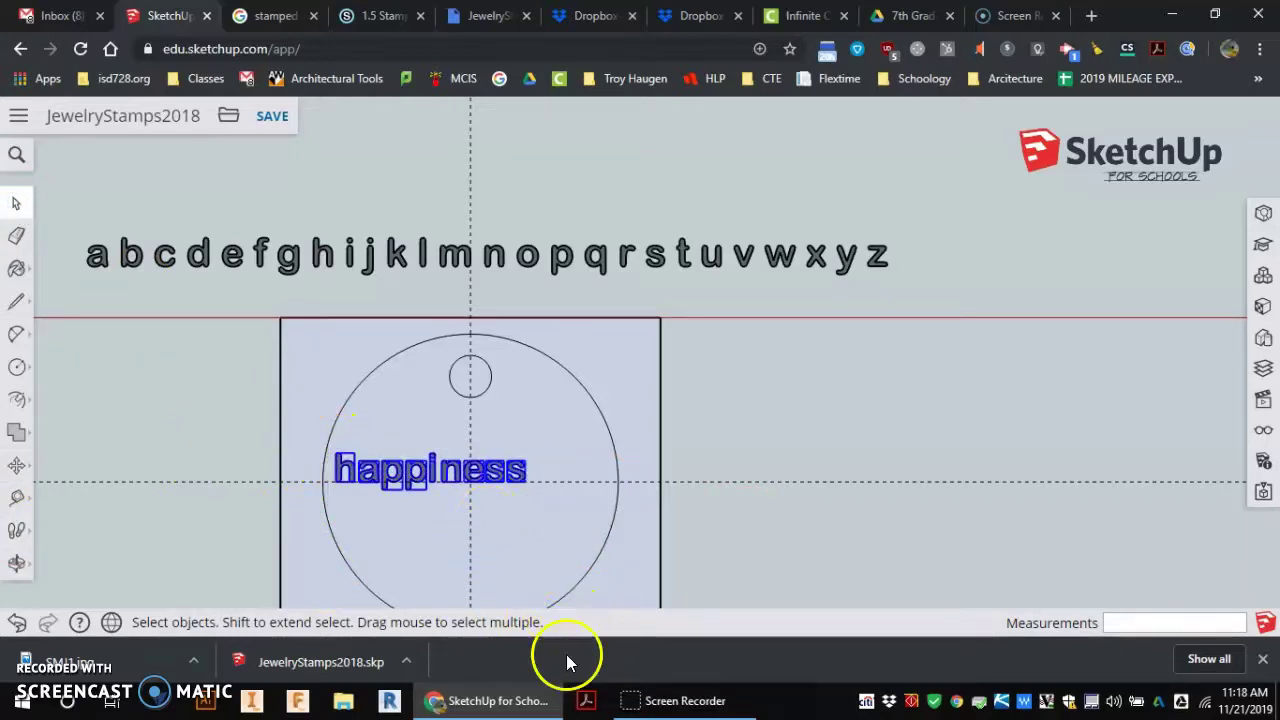
click(16, 464)
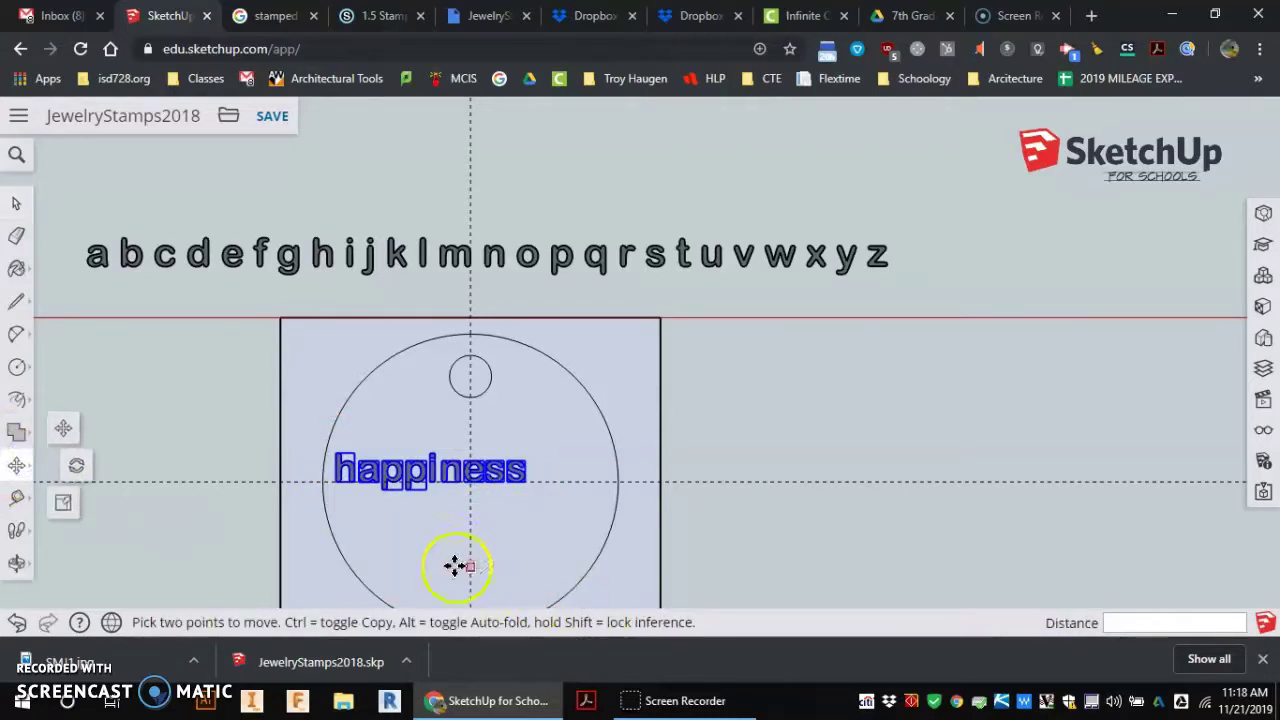
click(438, 544)
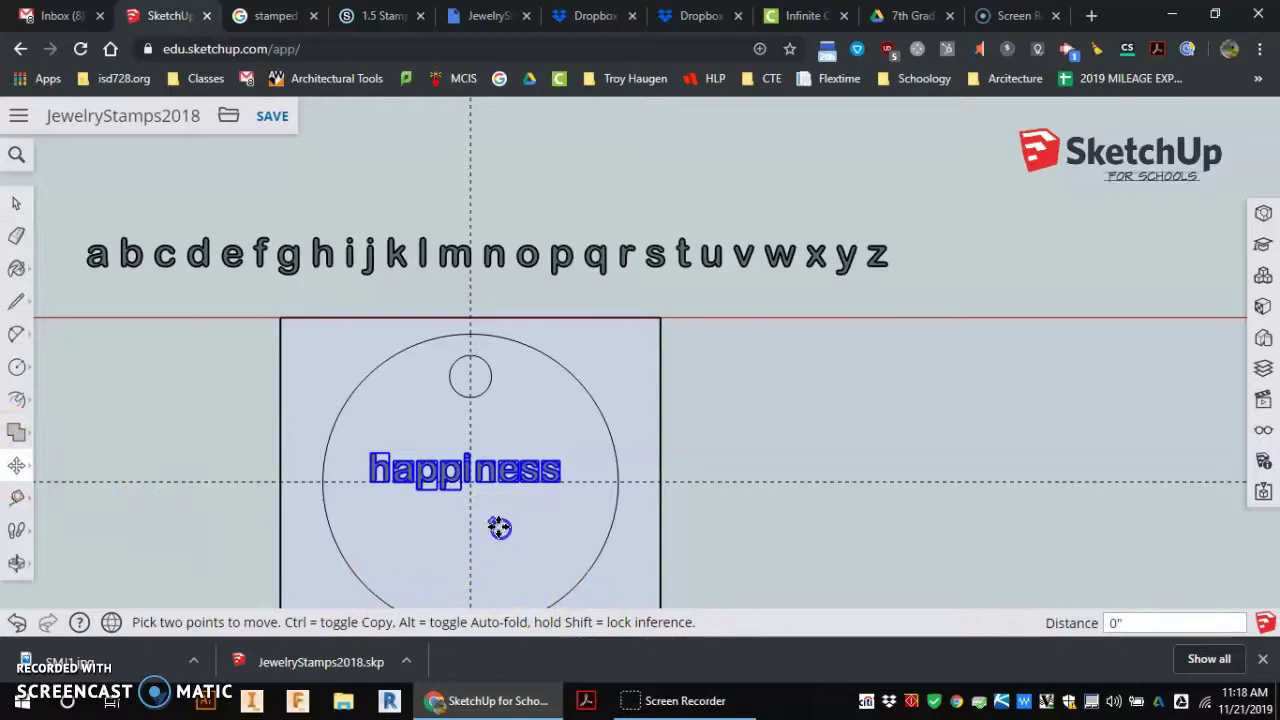
drag(499, 527, 498, 541)
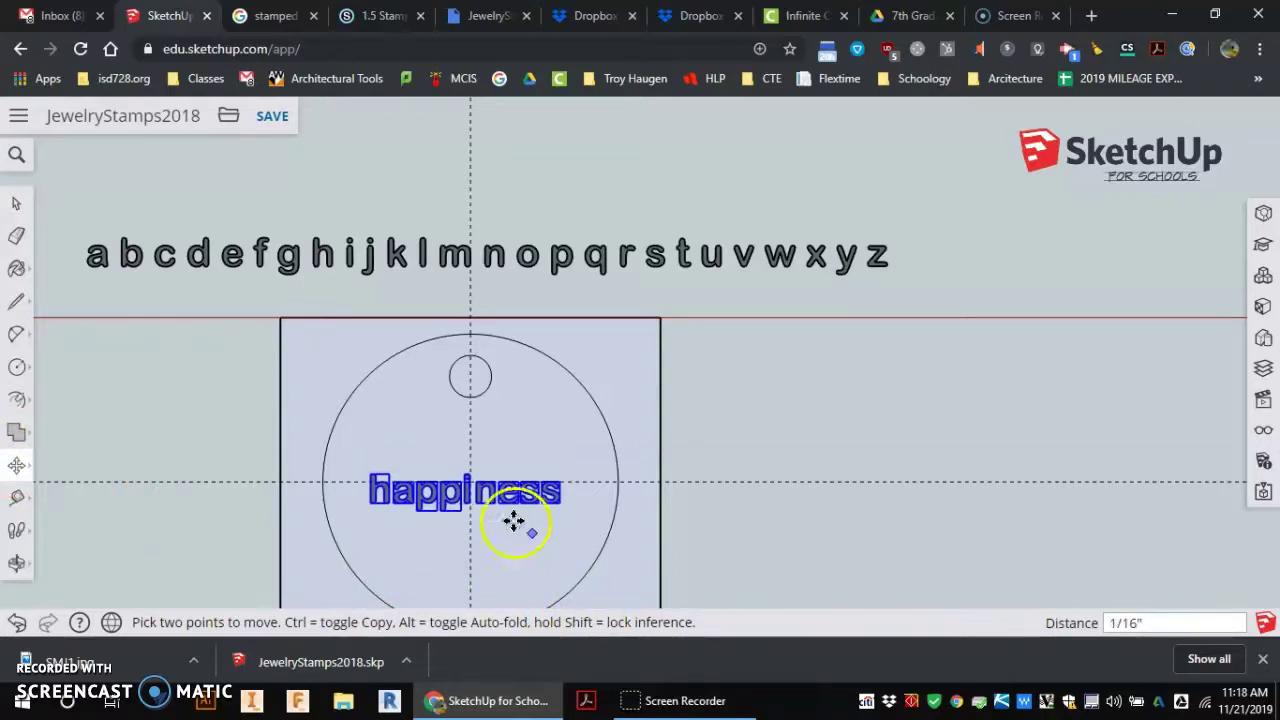
Move the selected word "happiness" up about 1/32" so it is centered on both guides.
scroll(455, 490, up, 4)
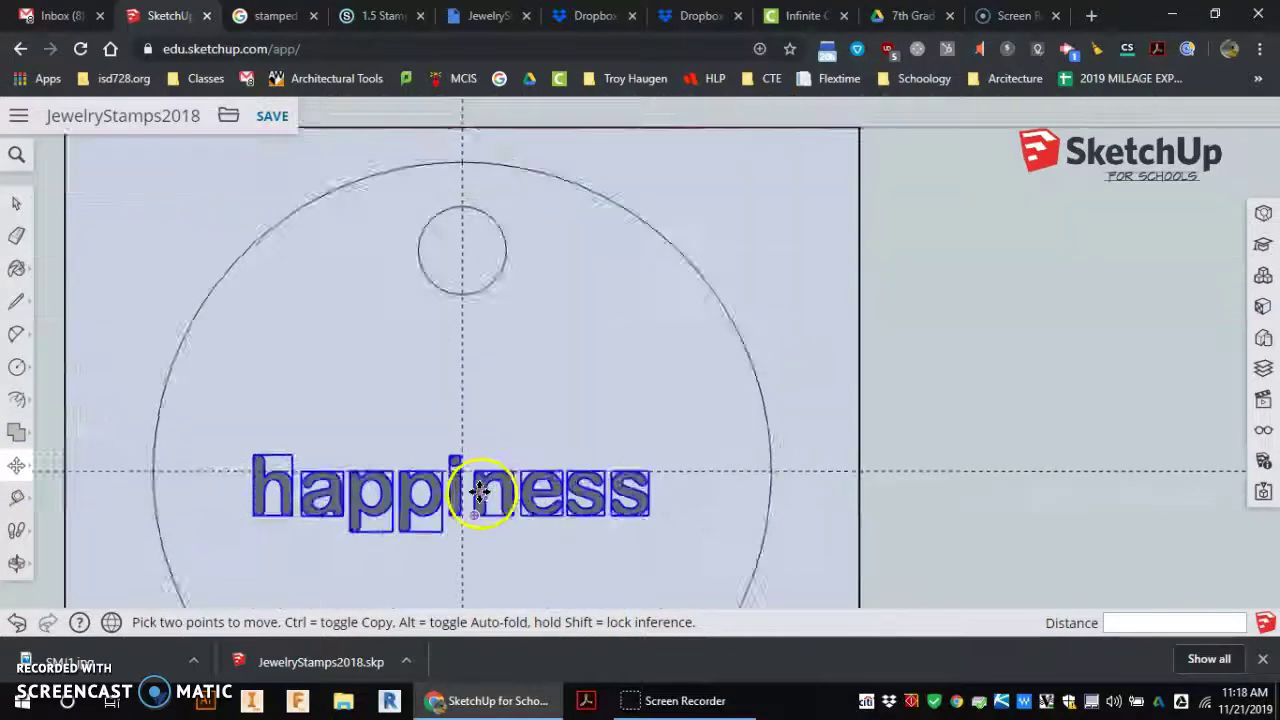
click(479, 465)
click(480, 465)
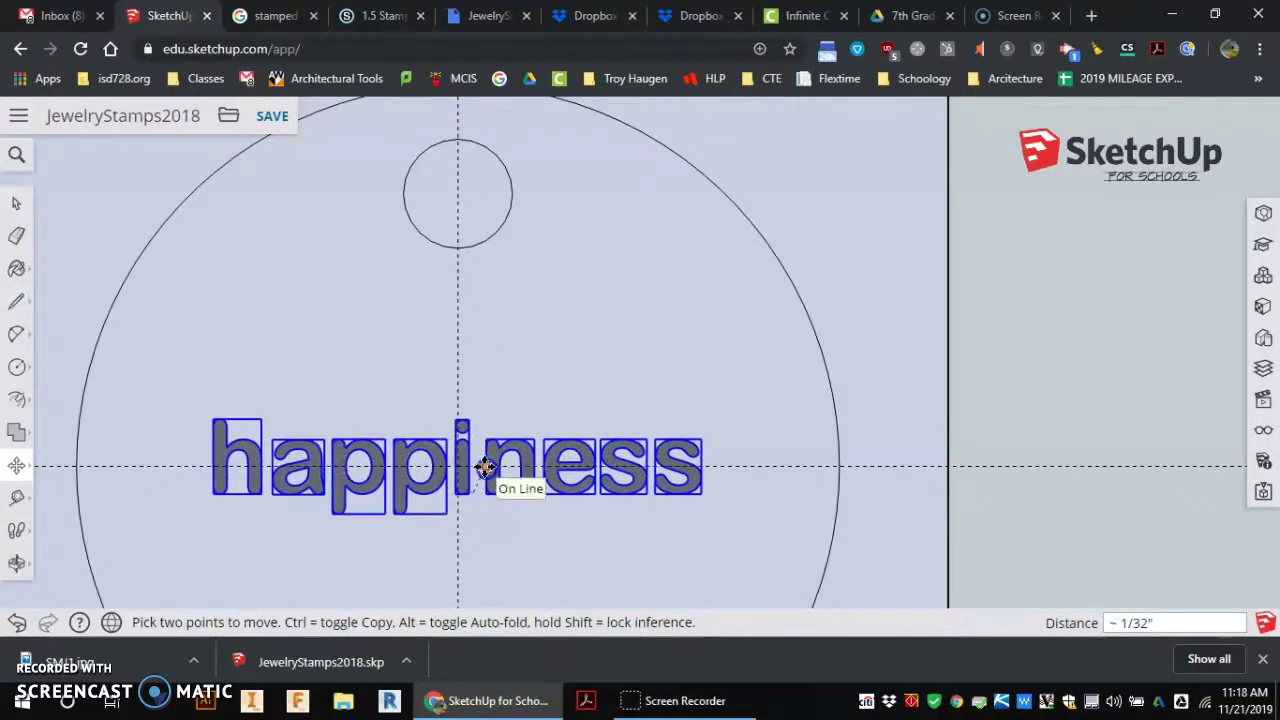
Offset the tag's outer circle 1/8" inward, forming a ring around the word "happiness".
click(18, 398)
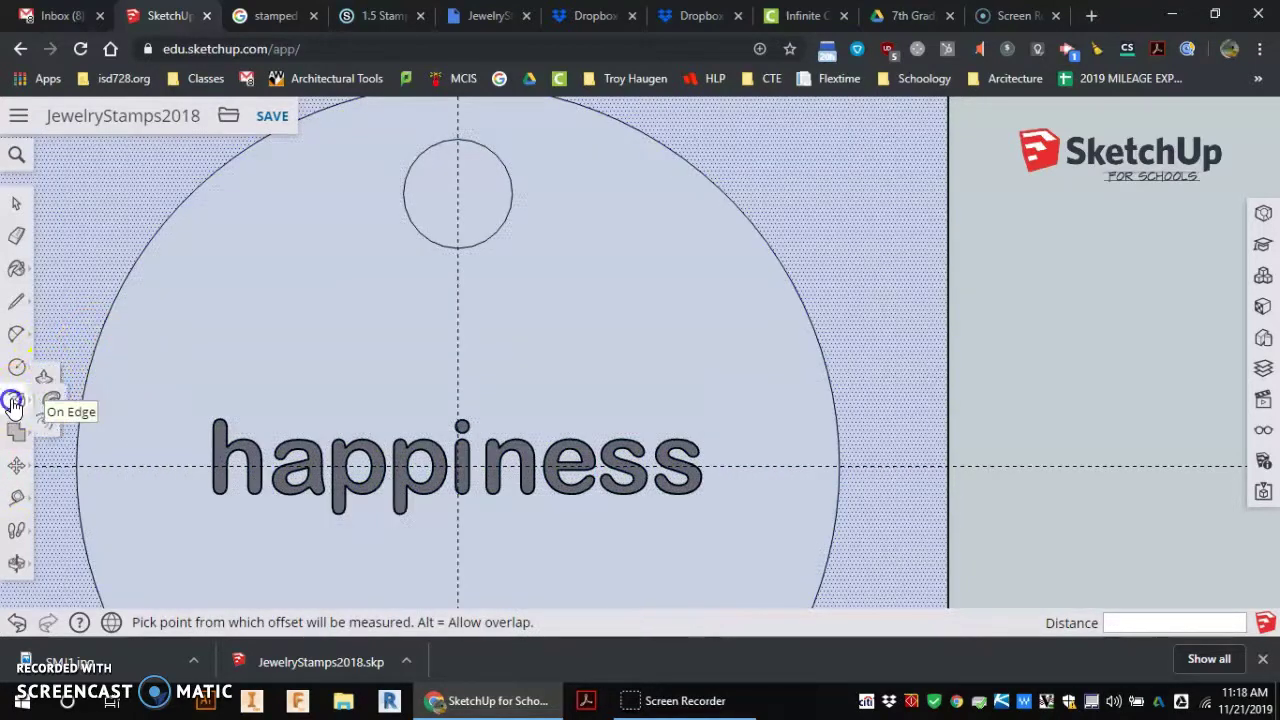
click(96, 344)
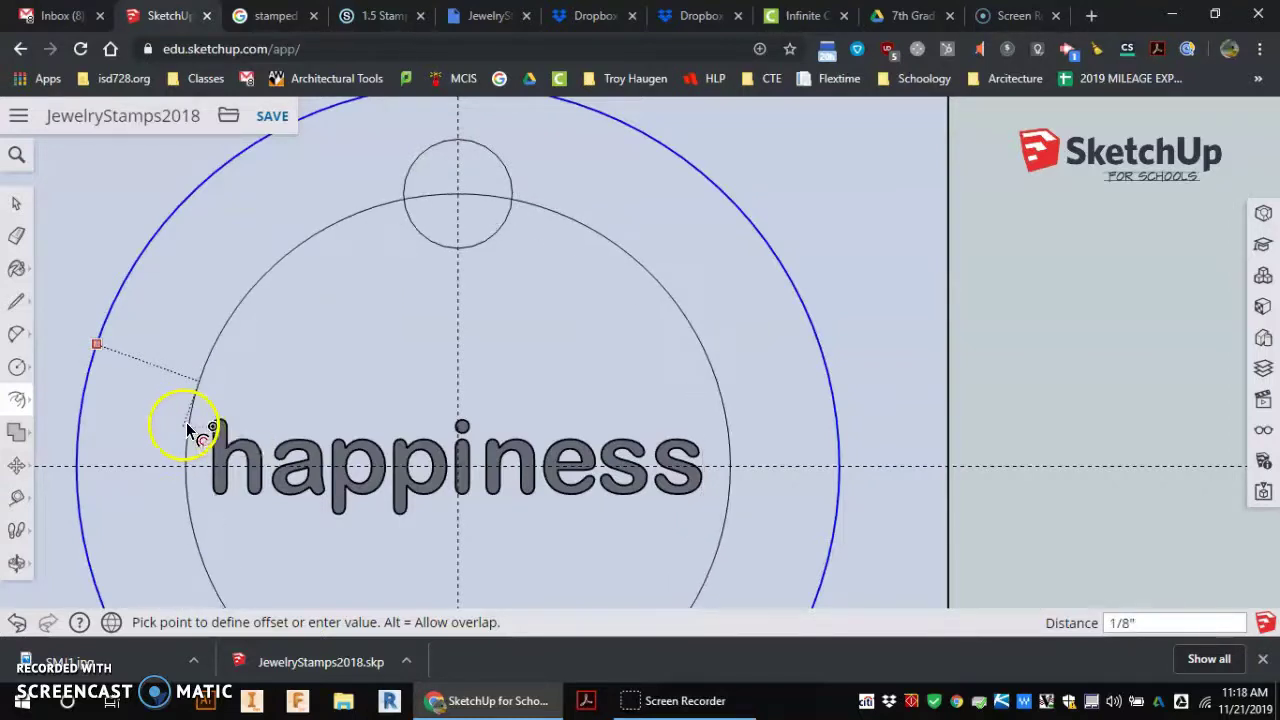
key(Escape)
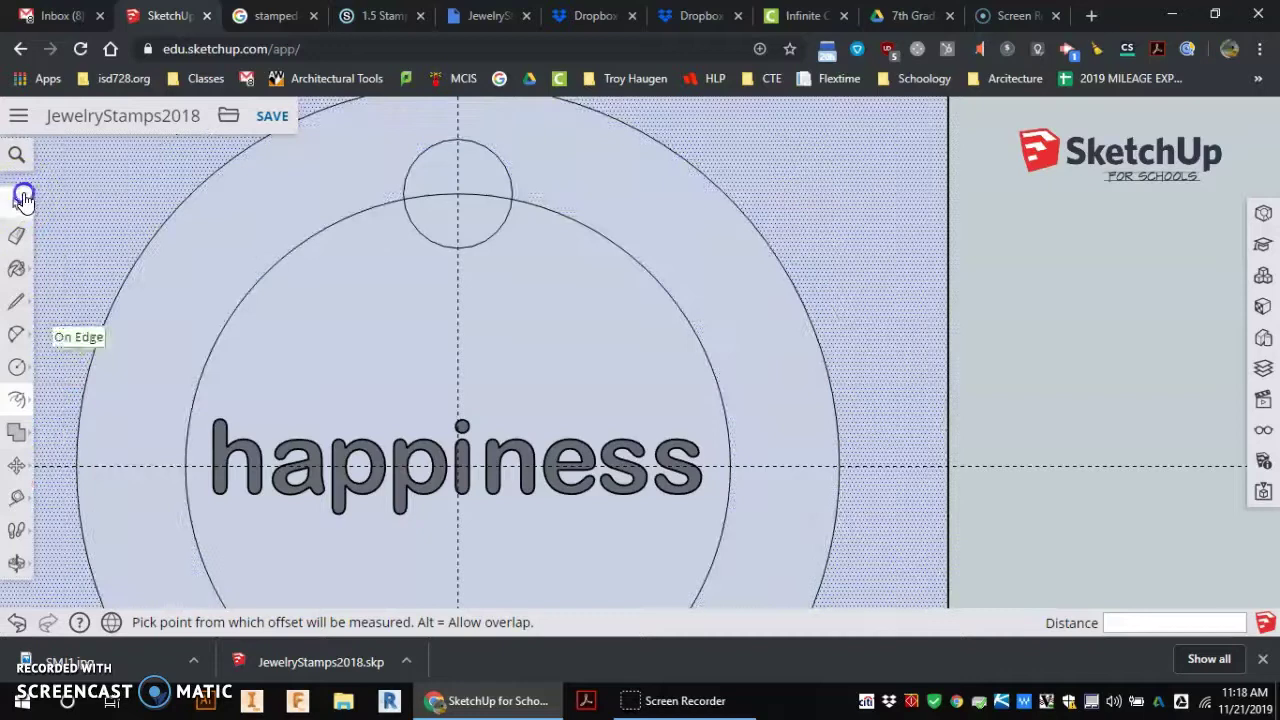
click(18, 200)
drag(212, 424, 705, 547)
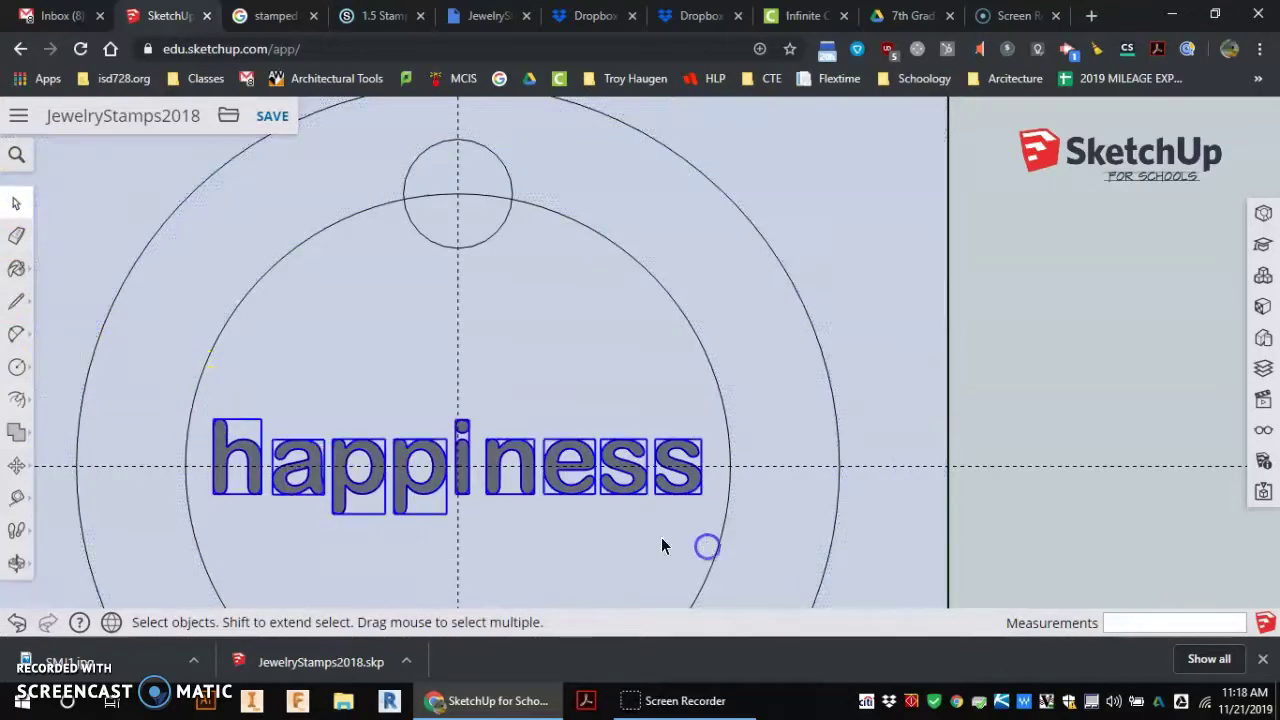
click(17, 468)
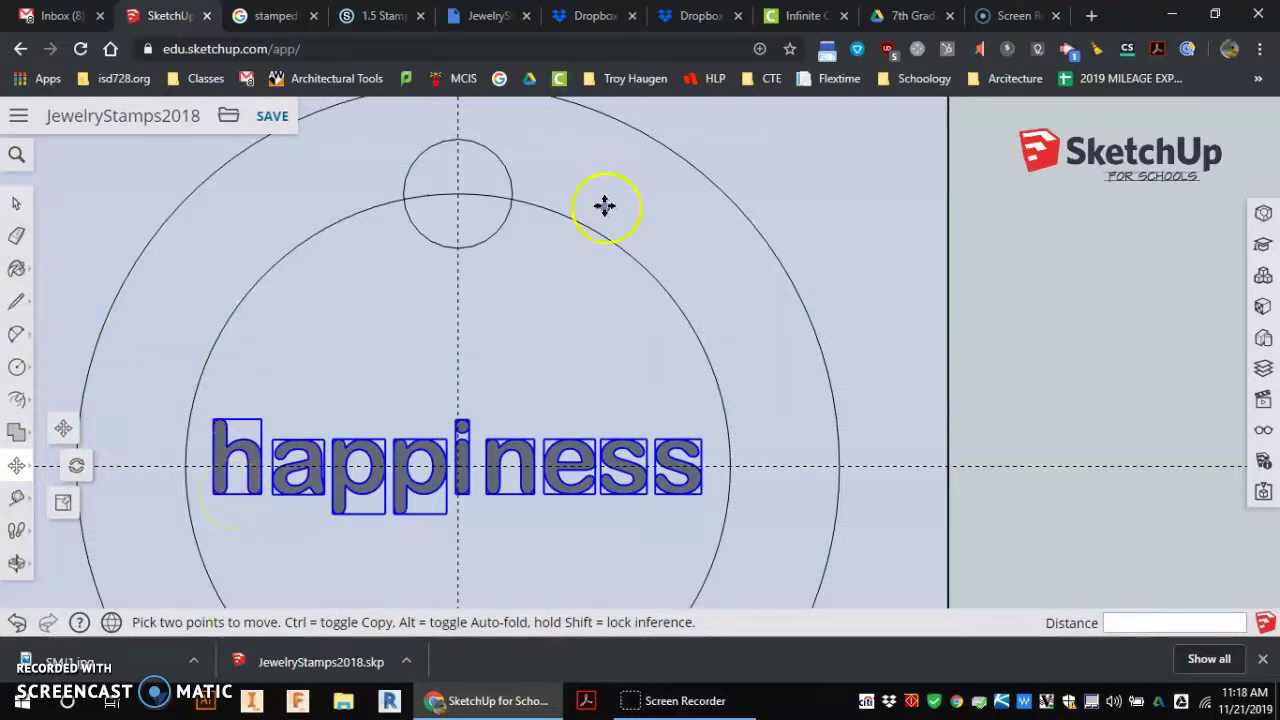
click(449, 472)
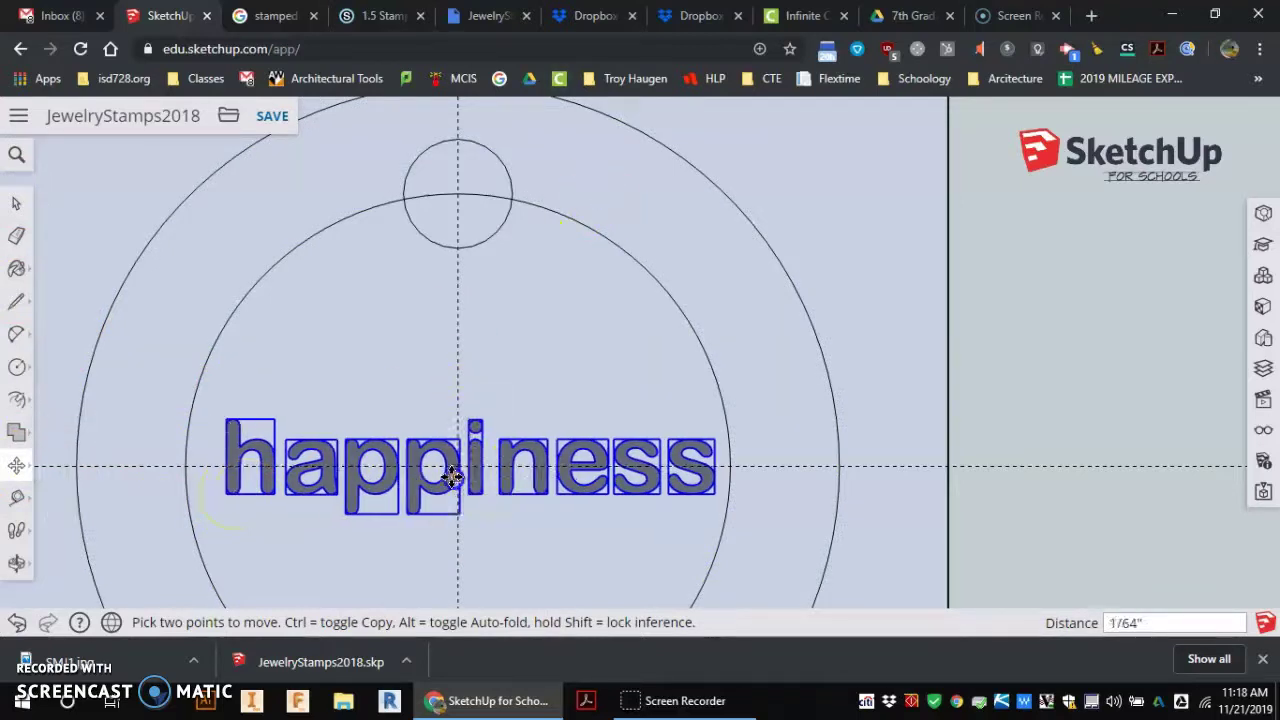
click(721, 287)
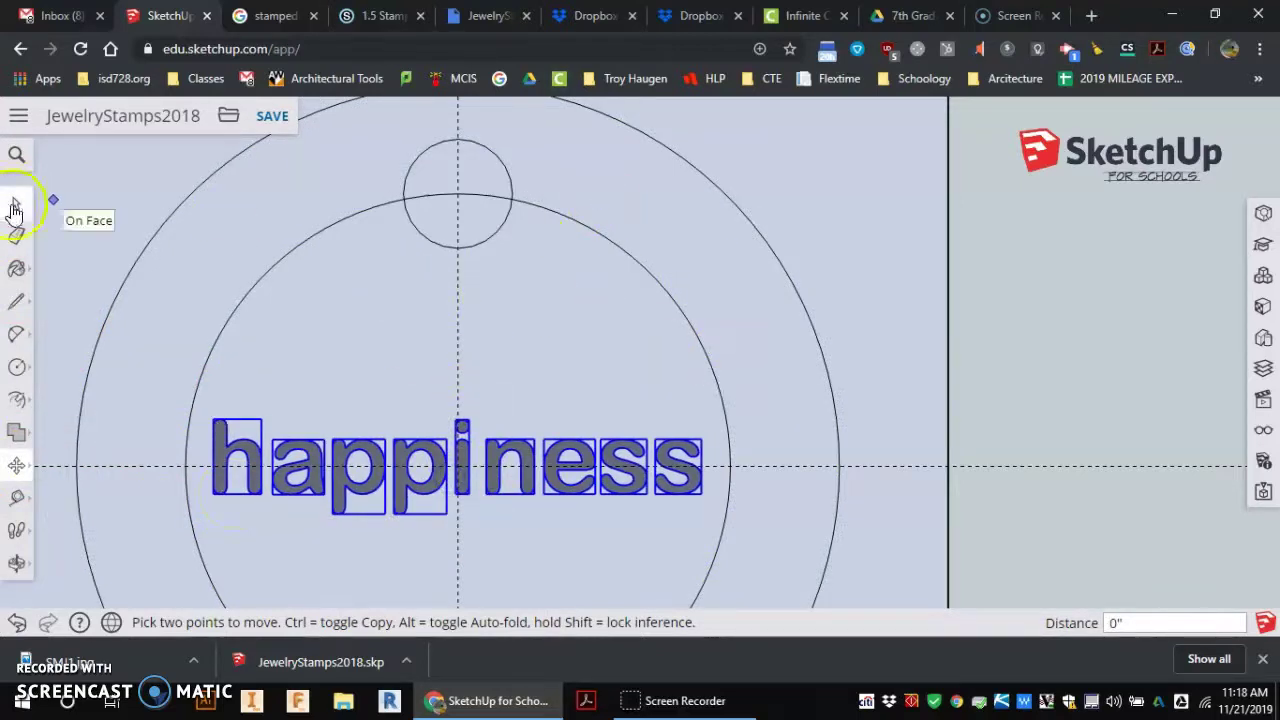
Erase the inner offset circle around the word "happiness".
click(16, 235)
click(294, 238)
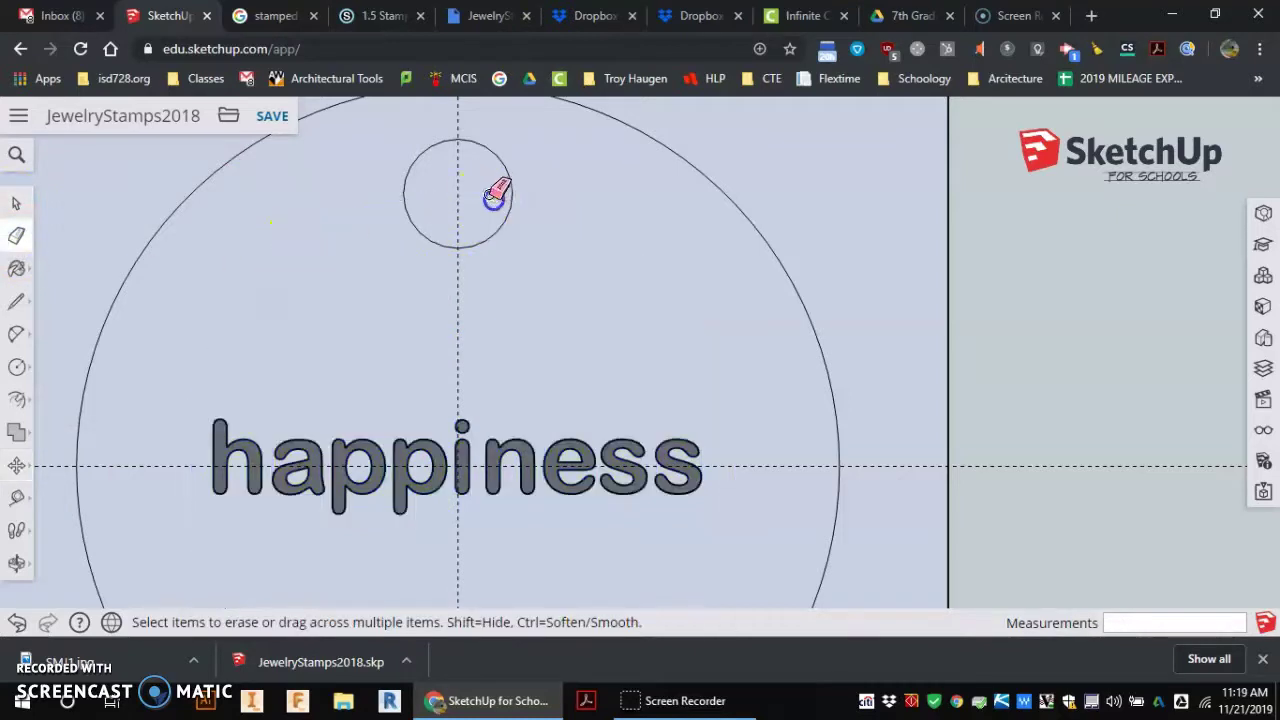
scroll(366, 286, down, 4)
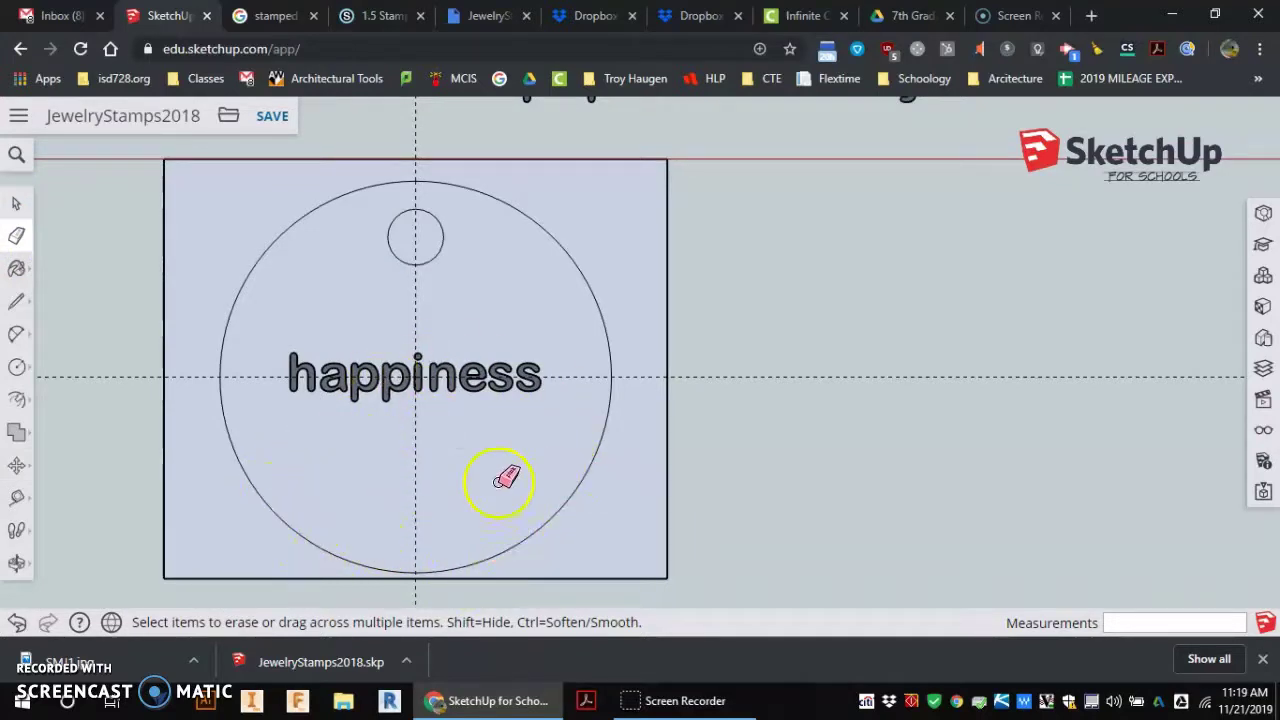
Move the letter i about 11/32" down along the vertical guide, close to the lower edge of the tag's circle.
click(16, 465)
scroll(430, 400, up, 5)
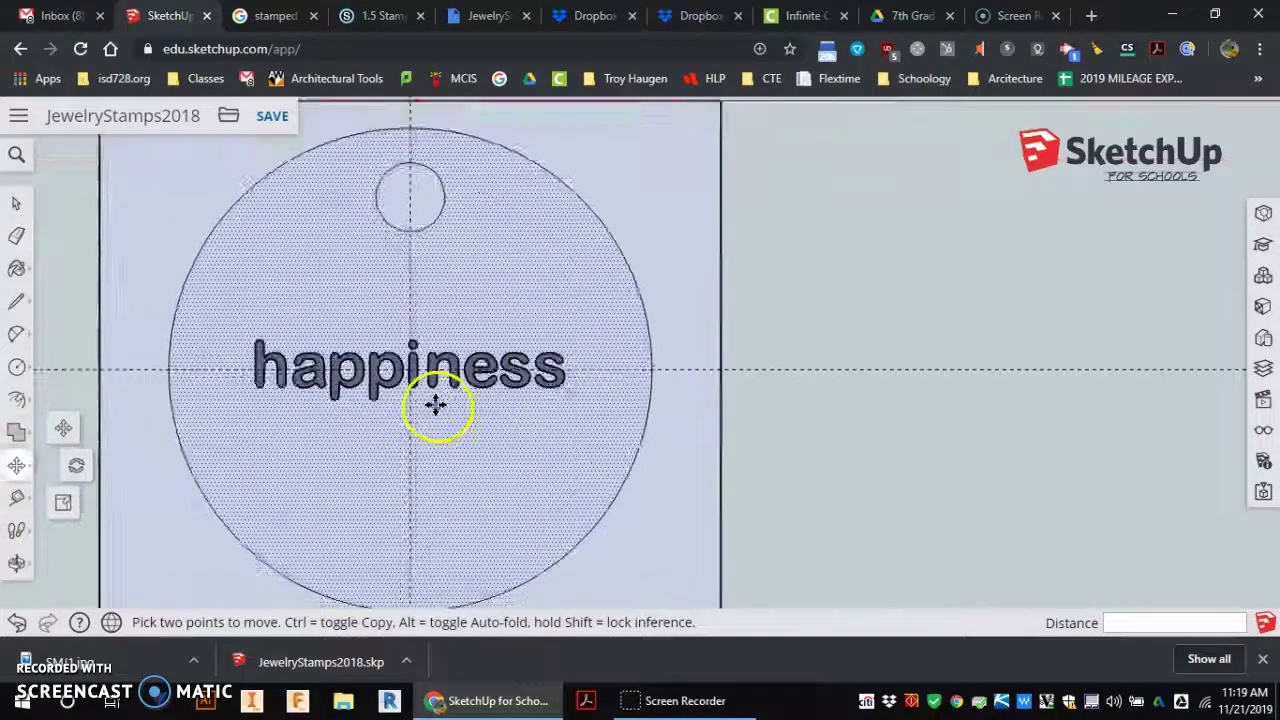
scroll(405, 390, down, 5)
click(392, 364)
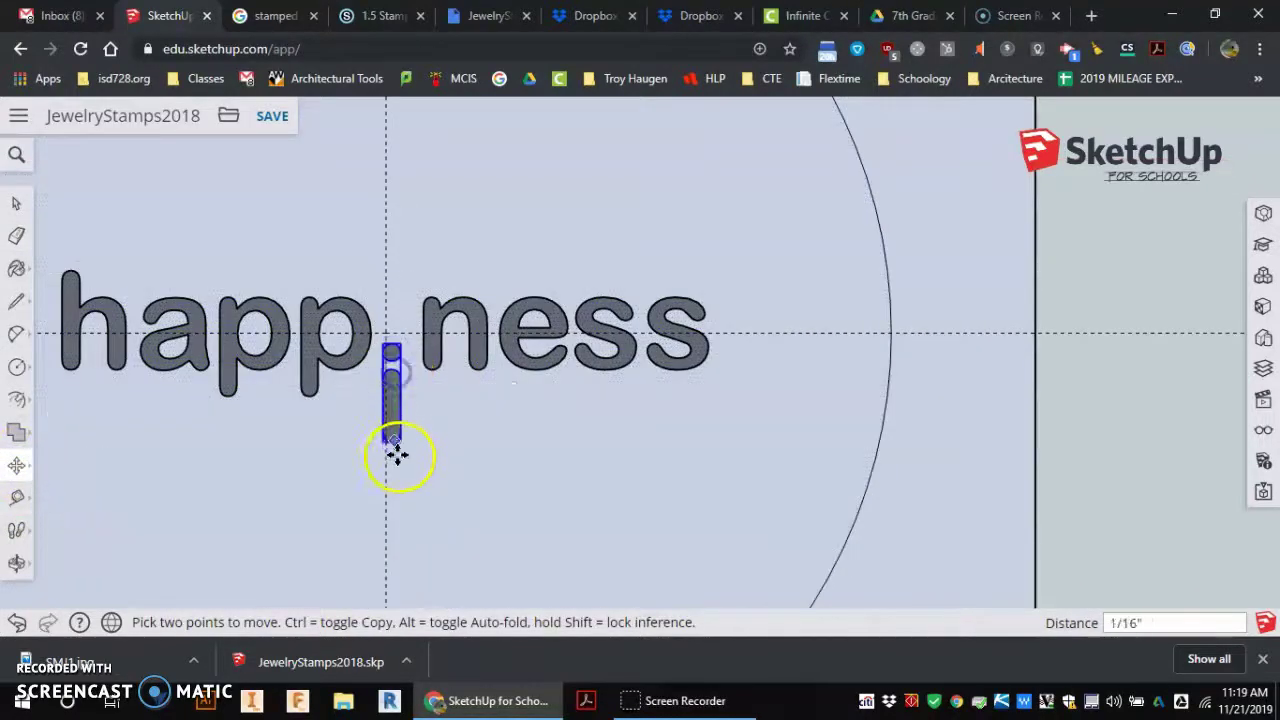
scroll(389, 455, down, 4)
scroll(395, 548, up, 3)
scroll(393, 550, up, 3)
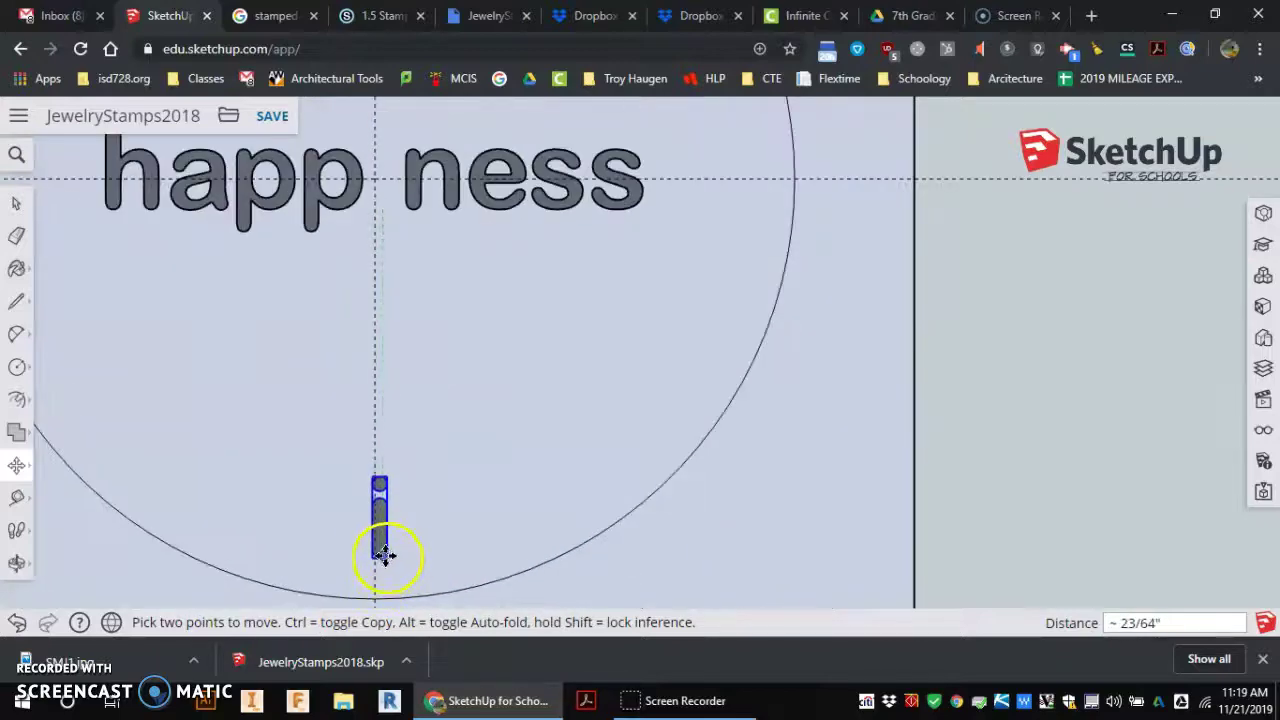
click(381, 540)
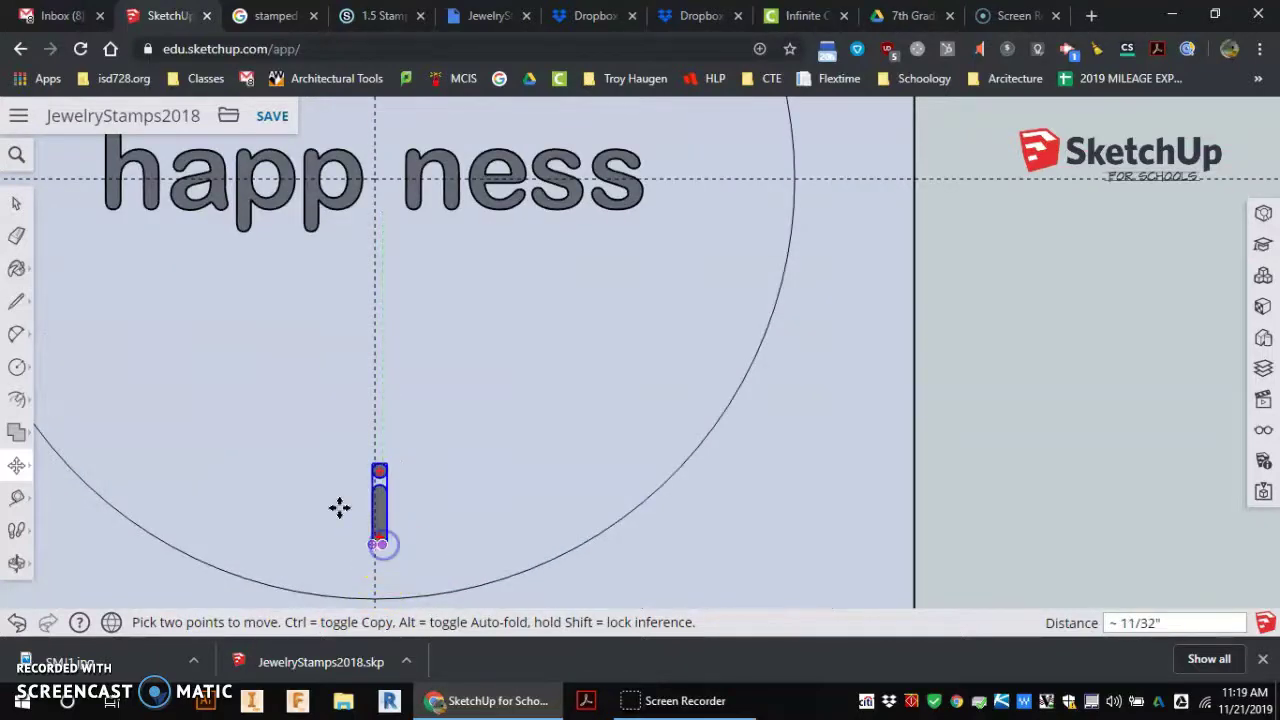
Offset the tag's outer circle inward so the new circle passes just beneath the letter i.
click(16, 399)
click(432, 594)
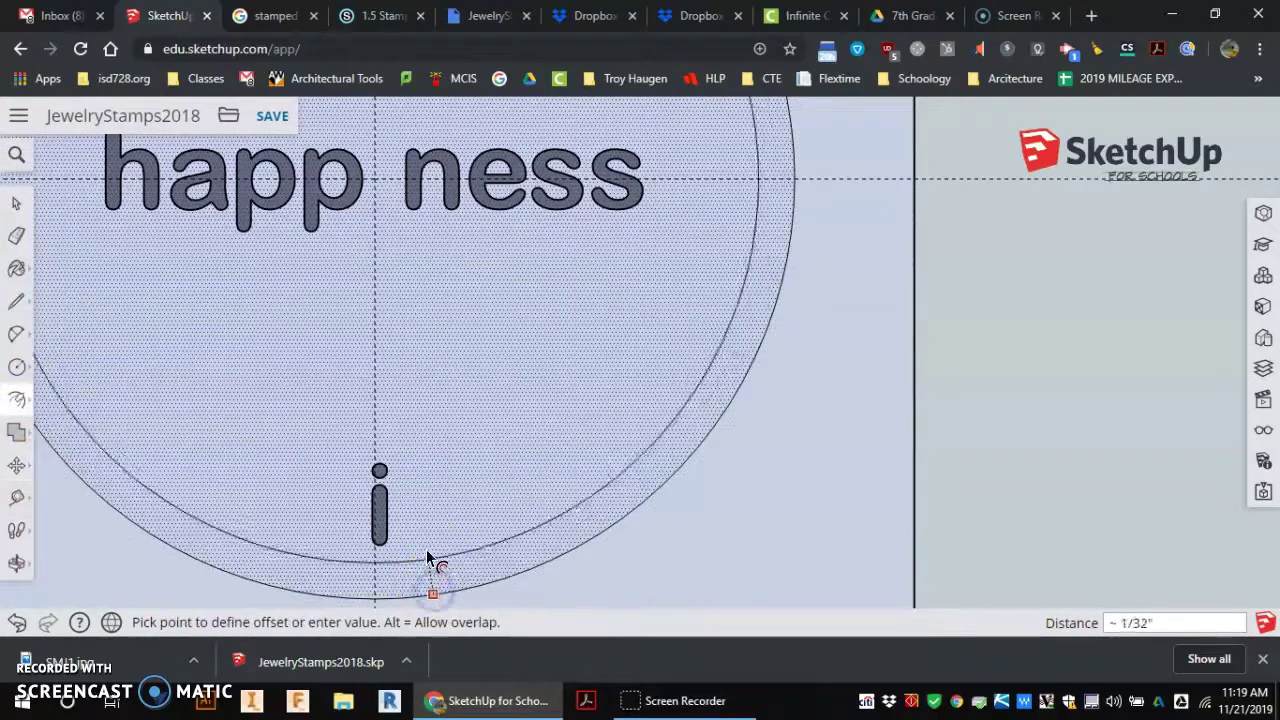
click(412, 484)
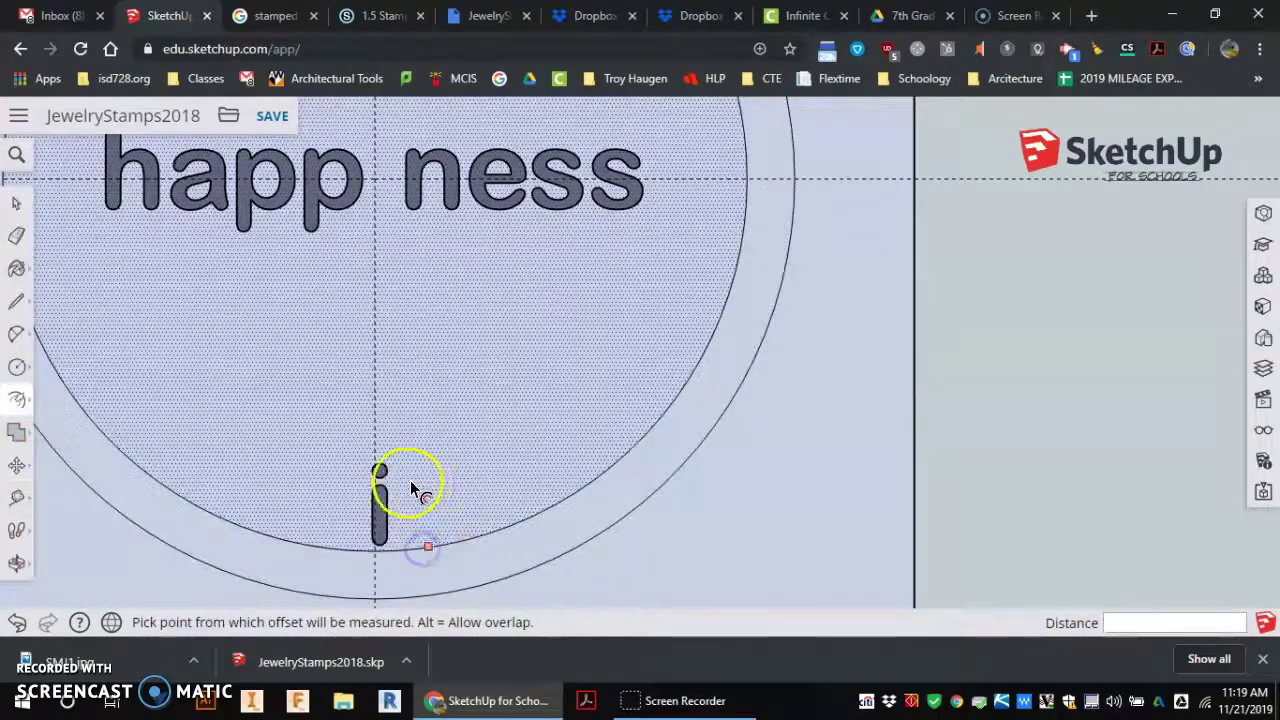
Move the letter i slightly down so its base rests on the inner circle.
click(16, 465)
scroll(380, 550, up, 3)
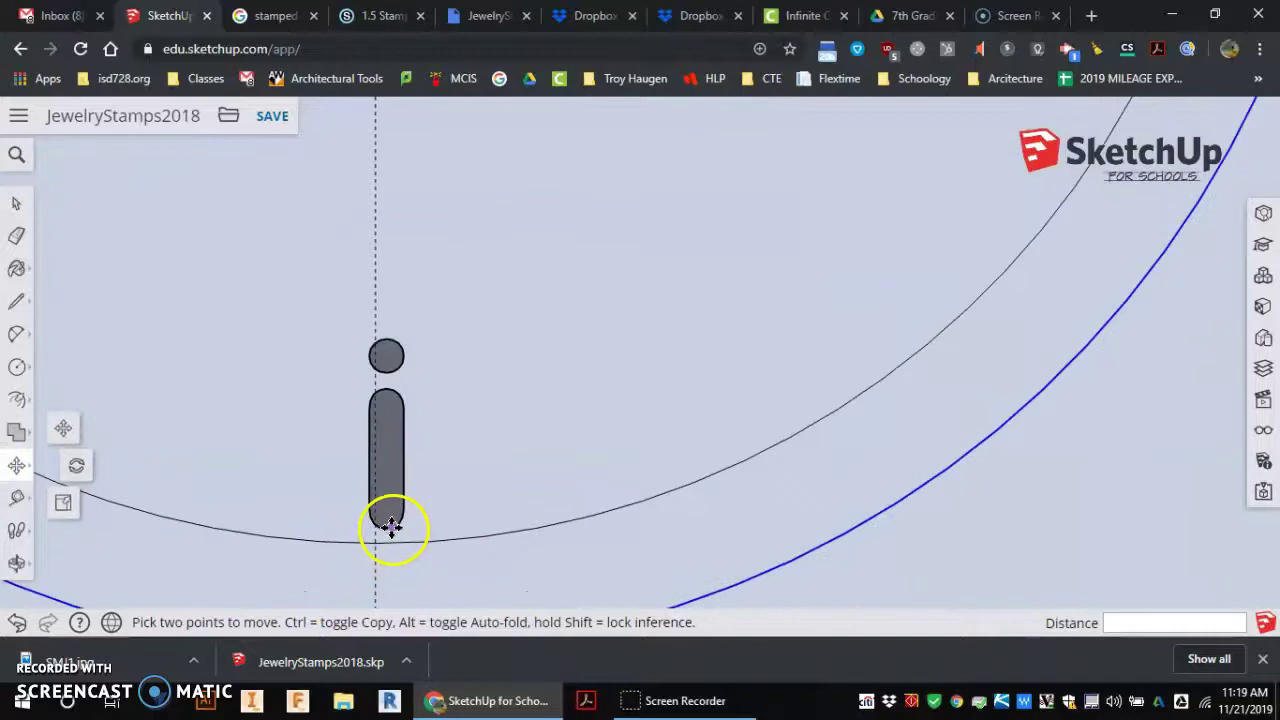
click(384, 530)
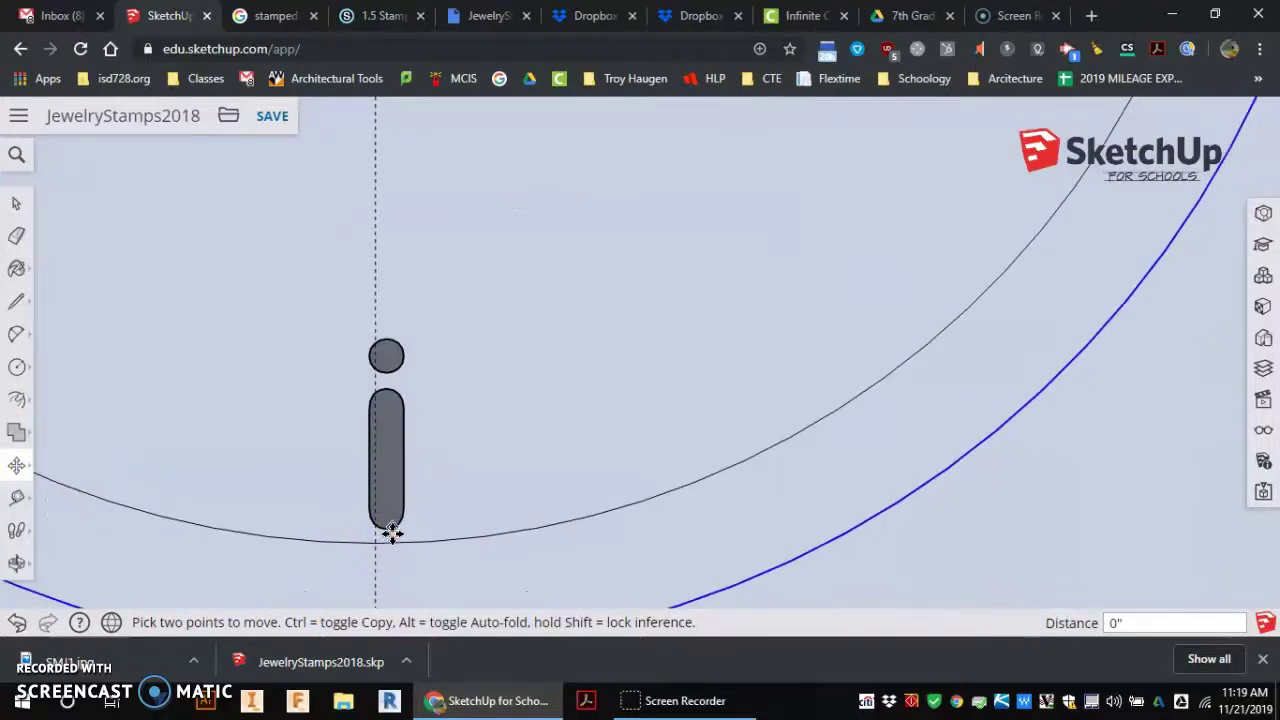
key(Escape)
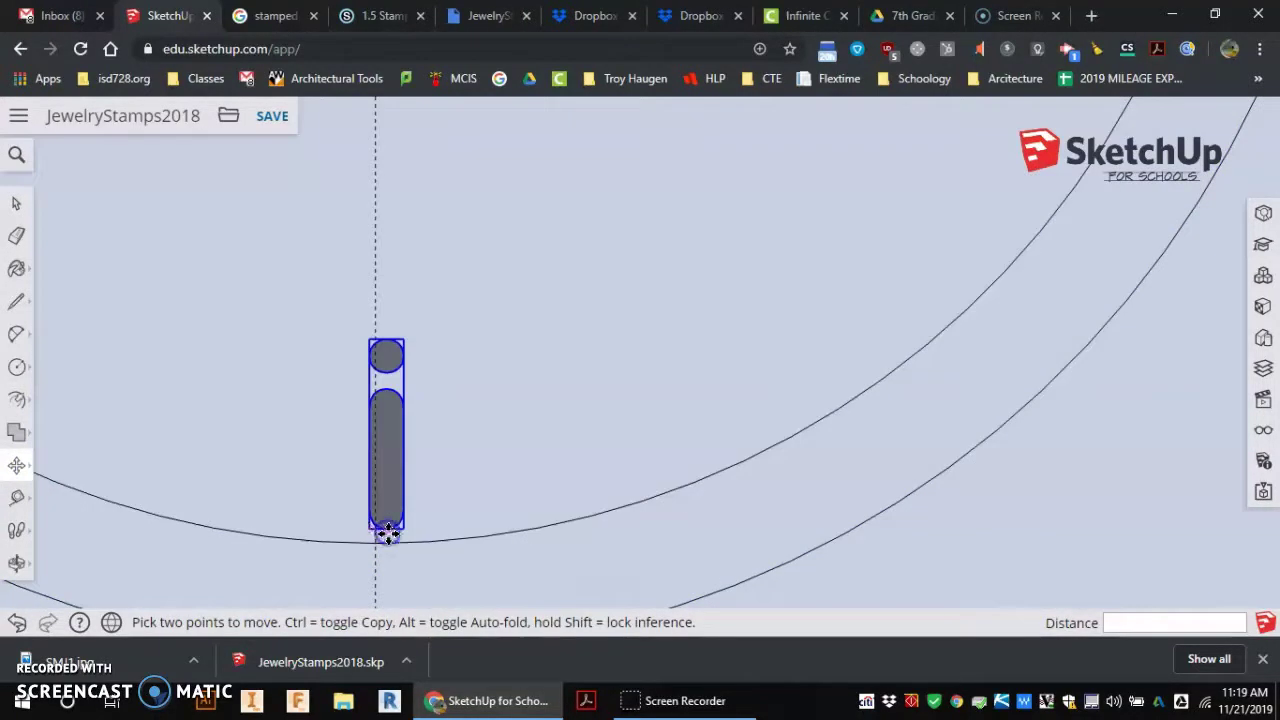
click(388, 535)
Move the letter n from the word down to the inner circle, just to the right of the i.
scroll(366, 509, down, 5)
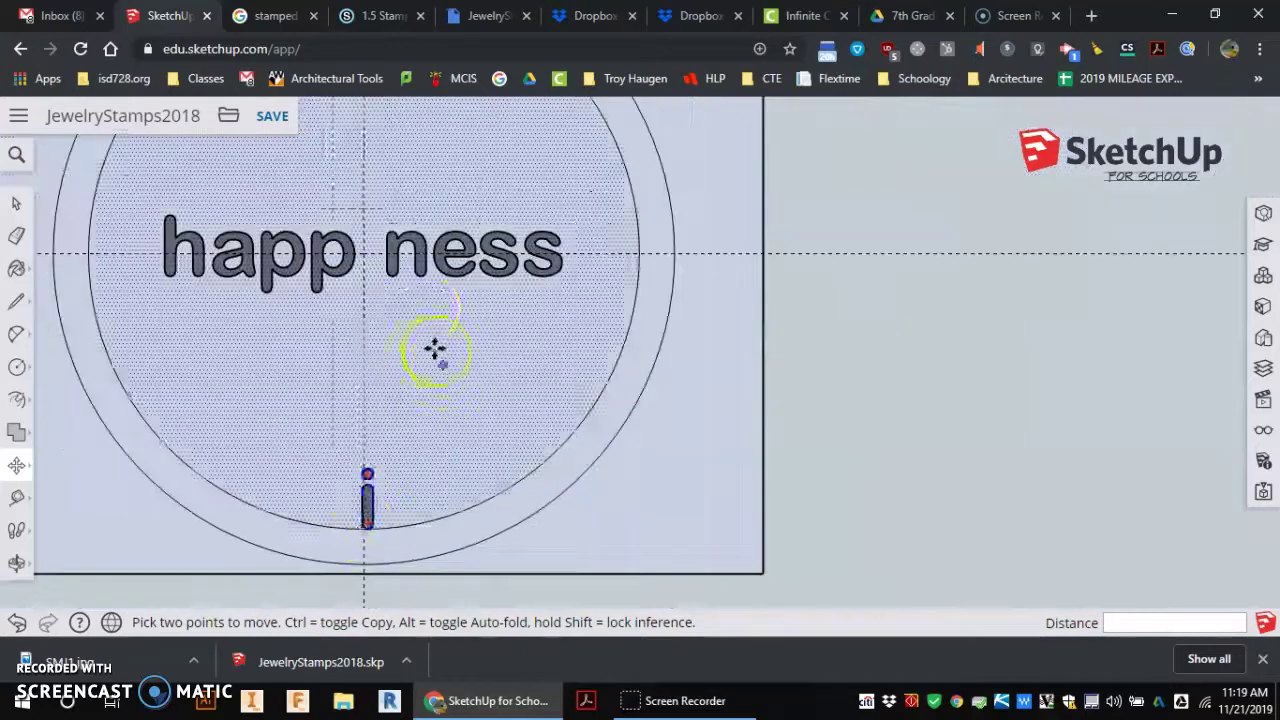
scroll(434, 349, up, 3)
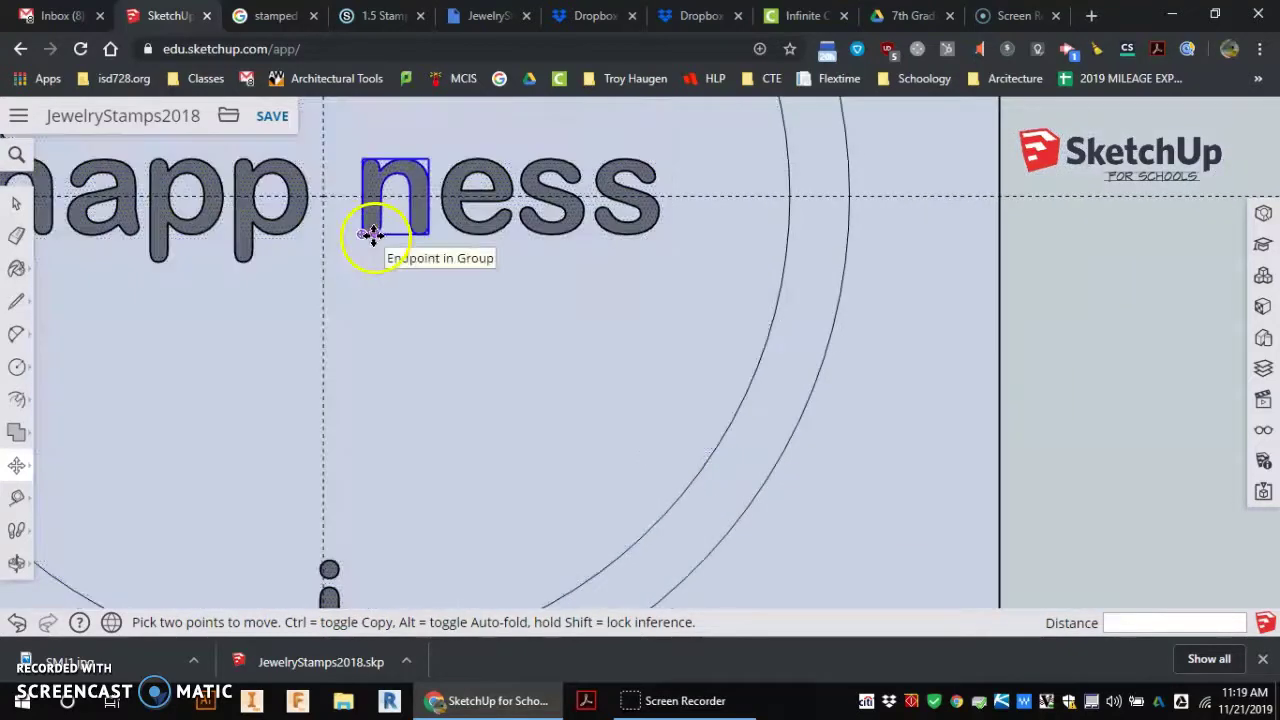
click(371, 234)
scroll(410, 510, down, 2)
scroll(400, 555, up, 4)
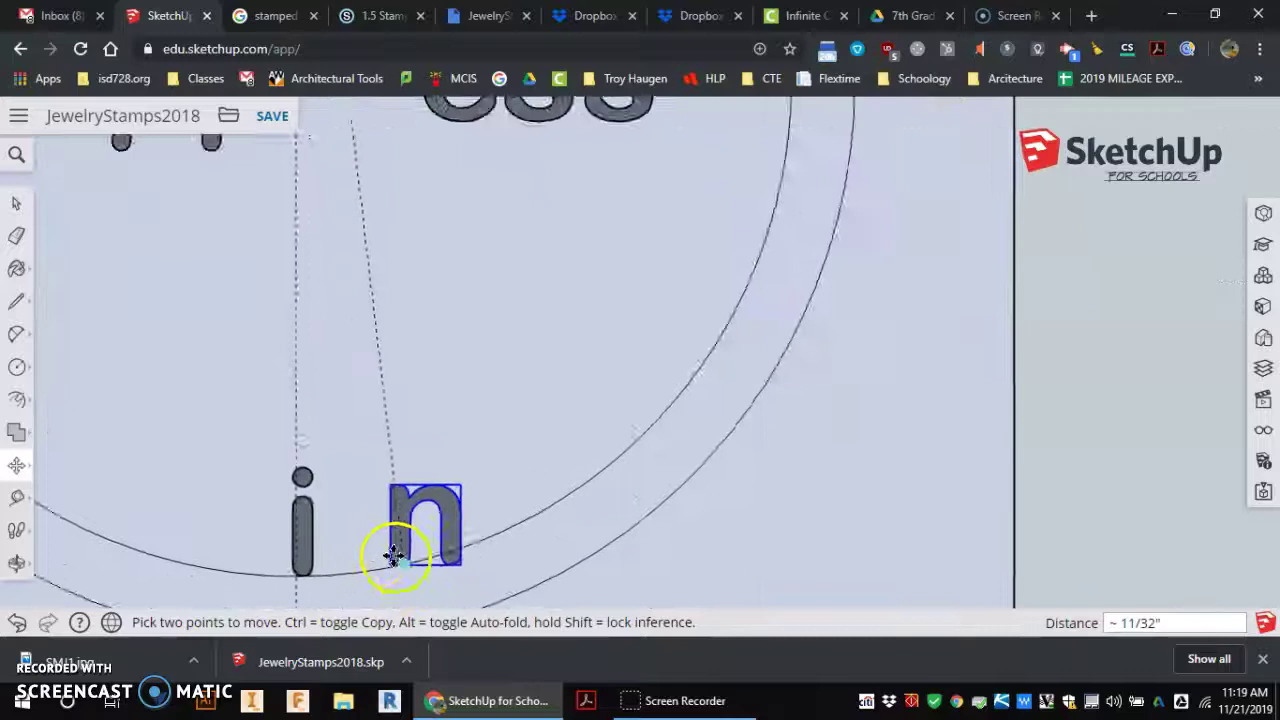
scroll(380, 560, up, 2)
click(344, 578)
Rotate the n about 9.9° counterclockwise to follow the curve and seat its feet on the inner circle.
click(409, 529)
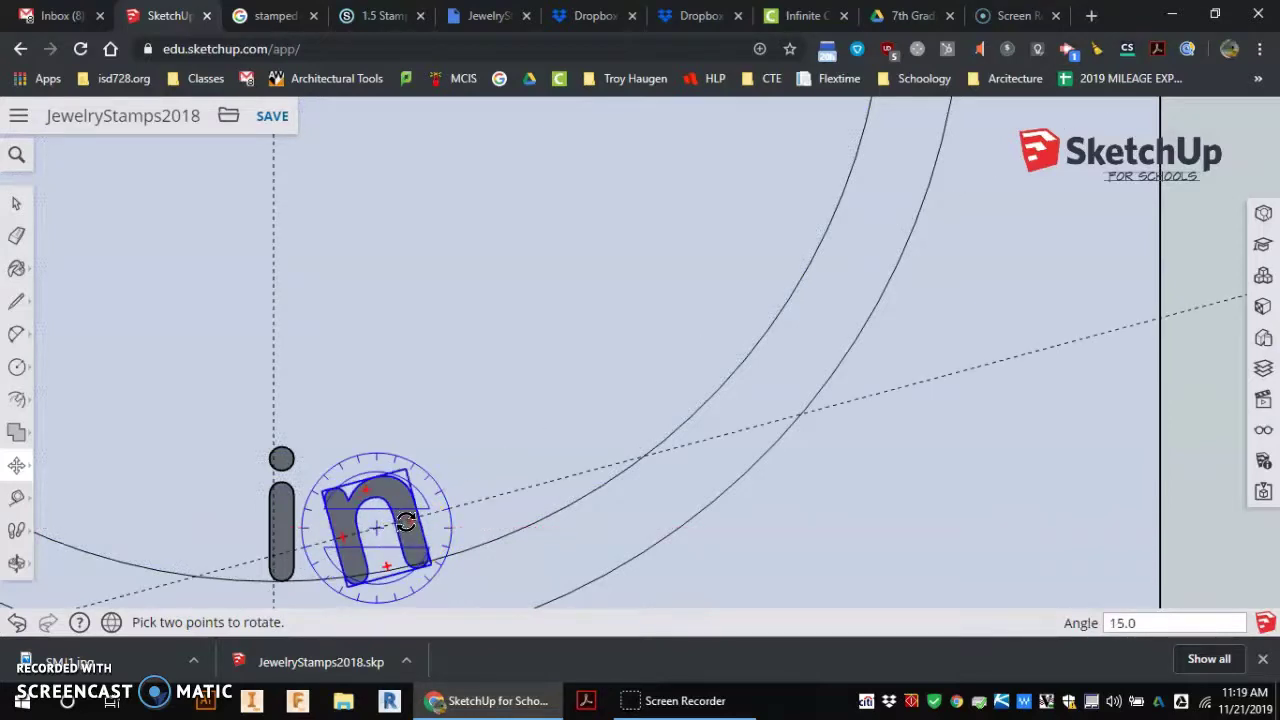
scroll(417, 529, up, 5)
drag(451, 537, 528, 402)
scroll(528, 405, down, 3)
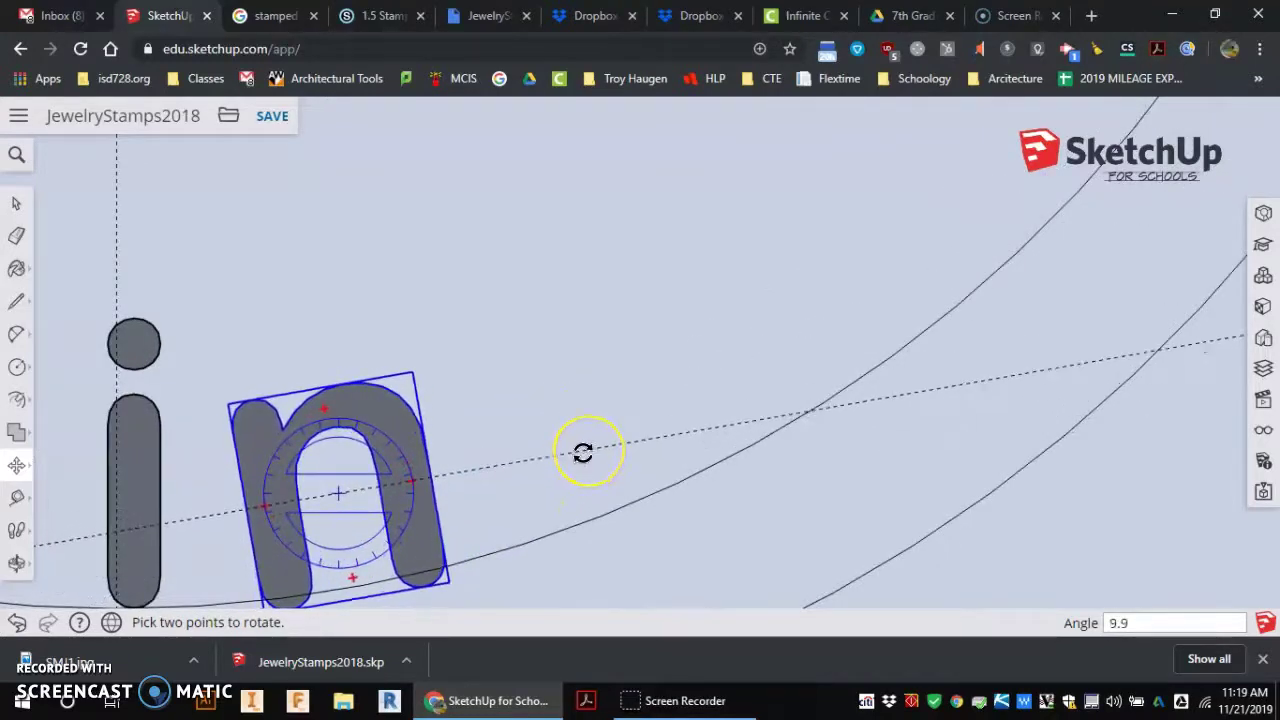
key(m)
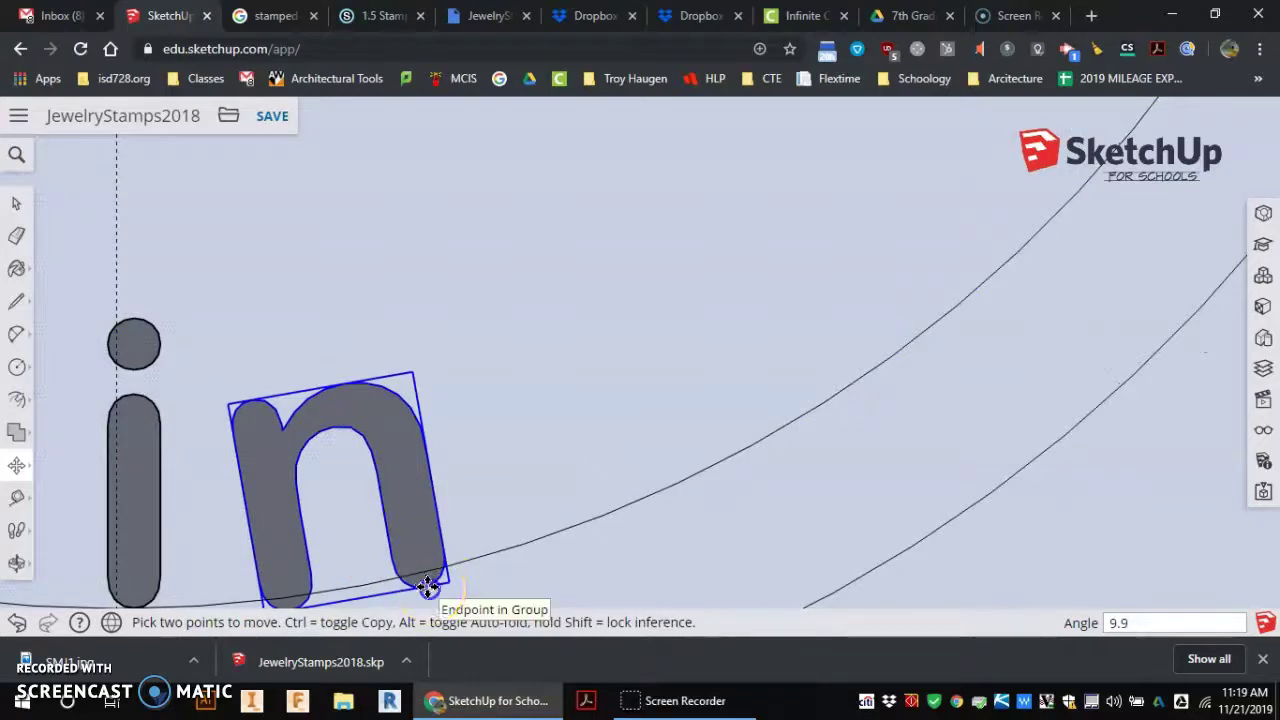
click(423, 569)
Move the letter e from the word down beside the n near the inner circle.
scroll(320, 480, down, 6)
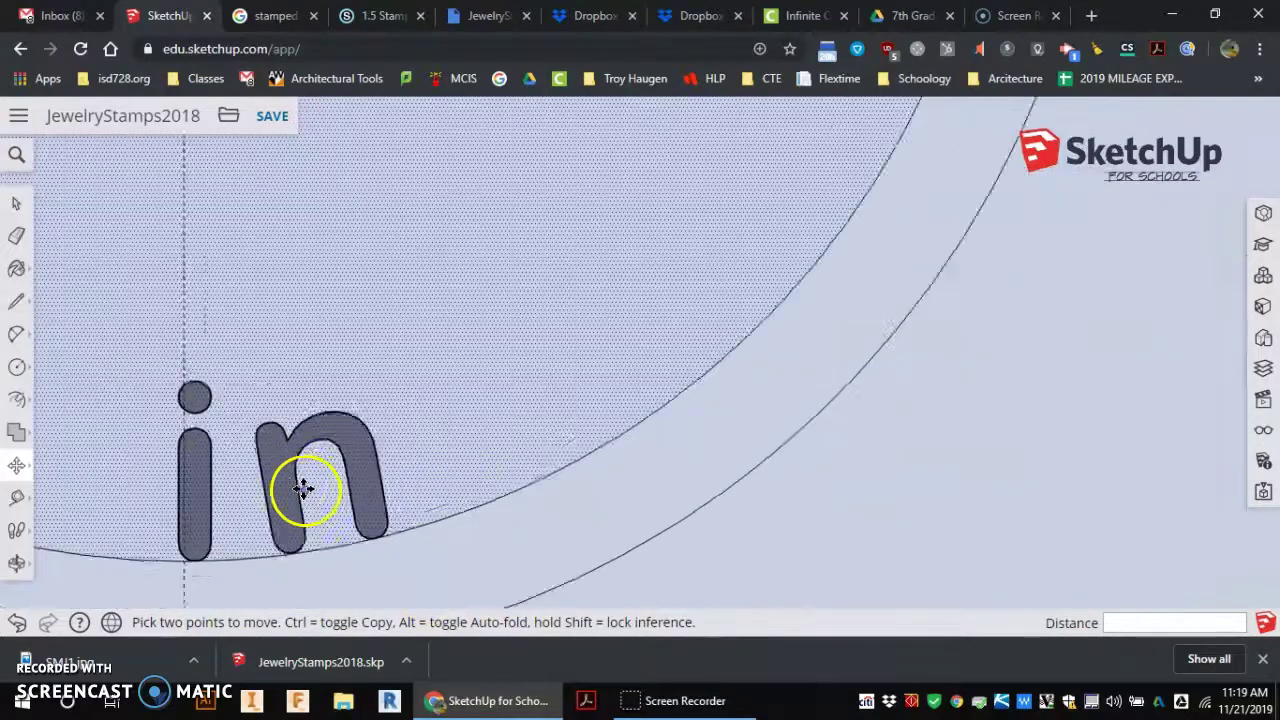
scroll(370, 420, up, 4)
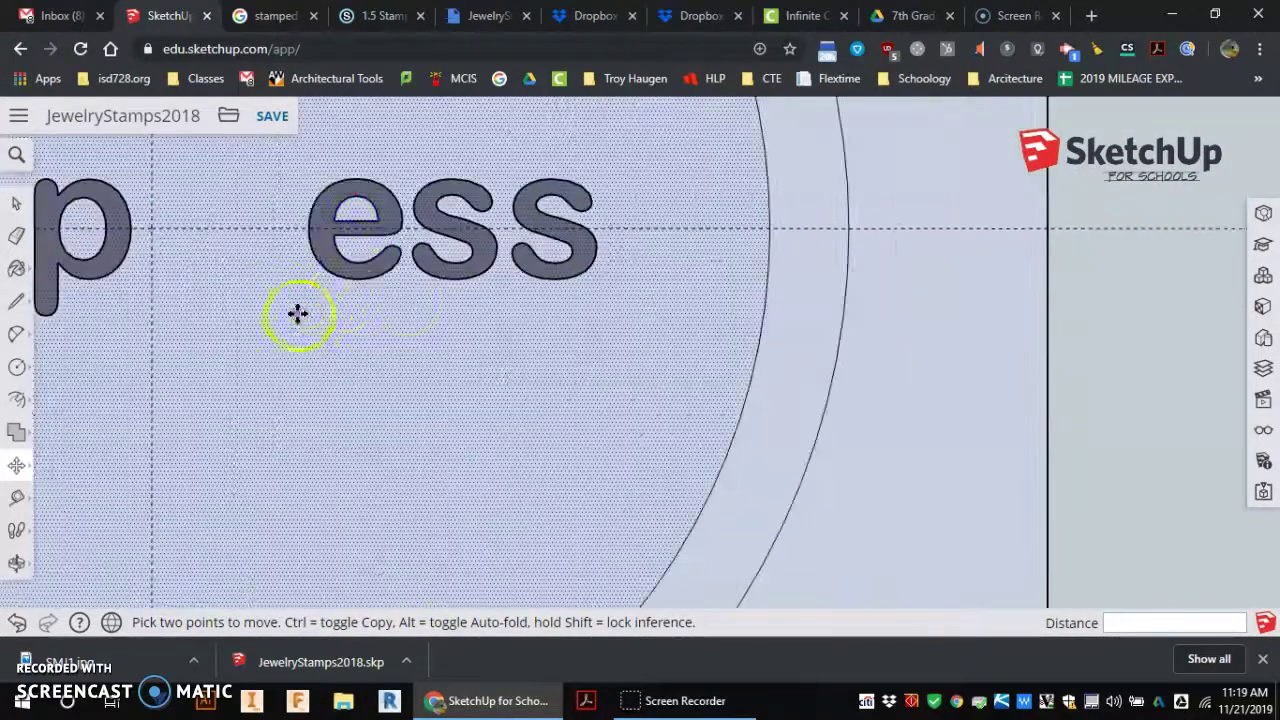
scroll(366, 297, down, 4)
drag(363, 305, 350, 495)
scroll(326, 471, up, 4)
click(398, 443)
Rotate the e counterclockwise to follow the curve and seat it on the inner circle next to the n.
key(q)
click(514, 443)
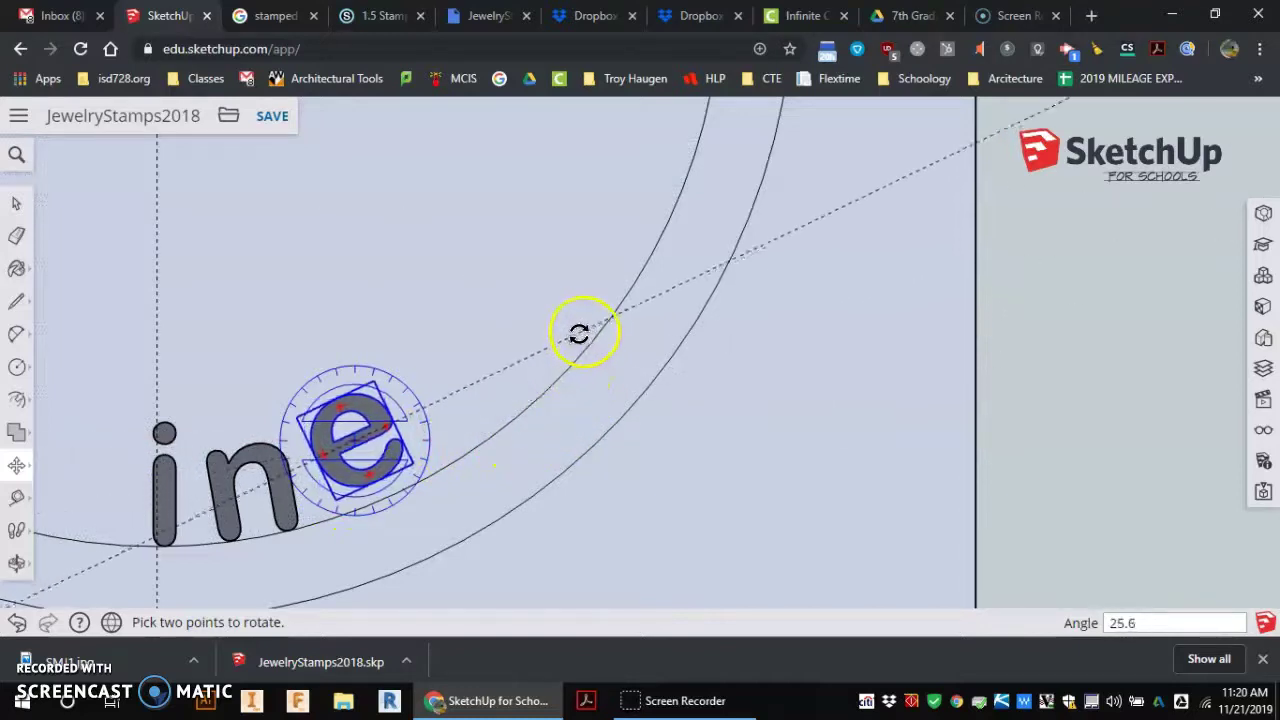
click(584, 340)
key(m)
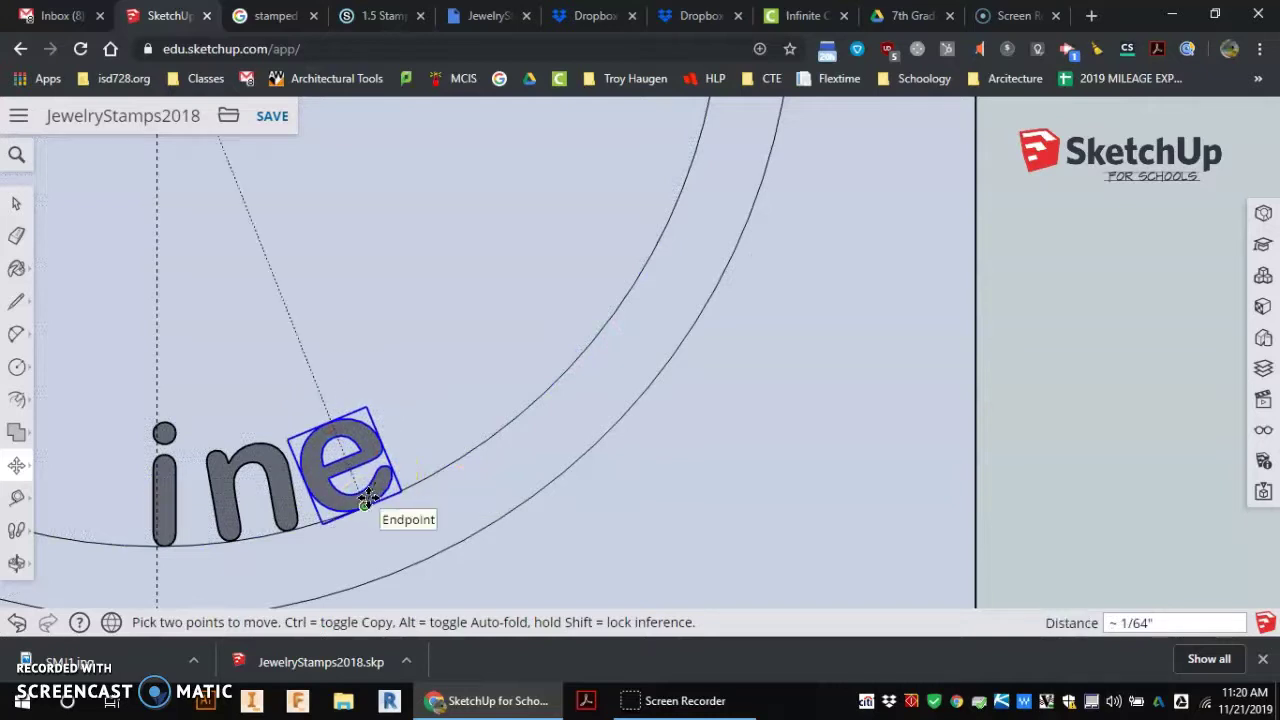
scroll(370, 505, down, 5)
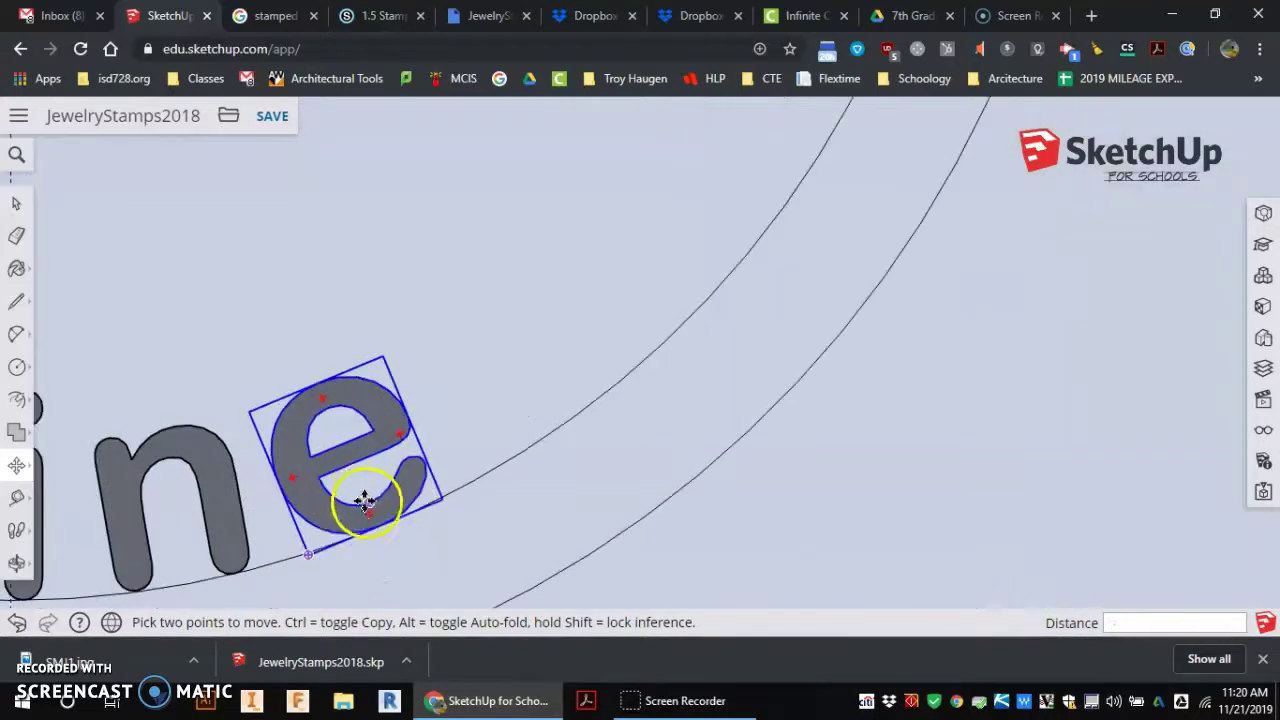
Move the first s down beside the e and rotate it about 36.6° counterclockwise.
scroll(440, 312, up, 3)
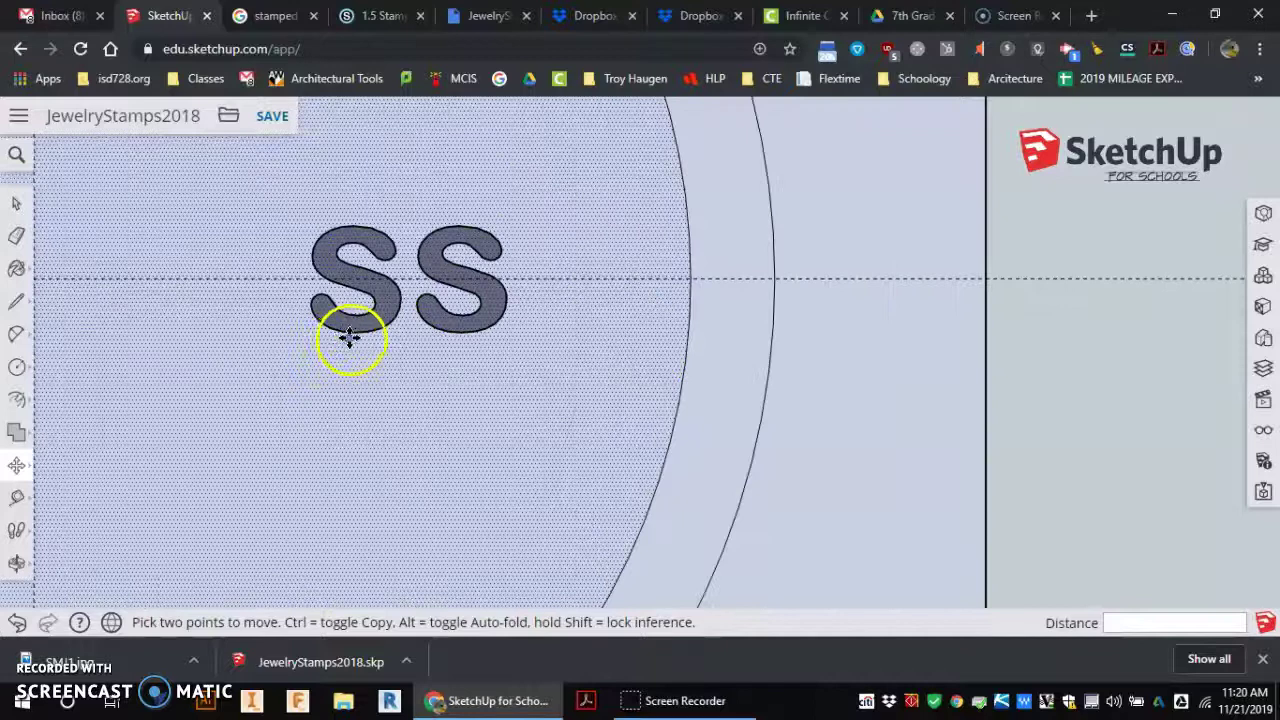
scroll(378, 380, down, 4)
scroll(389, 509, up, 4)
key(q)
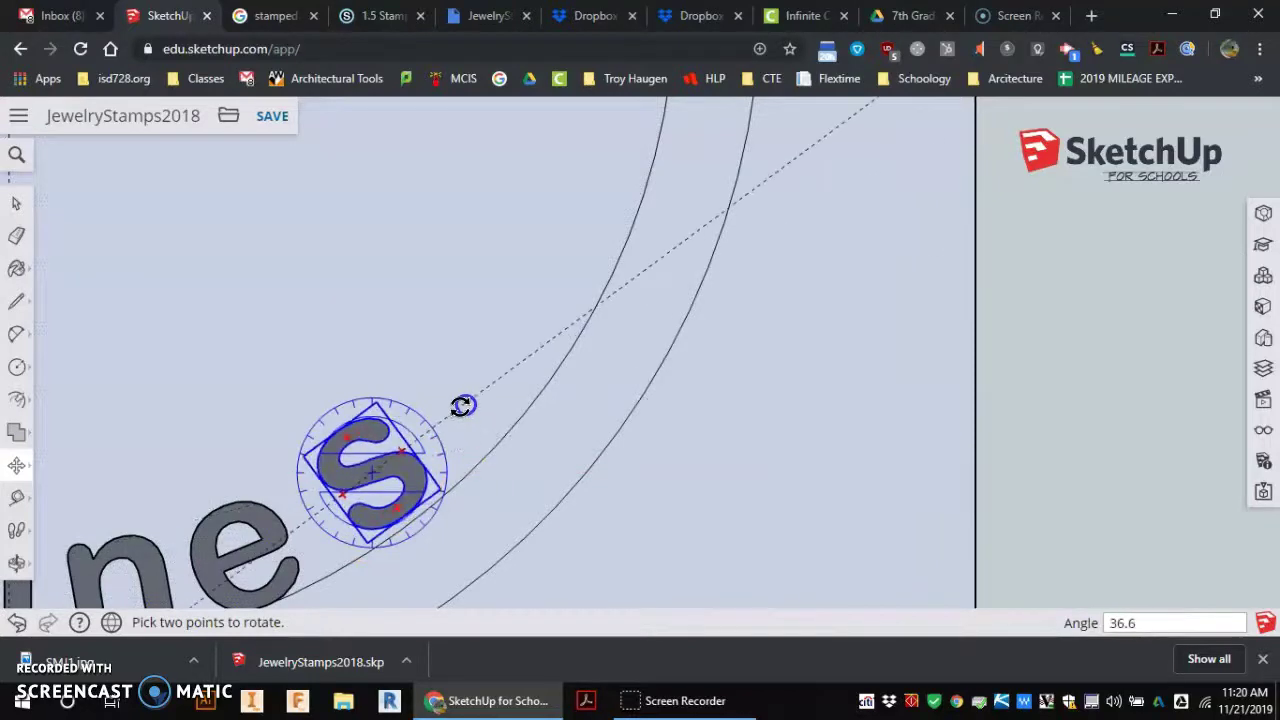
click(461, 405)
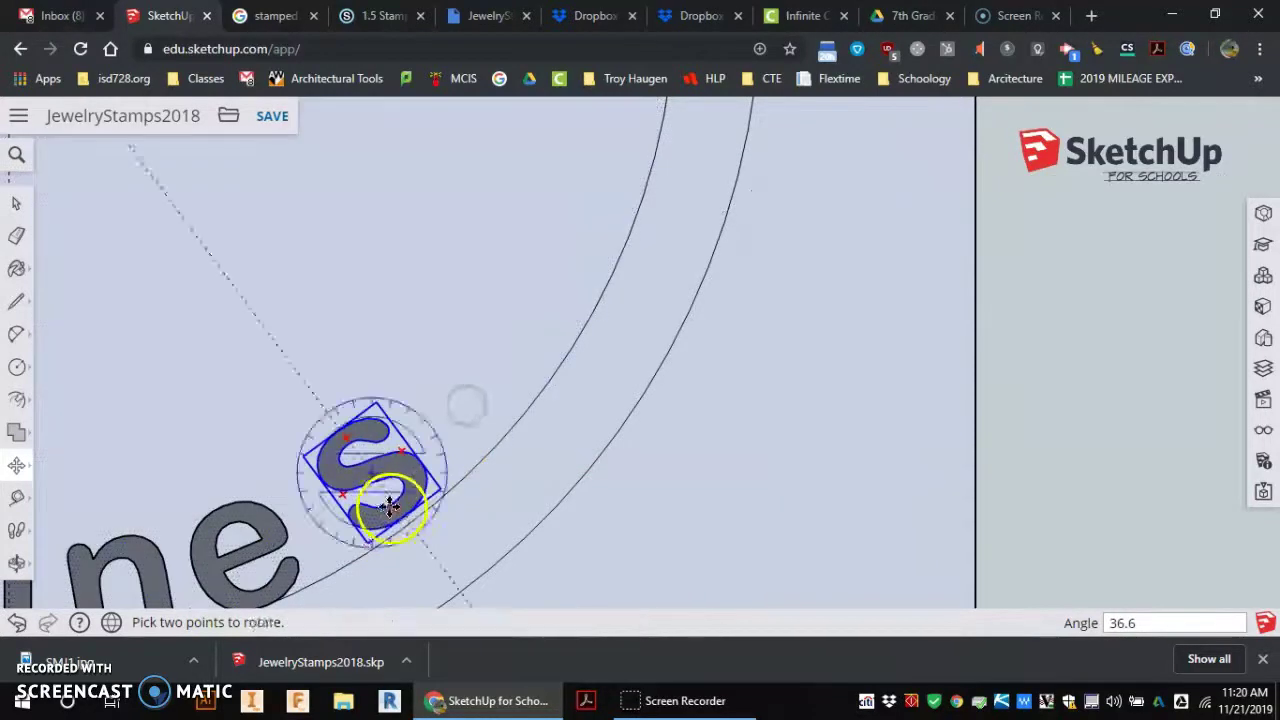
Nudge the tilted s down and left so it sits on the inner circle closer to the e.
key(m)
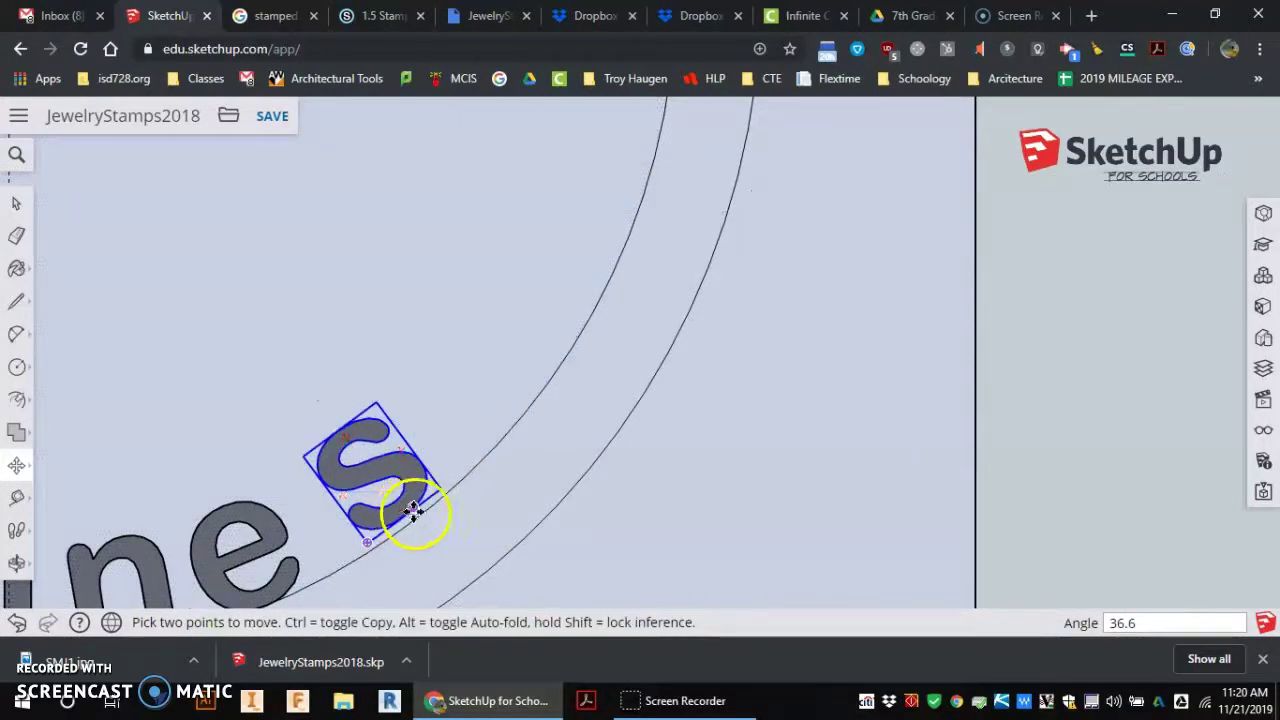
click(400, 470)
click(398, 476)
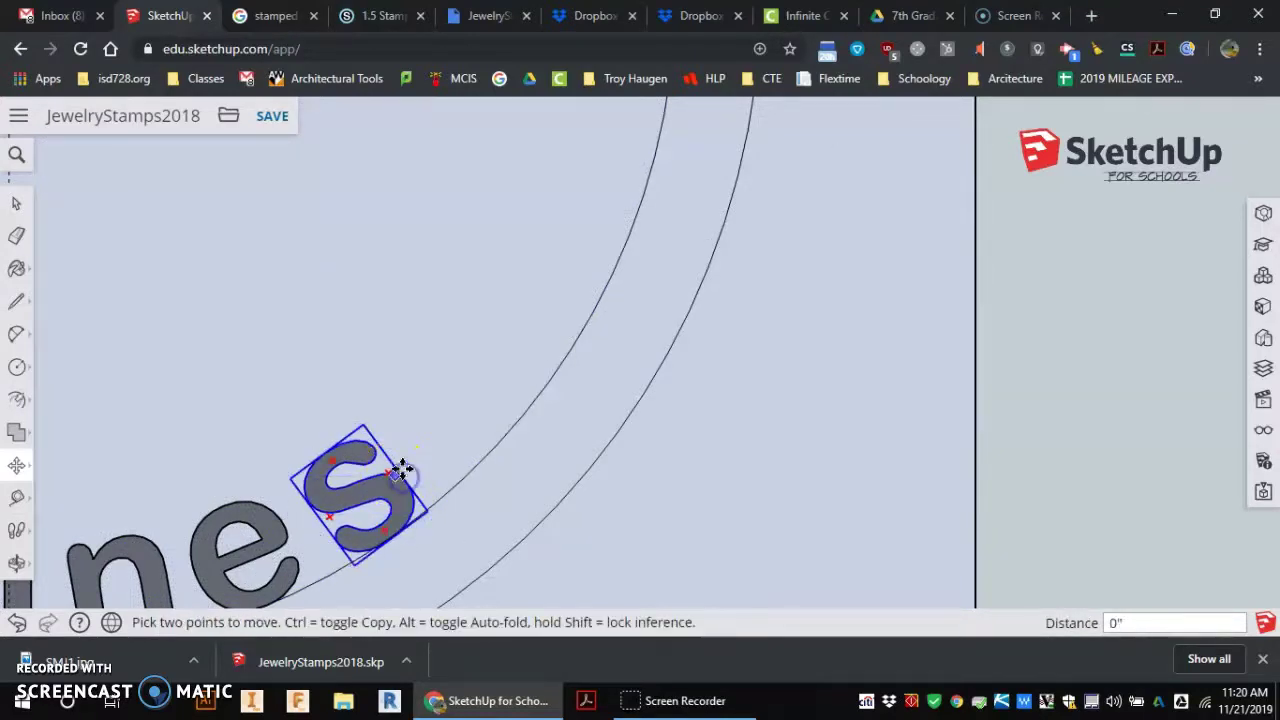
click(383, 490)
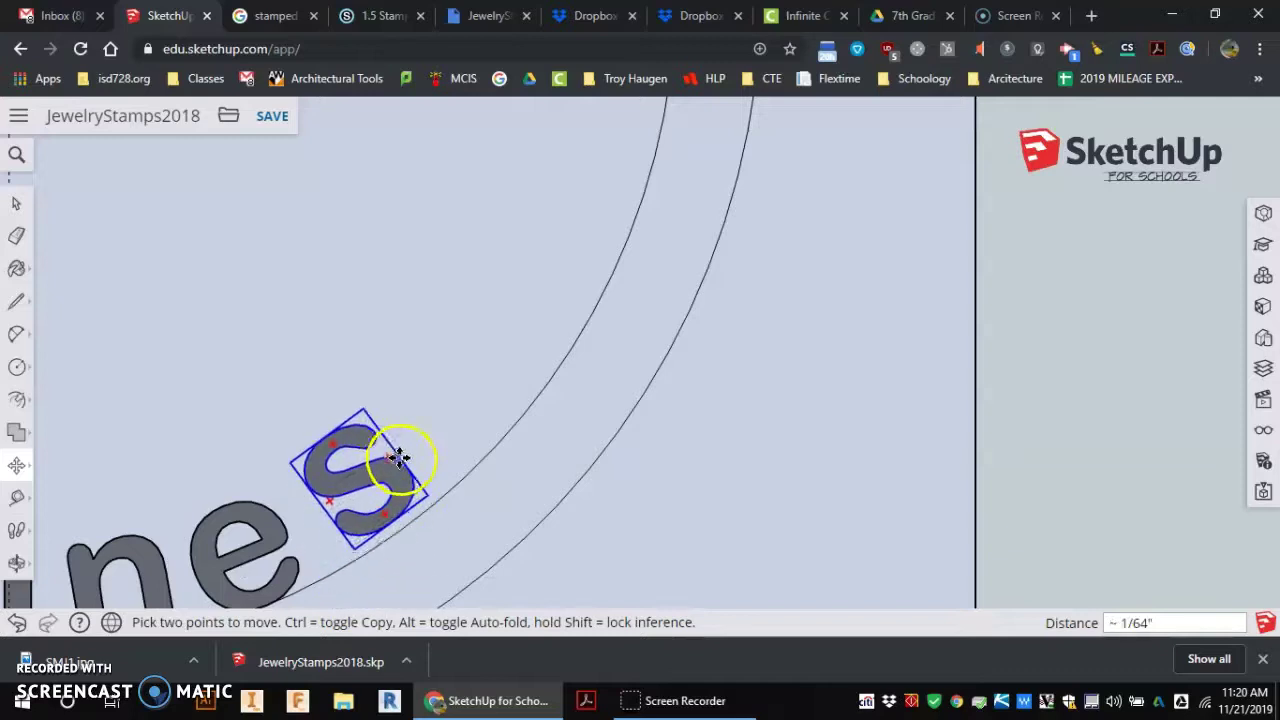
click(399, 457)
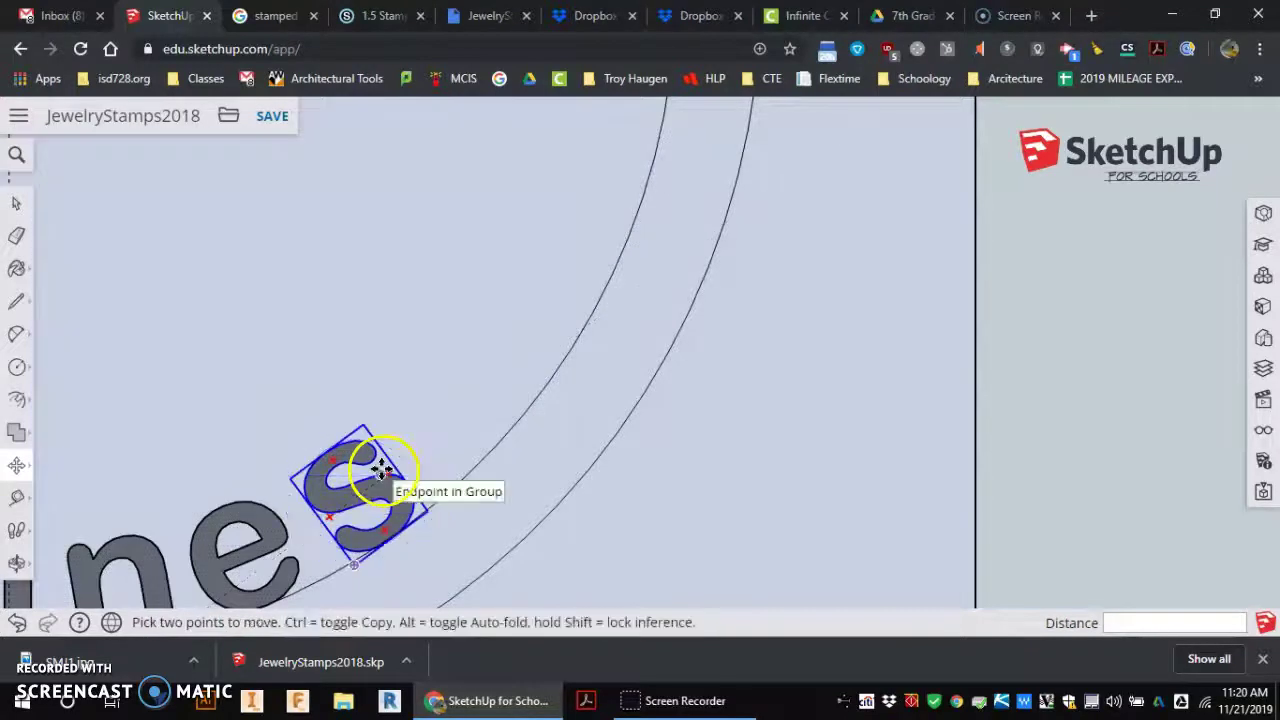
Adjust the tilt of the s beside the e to 30°.
click(386, 472)
click(378, 472)
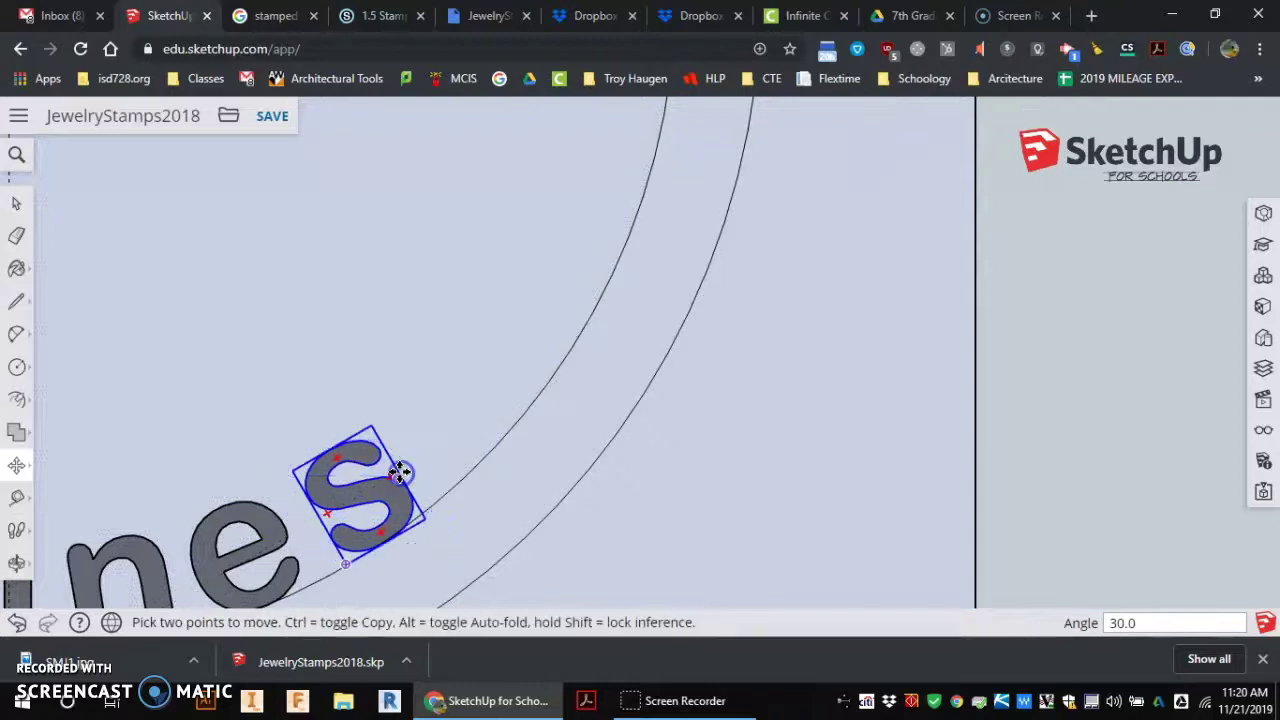
scroll(375, 472, up, 2)
scroll(371, 471, down, 8)
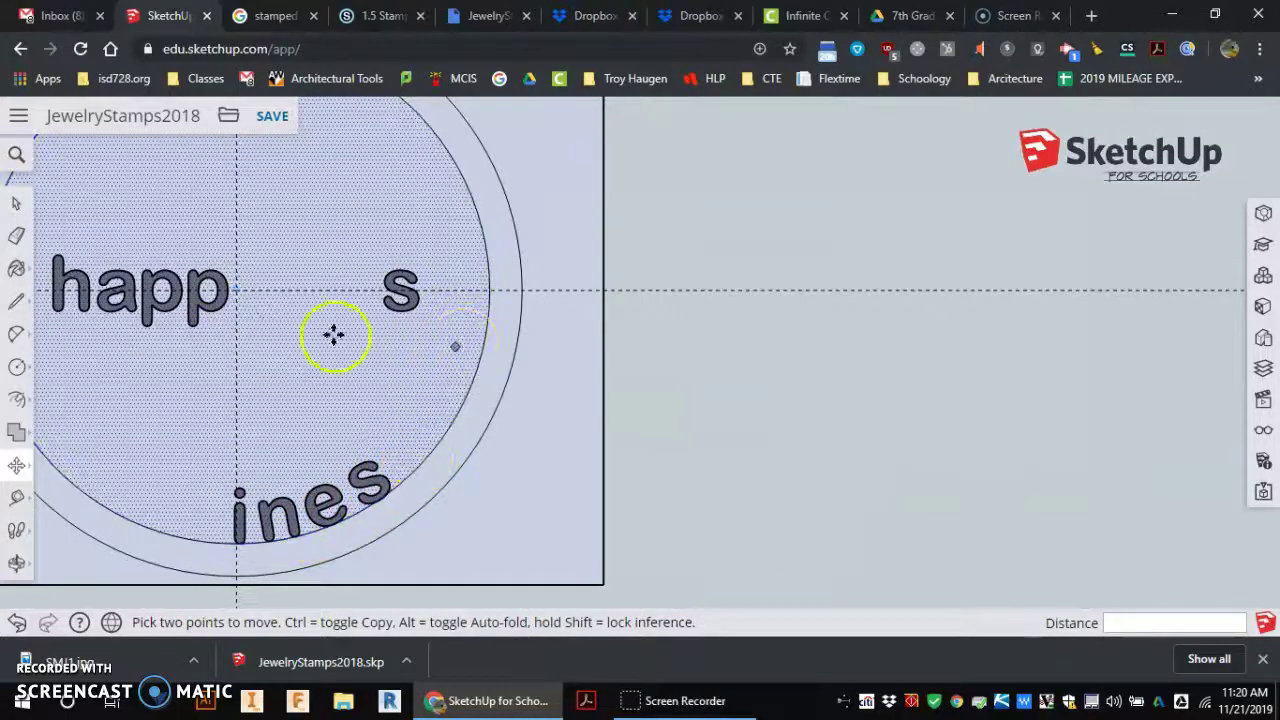
Delete the inner guide circle that the curved letters "ines" were seated on, keeping the tag's outer circle.
click(16, 203)
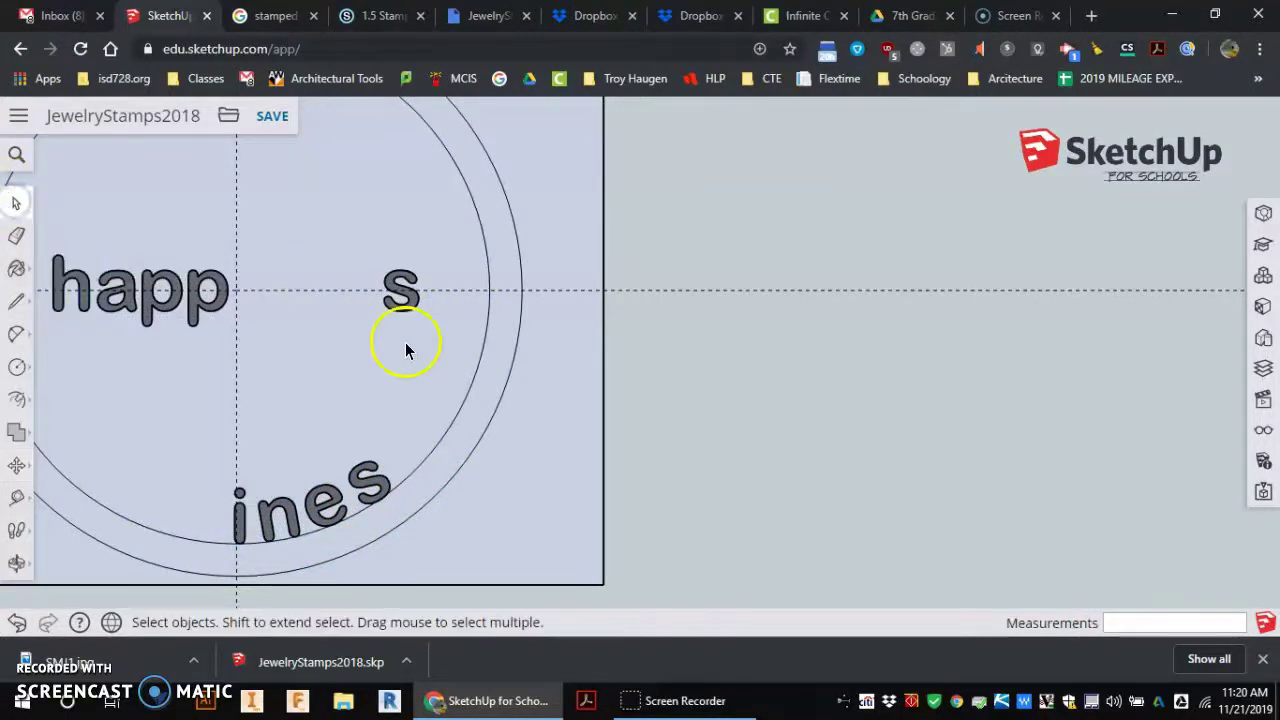
click(470, 393)
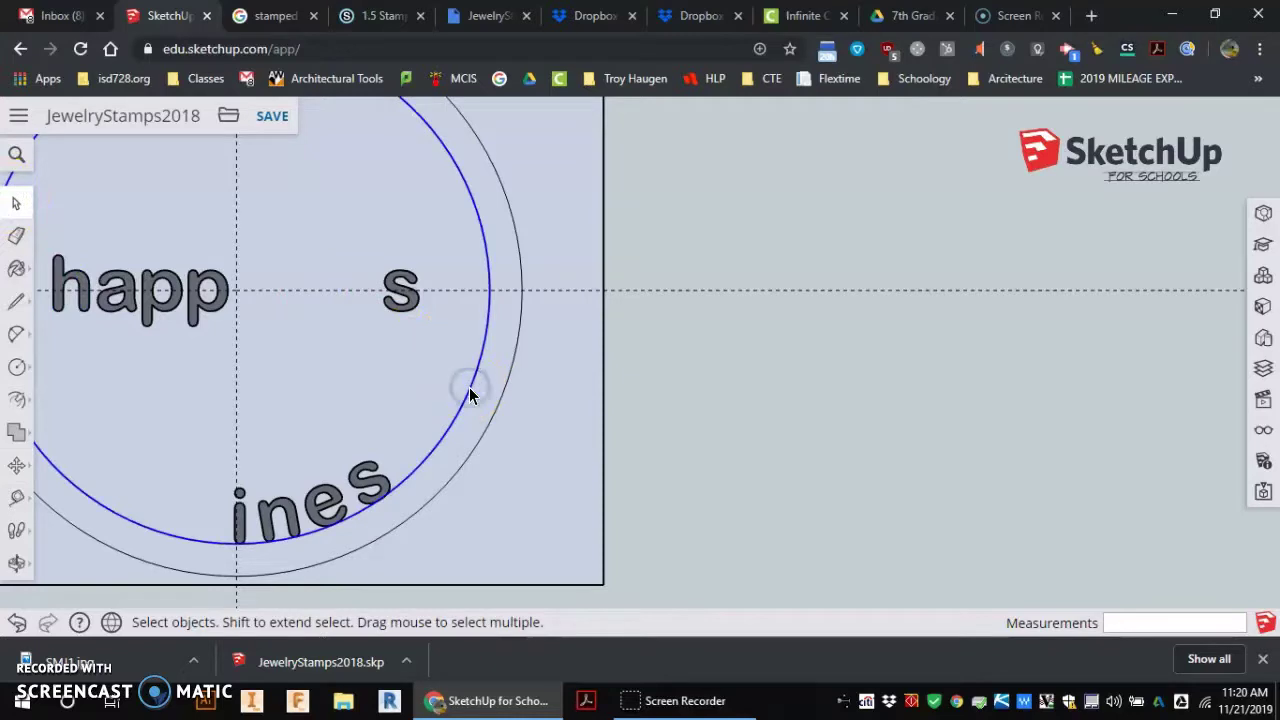
key(Delete)
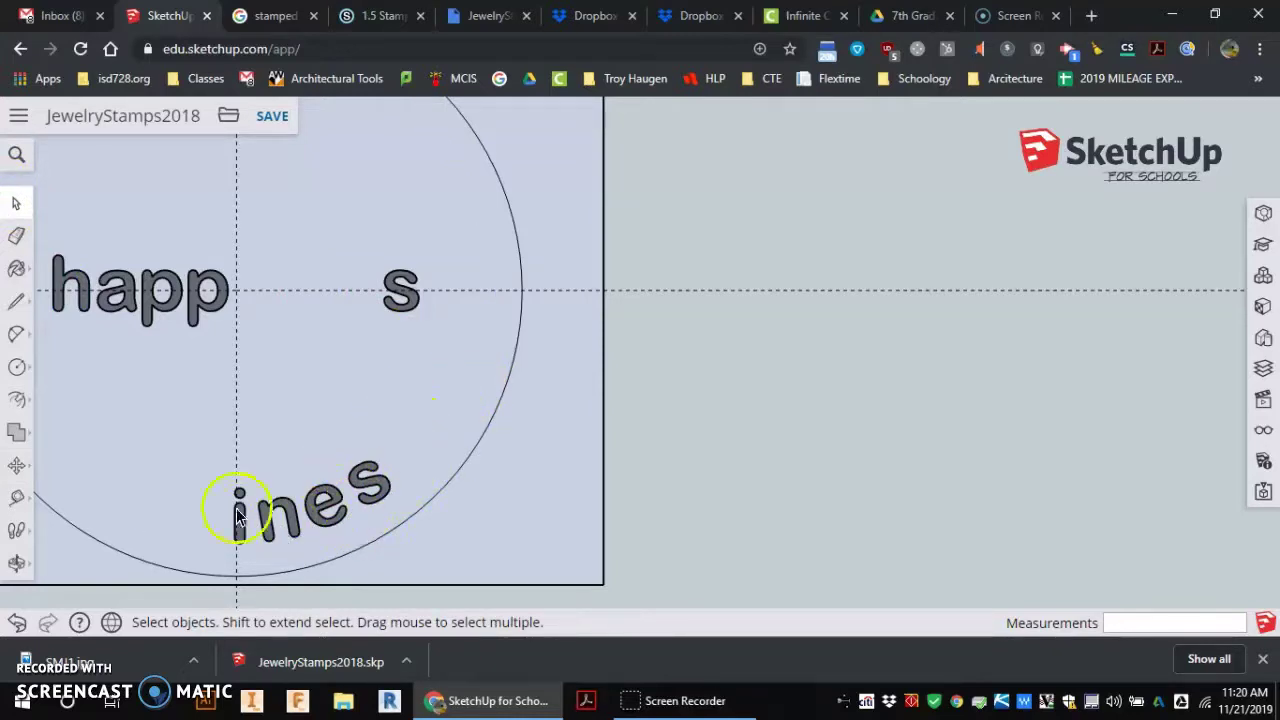
scroll(305, 418, up, 3)
scroll(305, 418, down, 8)
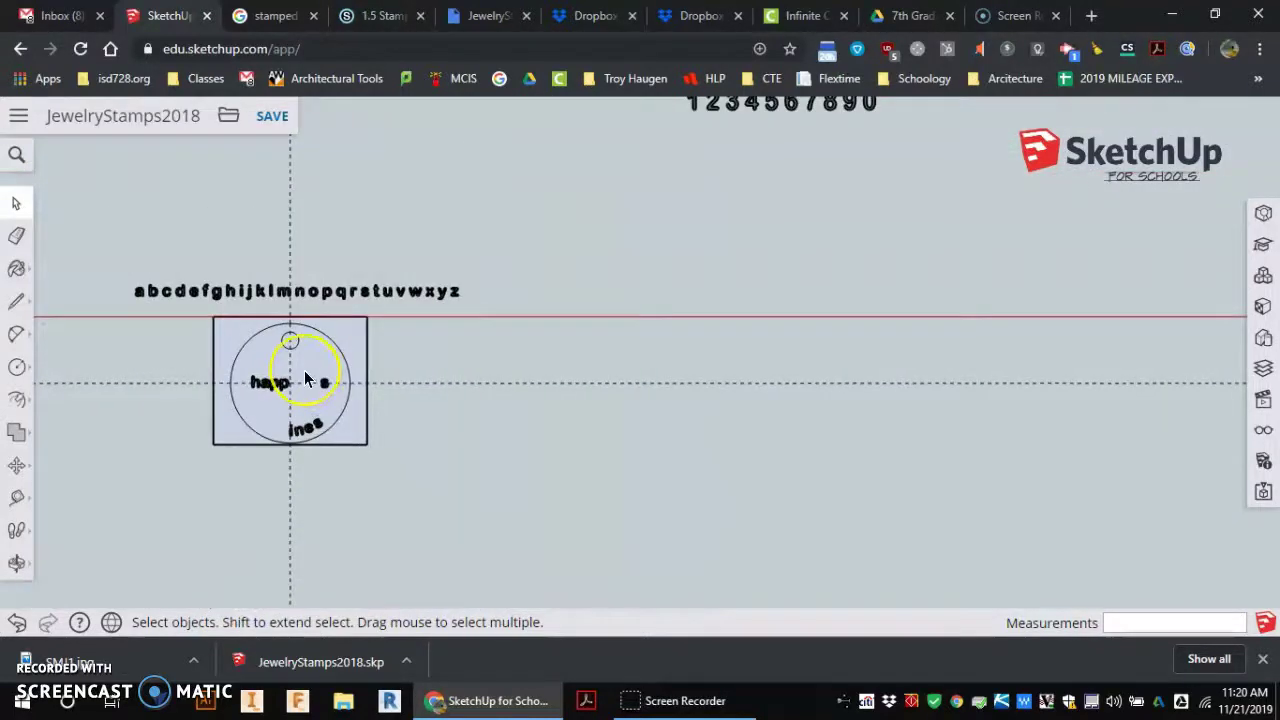
scroll(305, 372, up, 5)
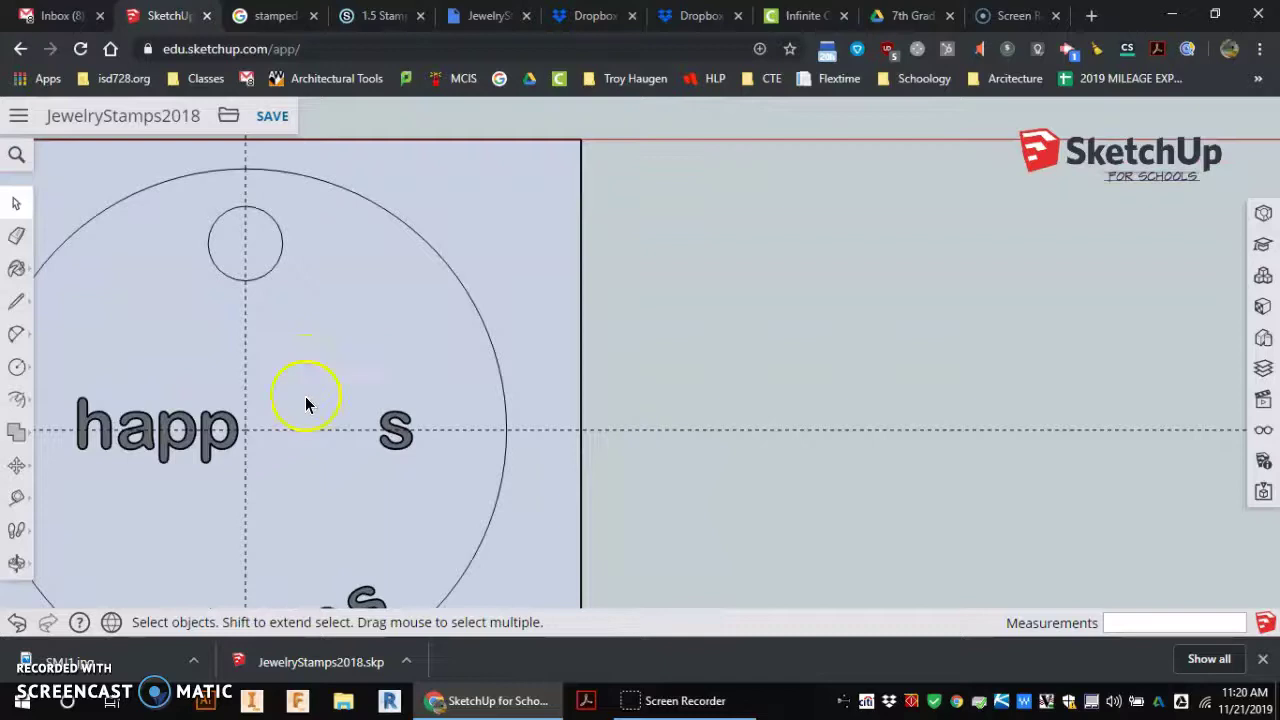
scroll(282, 377, down, 5)
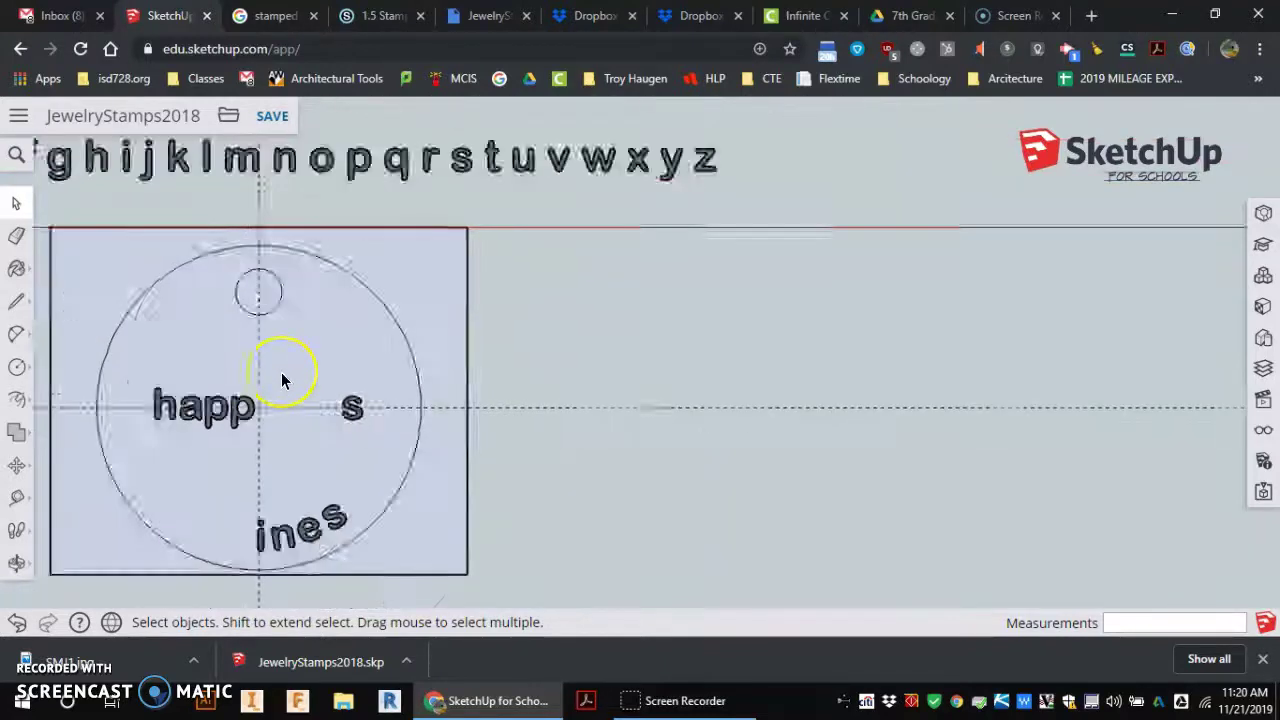